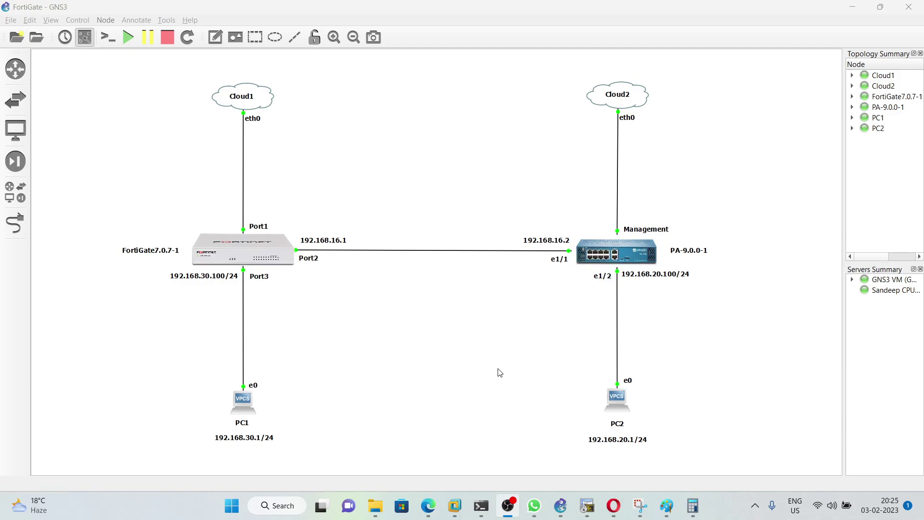
Step: Bring up the browser showing the FortiGate login page at 192.168.10.171
{"action": "left_click", "coordinate": [614, 505]}
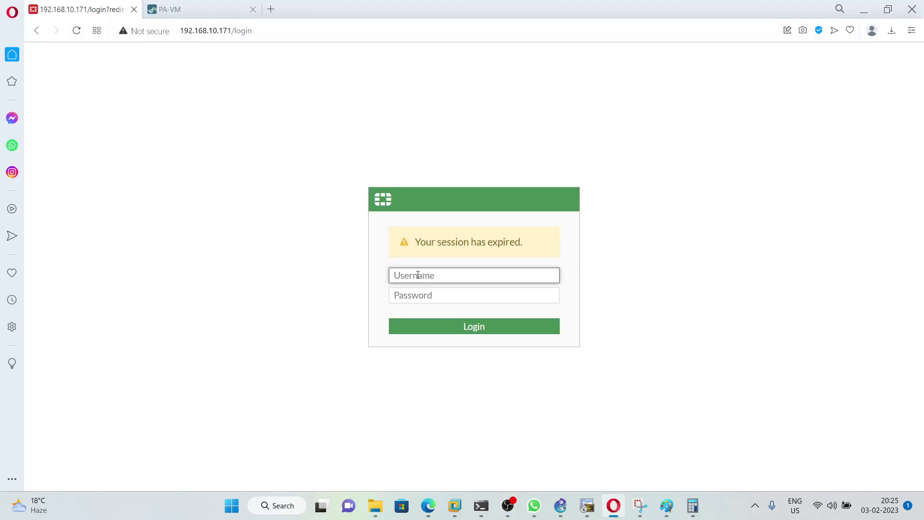
Step: Log in to the FortiGate as admin with the account password
{"action": "type", "text": "admin"}
{"action": "key", "text": "Tab"}
{"action": "type", "text": "adm"}
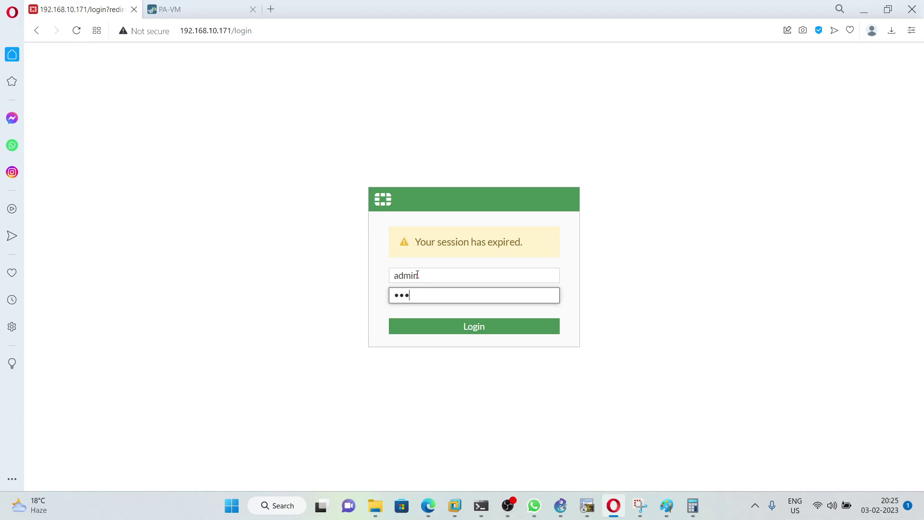
{"action": "type", "text": "in"}
{"action": "key", "text": "Return"}
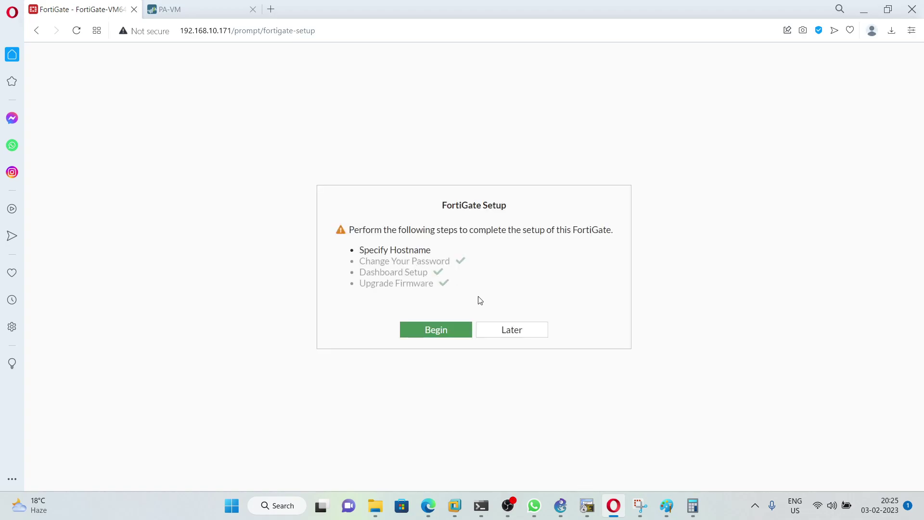
Step: Postpone FortiGate setup and check port2 (192.168.16.1) and port3 (192.168.30.100) addresses
{"action": "left_click", "coordinate": [524, 328]}
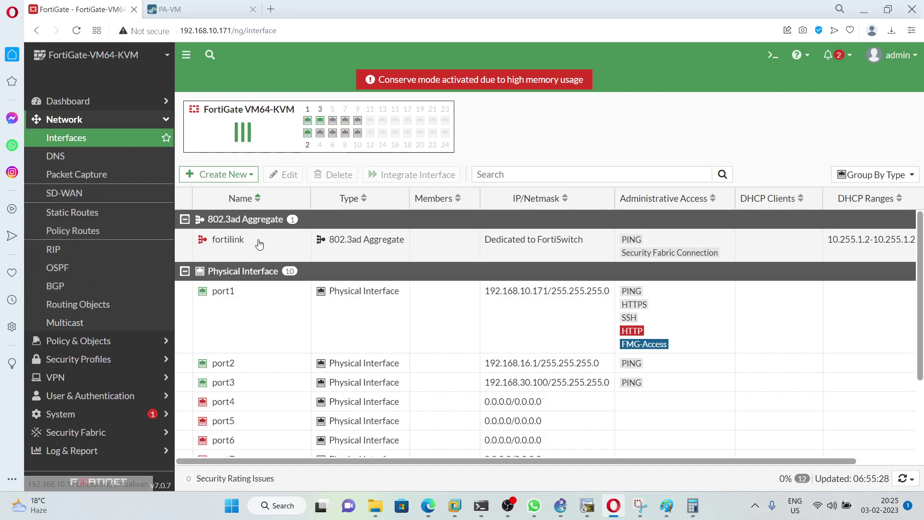
{"action": "scroll", "coordinate": [286, 340], "scroll_direction": "down", "scroll_amount": 1}
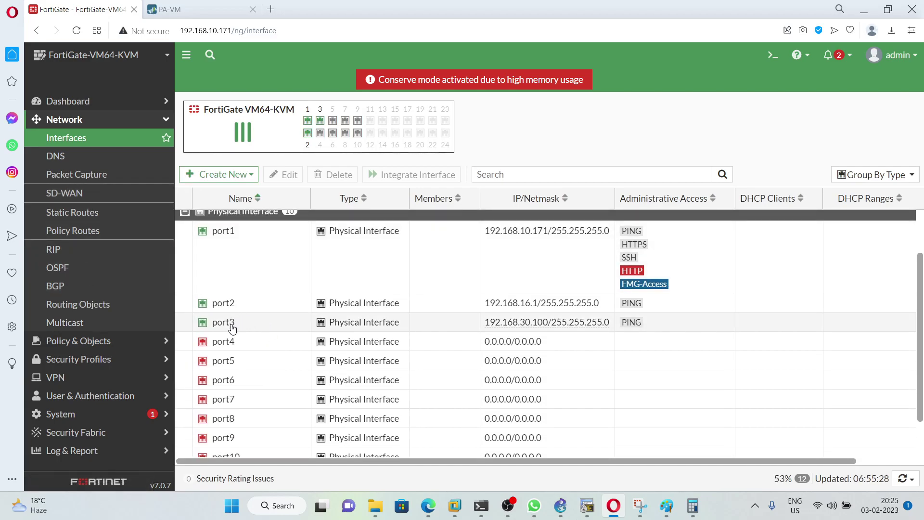
{"action": "mouse_move", "coordinate": [233, 327]}
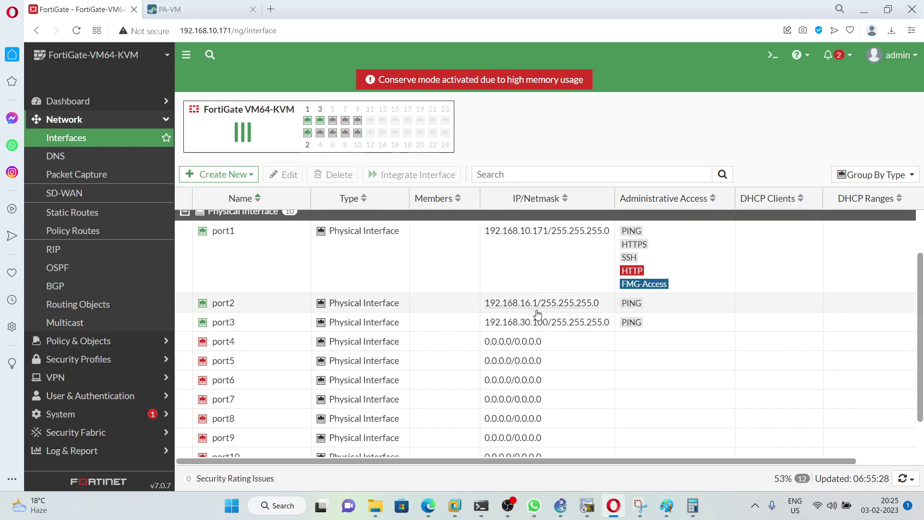
{"action": "mouse_move", "coordinate": [533, 330]}
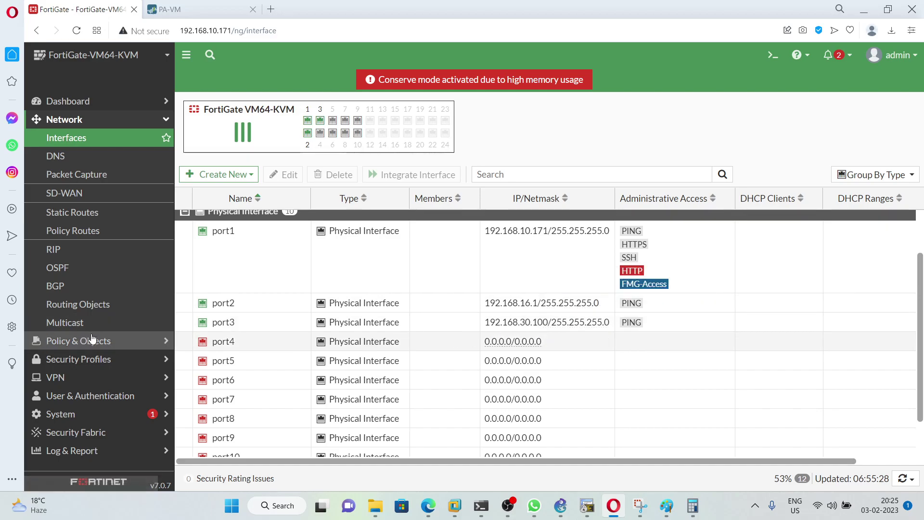
Step: Start a new IPsec tunnel named Palo with Cisco as the remote device type
{"action": "left_click", "coordinate": [70, 378]}
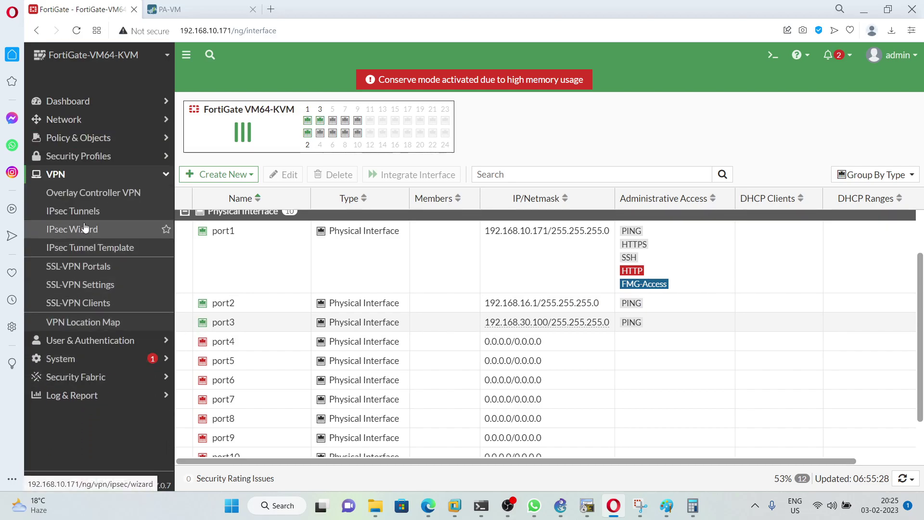
{"action": "left_click", "coordinate": [89, 218]}
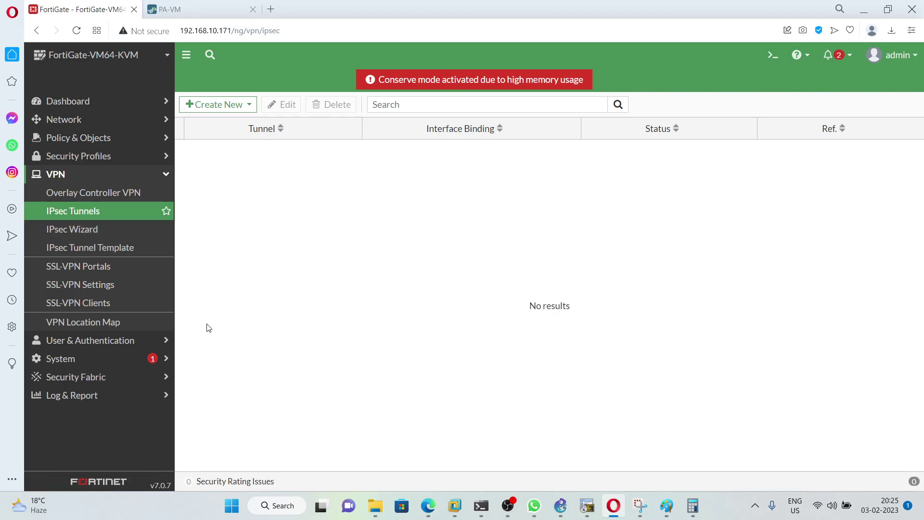
{"action": "left_click", "coordinate": [217, 104]}
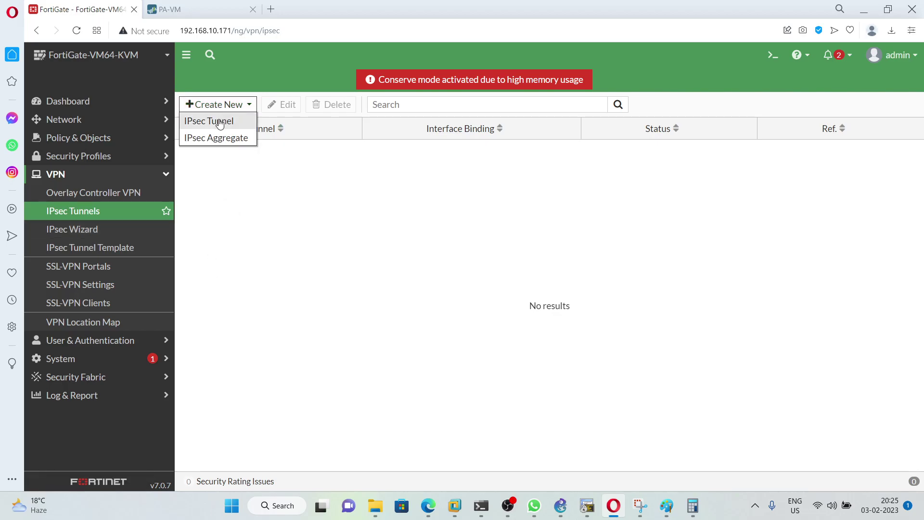
{"action": "left_click", "coordinate": [220, 123]}
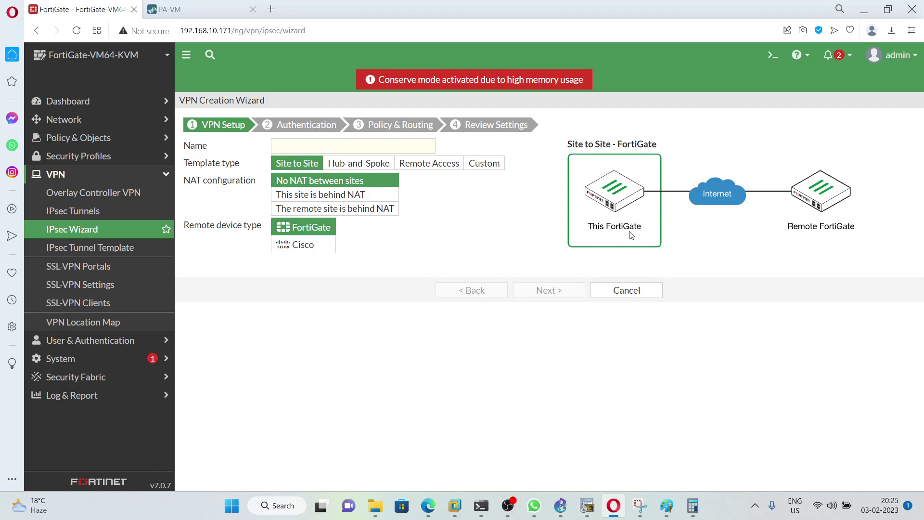
{"action": "left_click", "coordinate": [312, 247]}
{"action": "left_click", "coordinate": [308, 146]}
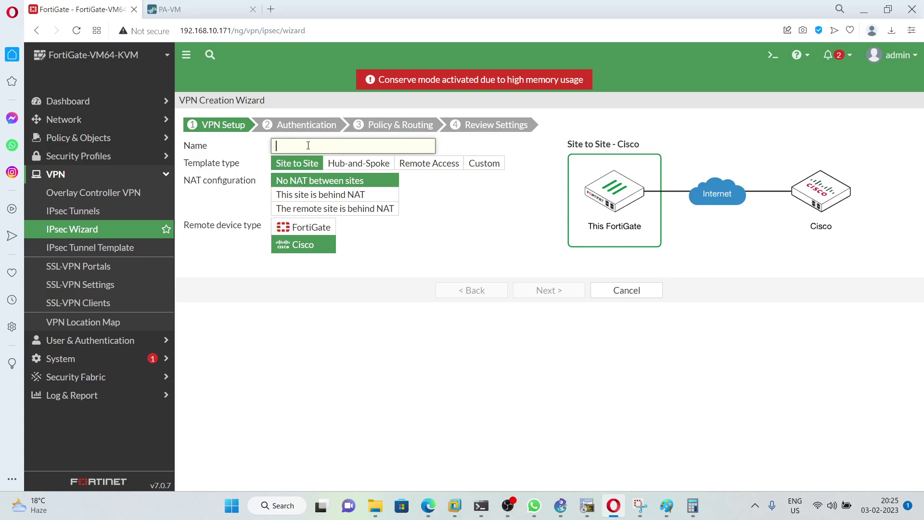
{"action": "type", "text": "Palo"}
Step: Point the tunnel at remote IP 192.168.16.2 via port2 with a pre-shared key
{"action": "left_click", "coordinate": [549, 290]}
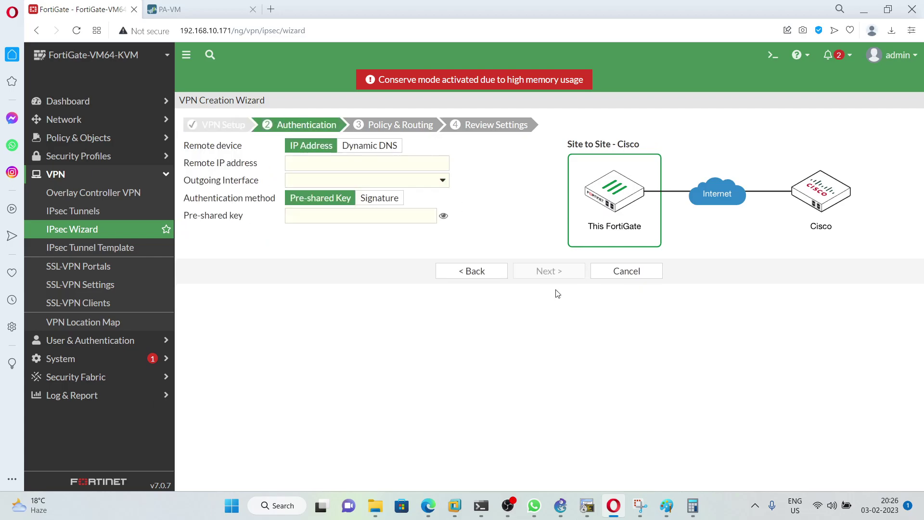
{"action": "left_click_drag", "start_coordinate": [184, 164], "coordinate": [262, 166]}
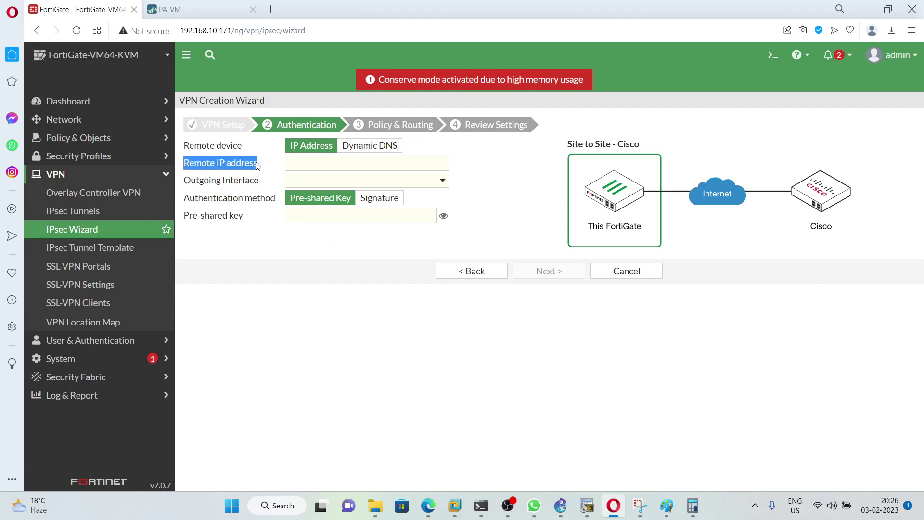
{"action": "left_click", "coordinate": [318, 164]}
{"action": "type", "text": "1"}
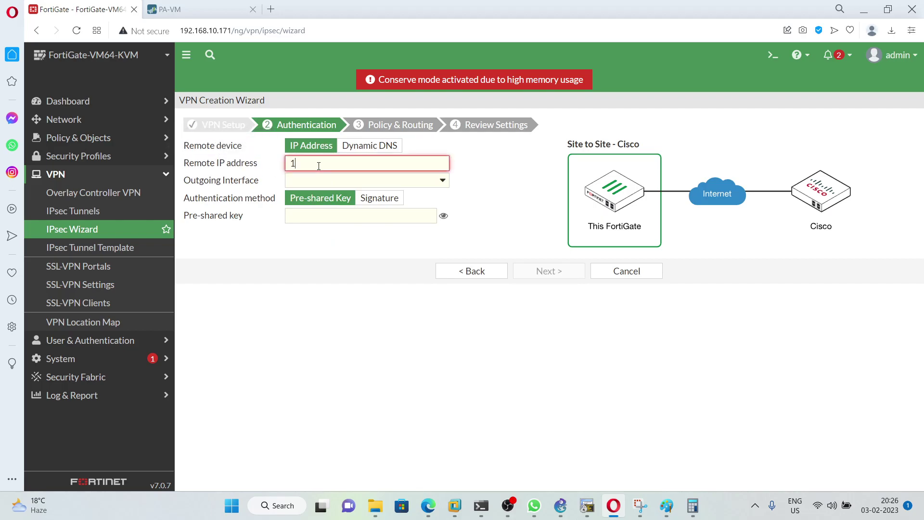
{"action": "type", "text": "92.168.16.2"}
{"action": "left_click", "coordinate": [322, 220]}
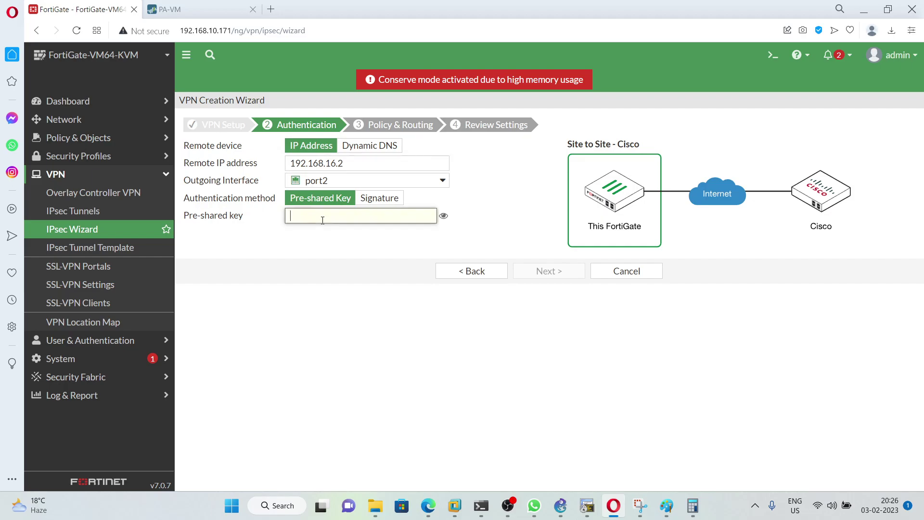
{"action": "left_click_drag", "start_coordinate": [245, 220], "coordinate": [186, 223]}
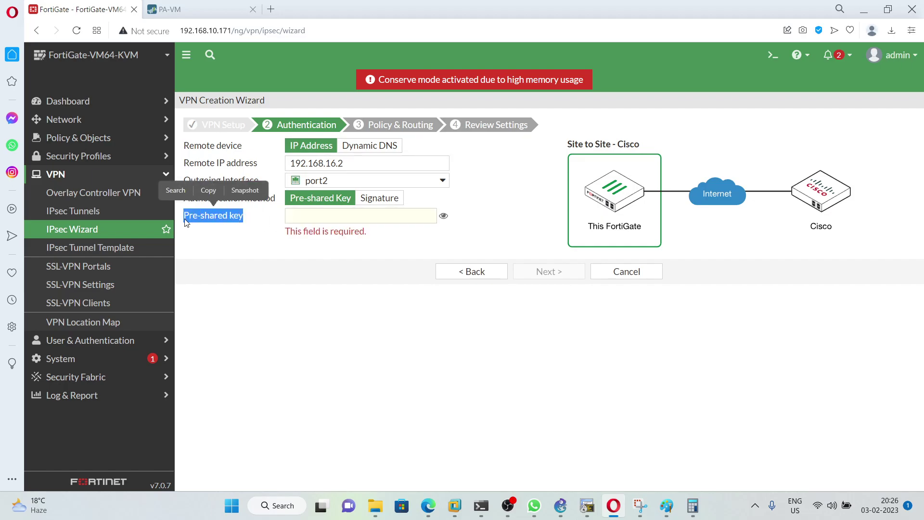
{"action": "left_click", "coordinate": [304, 213]}
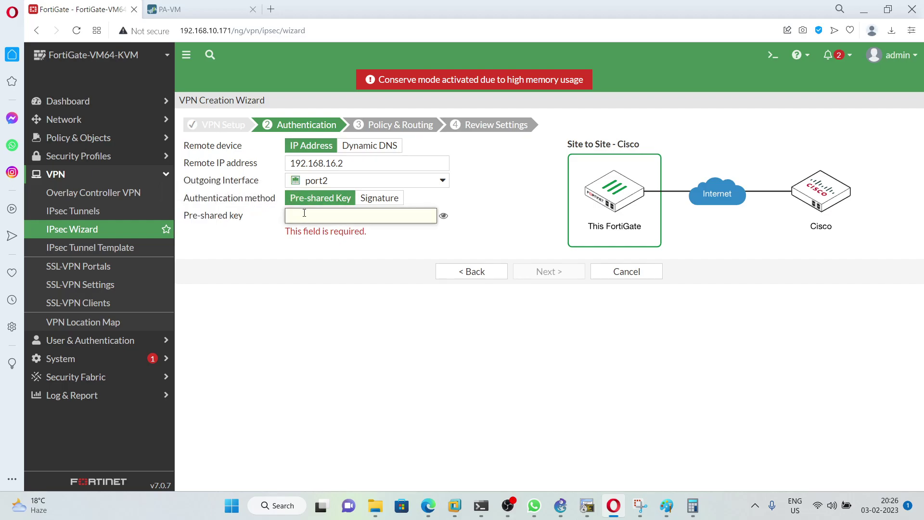
{"action": "type", "text": "12345"}
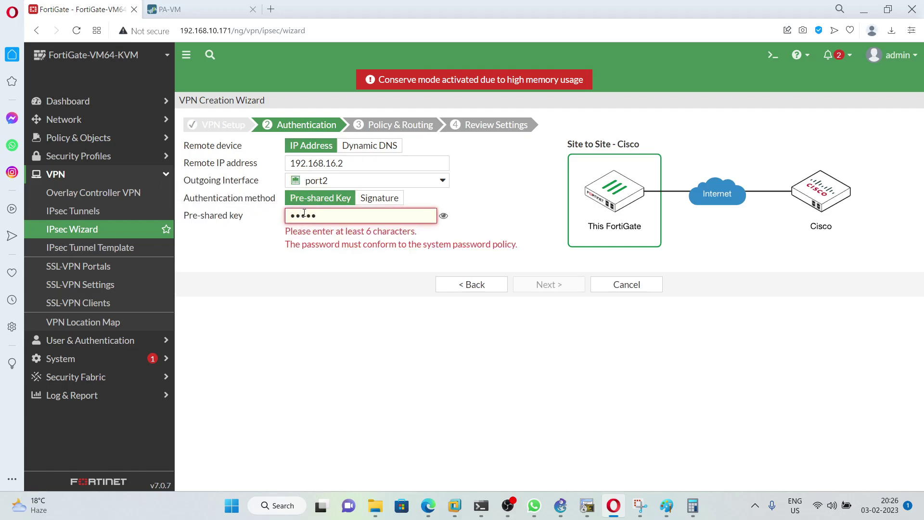
{"action": "type", "text": "678"}
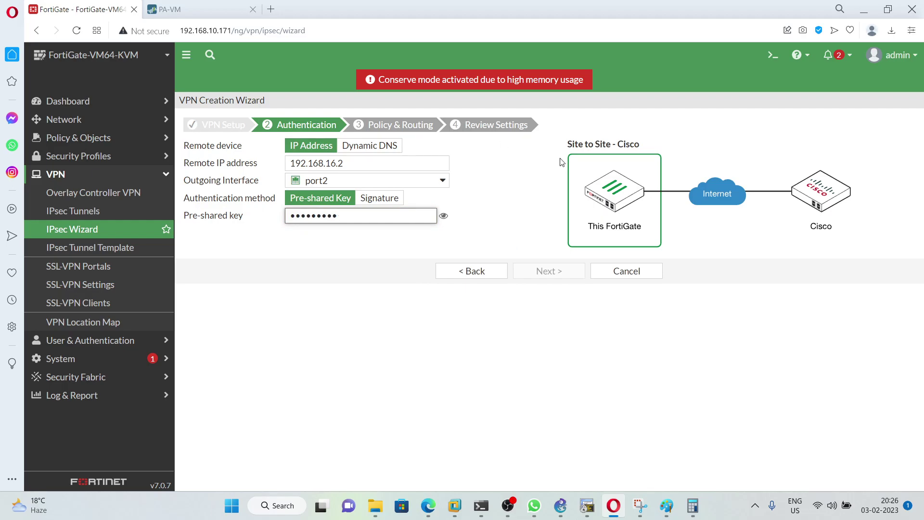
{"action": "left_click", "coordinate": [444, 215]}
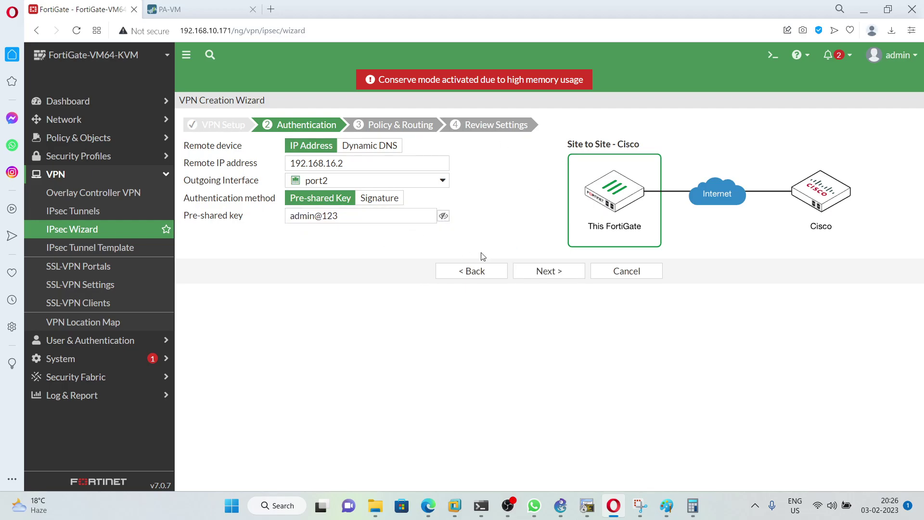
{"action": "left_click", "coordinate": [547, 273]}
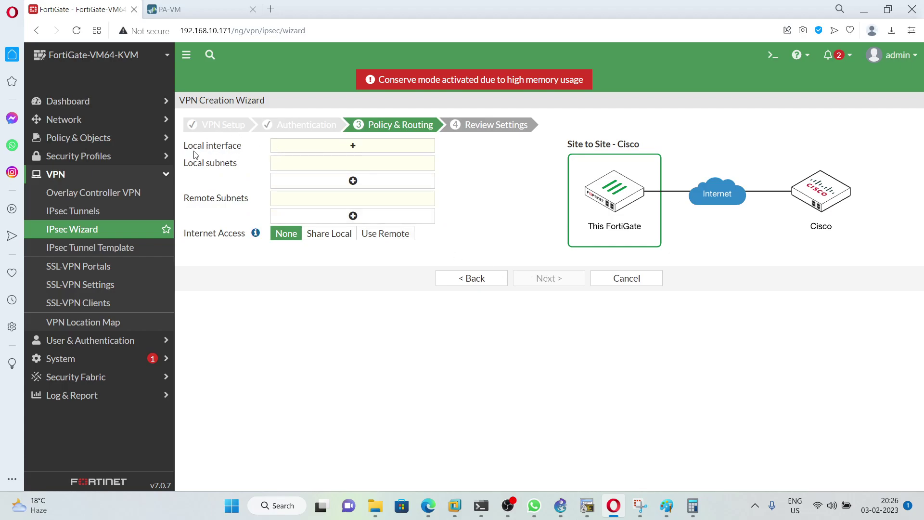
Step: Set the tunnel's local interface to port3 and remote subnet to 192.168.20.0/24
{"action": "left_click", "coordinate": [563, 511]}
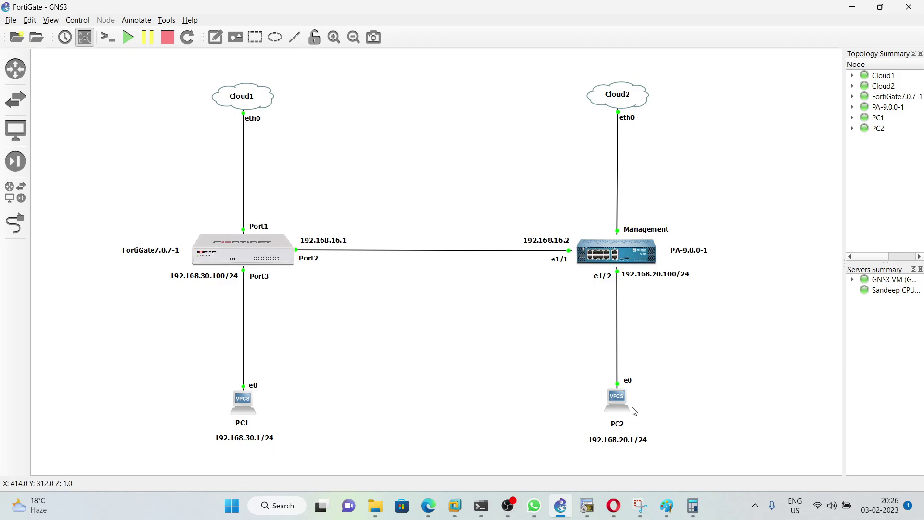
{"action": "left_click", "coordinate": [615, 506]}
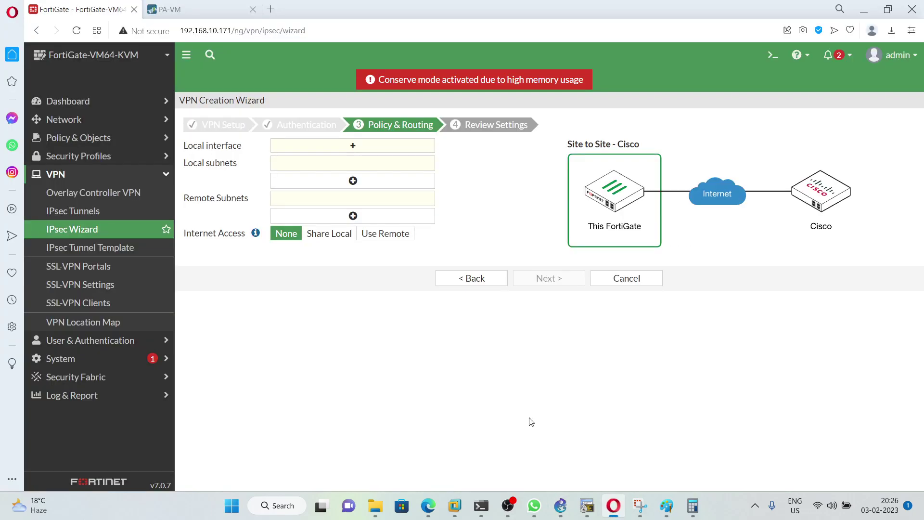
{"action": "left_click", "coordinate": [353, 146]}
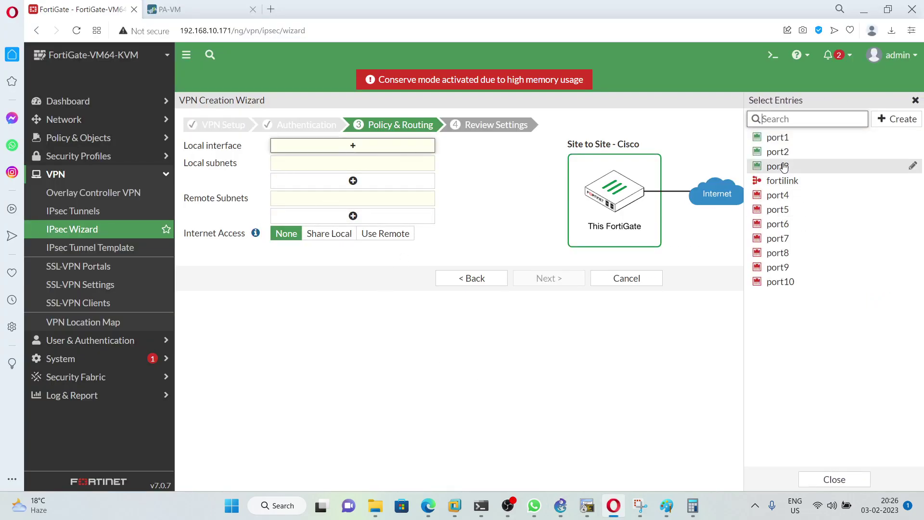
{"action": "left_click", "coordinate": [785, 167]}
{"action": "left_click", "coordinate": [326, 211]}
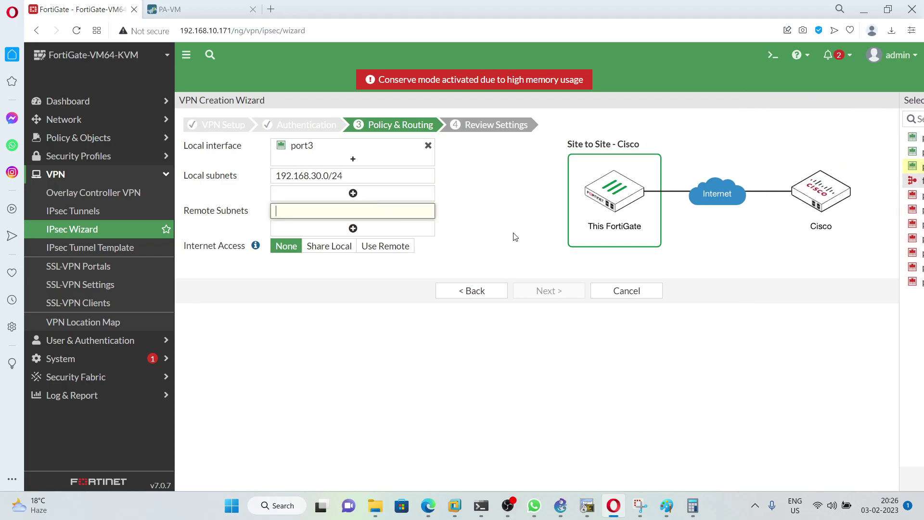
{"action": "type", "text": "192.16"}
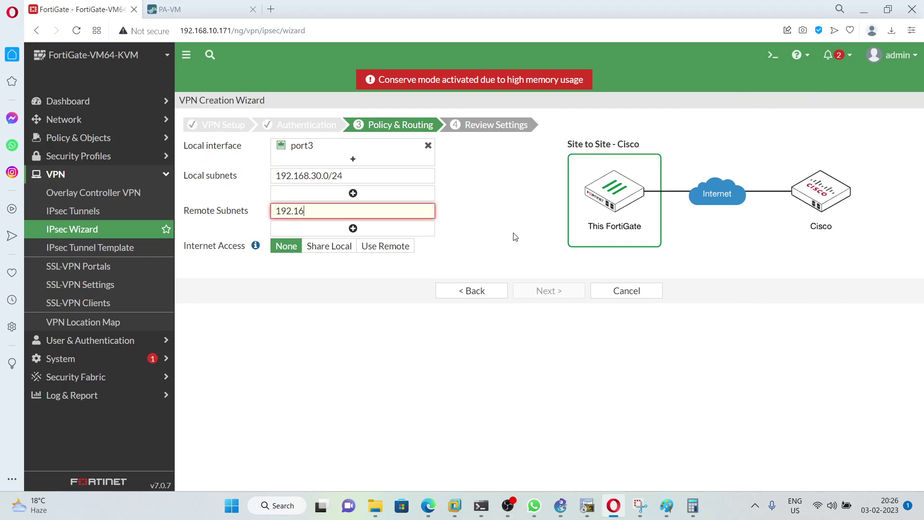
{"action": "type", "text": "8.20.0/24"}
{"action": "left_click", "coordinate": [488, 222]}
Step: Review and create the Palo VPN, then view it in the IPsec Tunnels list
{"action": "left_click", "coordinate": [554, 300]}
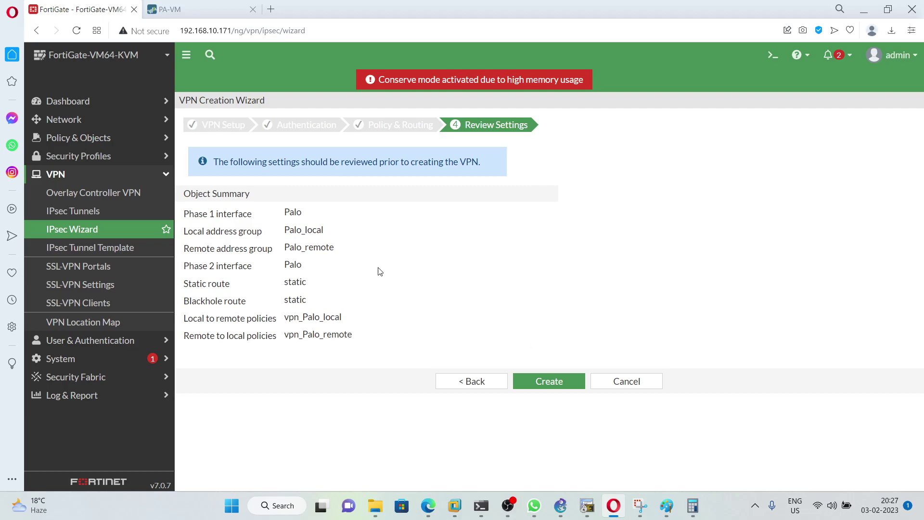
{"action": "left_click", "coordinate": [554, 382]}
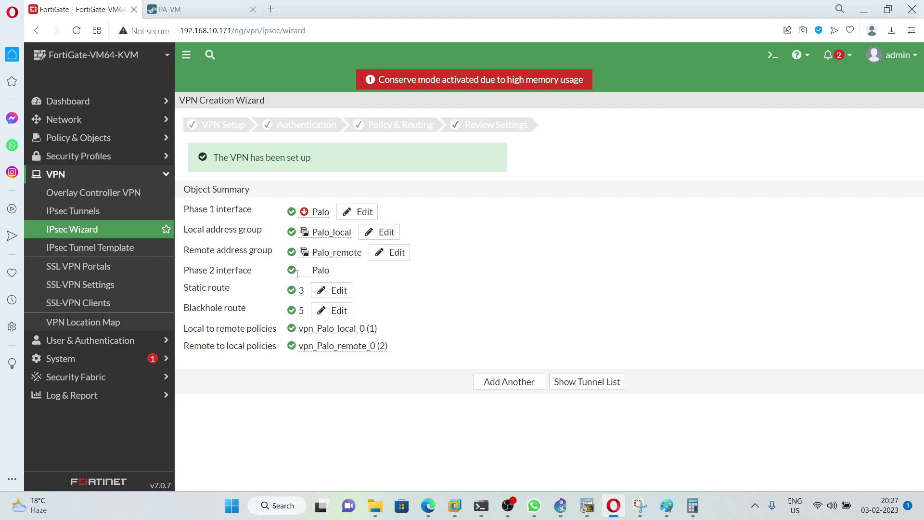
{"action": "left_click", "coordinate": [75, 213]}
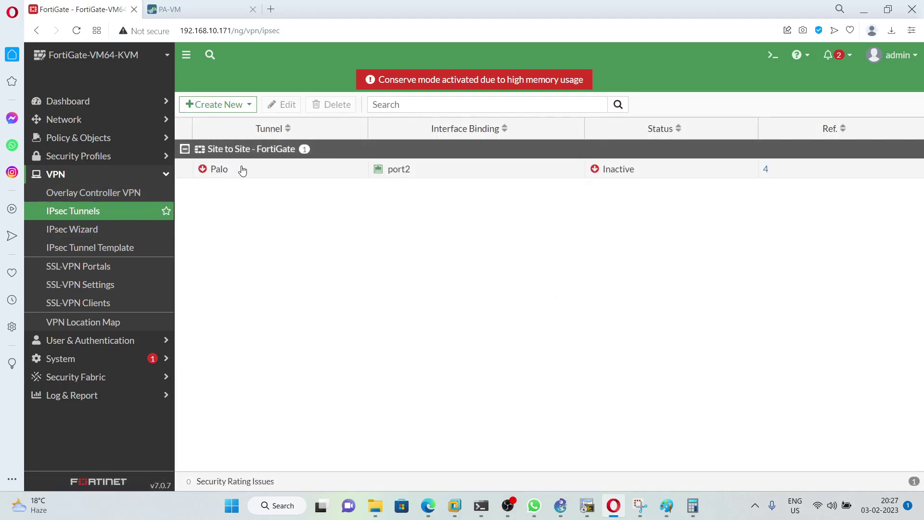
Step: Convert the Palo tunnel to a custom tunnel and open its Phase 1 proposal
{"action": "double_click", "coordinate": [242, 171]}
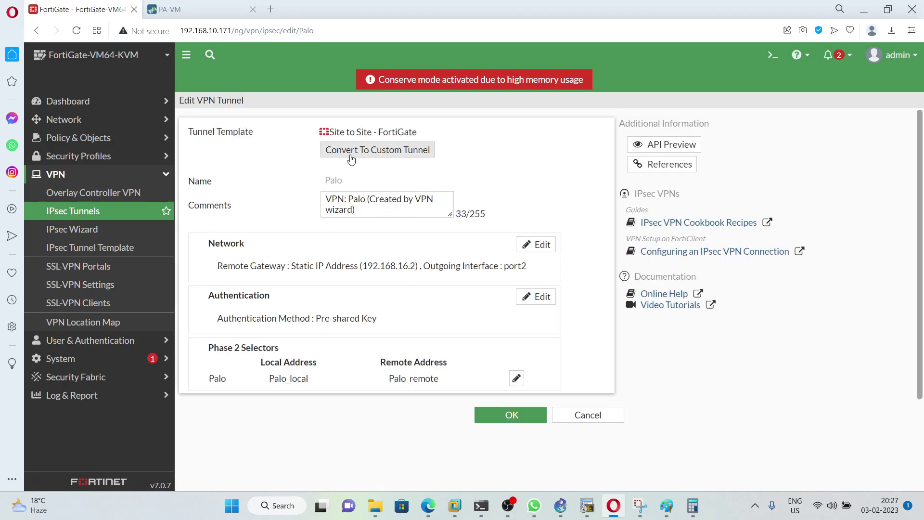
{"action": "left_click", "coordinate": [391, 158]}
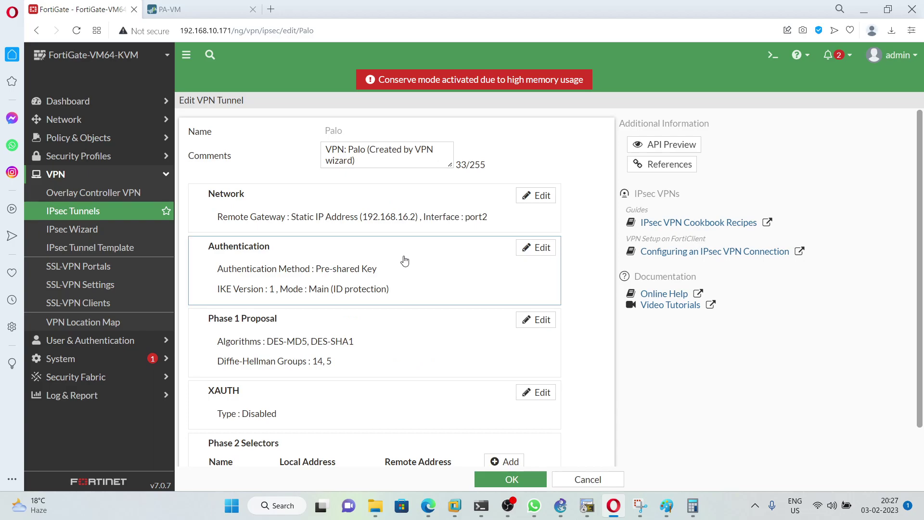
{"action": "scroll", "coordinate": [404, 260], "scroll_direction": "down", "scroll_amount": 1}
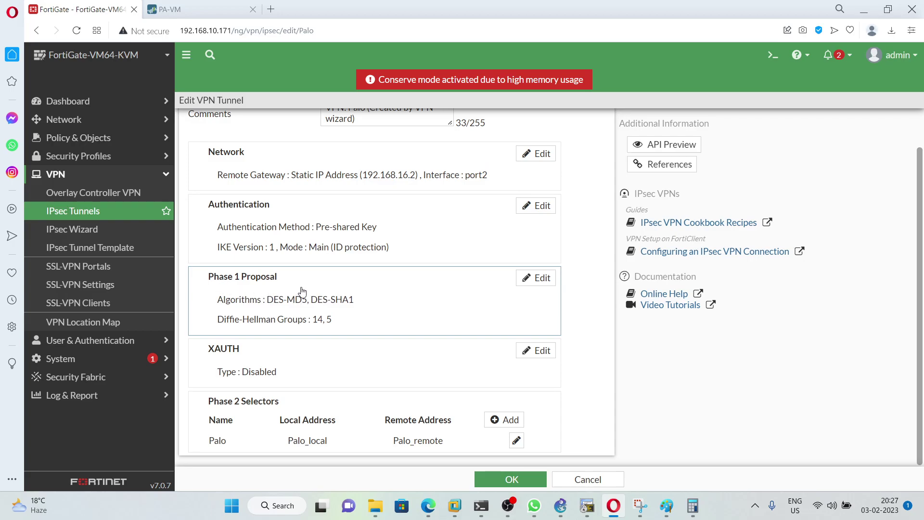
{"action": "left_click", "coordinate": [334, 295]}
Step: Set Phase 1 to Diffie-Hellman group 2 only with a 28800-second key lifetime
{"action": "scroll", "coordinate": [335, 295], "scroll_direction": "down", "scroll_amount": 2}
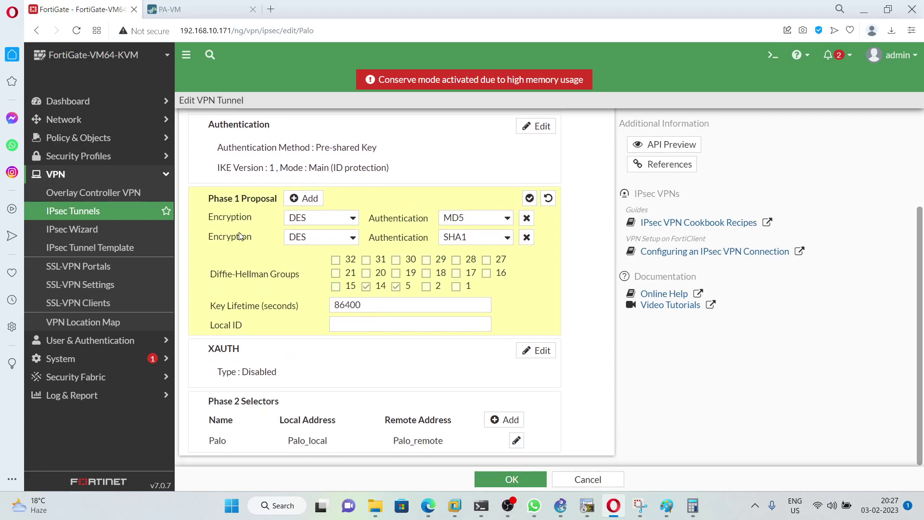
{"action": "left_click_drag", "start_coordinate": [211, 223], "coordinate": [260, 224]}
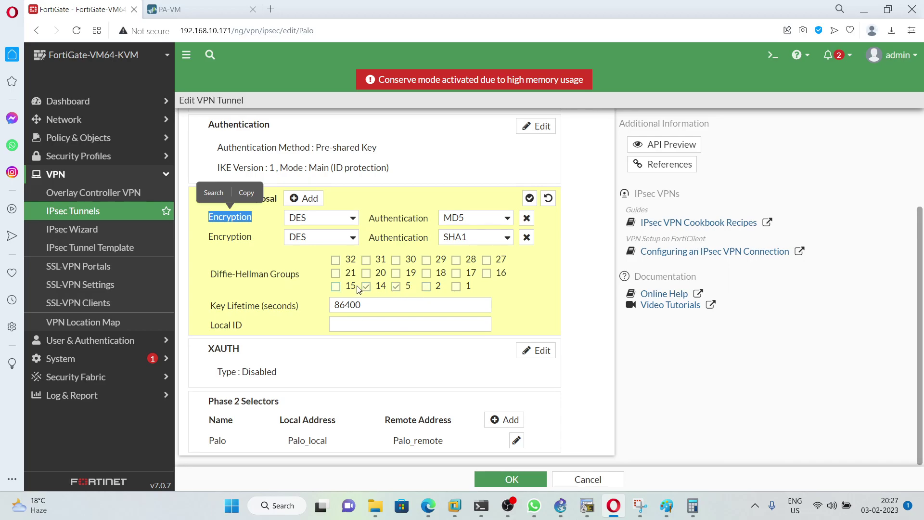
{"action": "left_click", "coordinate": [365, 287]}
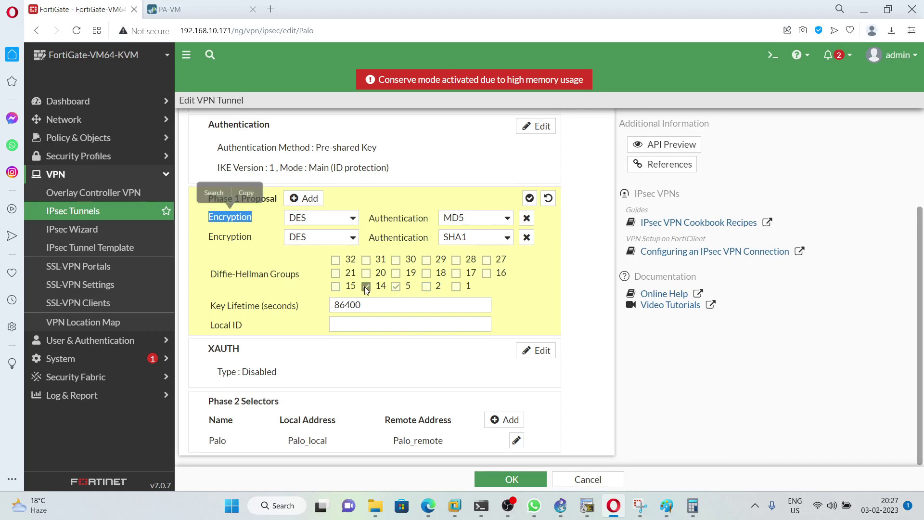
{"action": "left_click", "coordinate": [427, 287]}
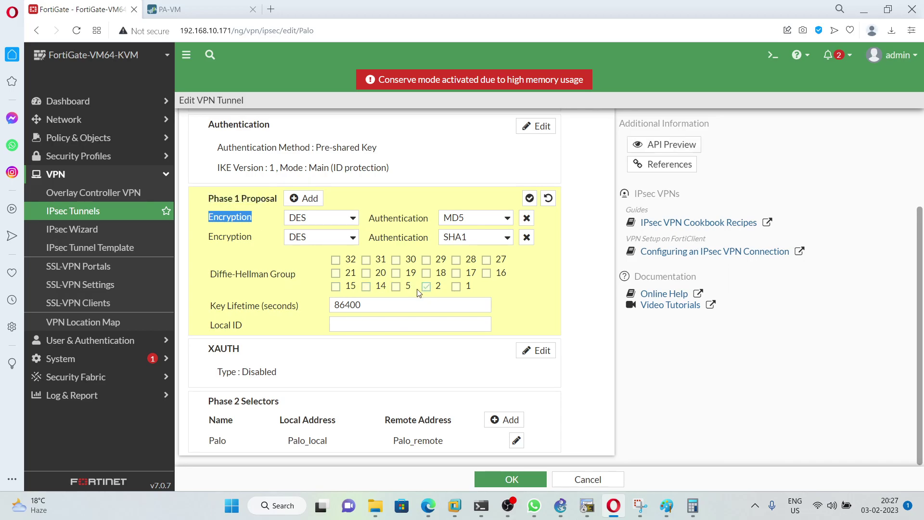
{"action": "left_click", "coordinate": [362, 305]}
{"action": "left_click_drag", "start_coordinate": [362, 305], "coordinate": [325, 305]}
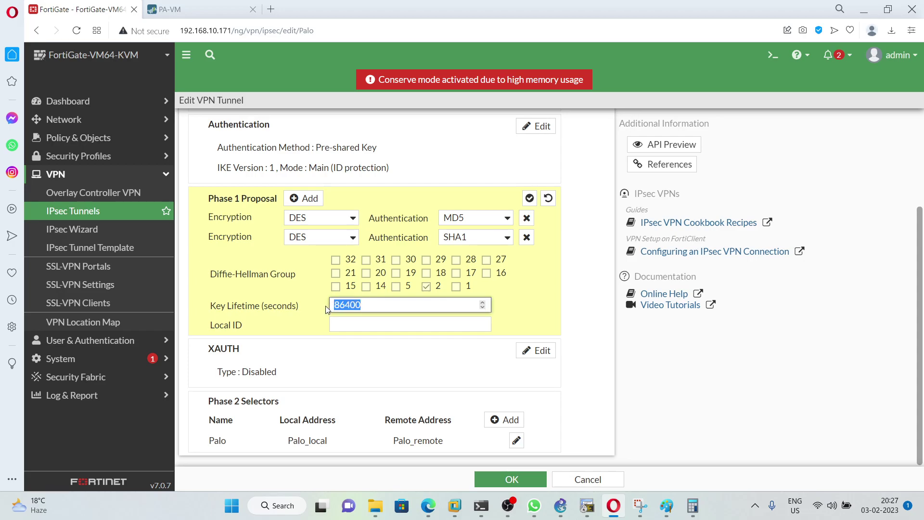
{"action": "type", "text": "2"}
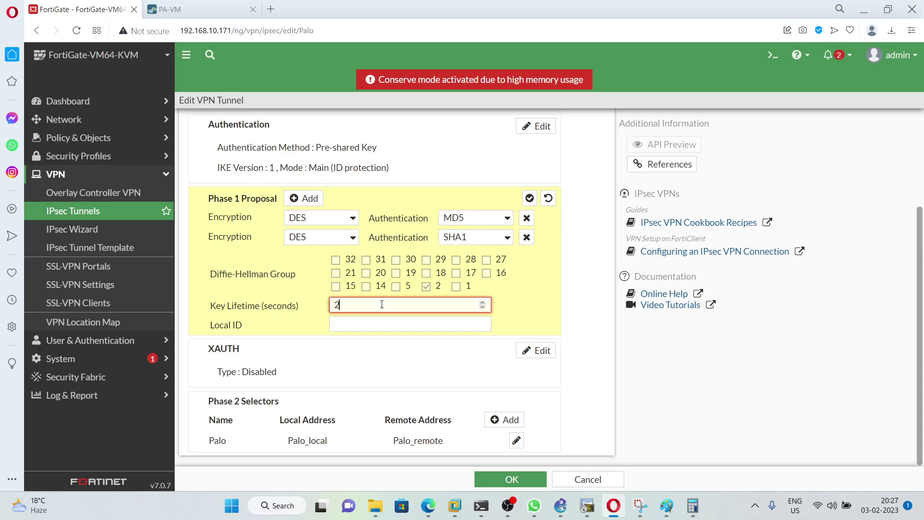
{"action": "type", "text": "88"}
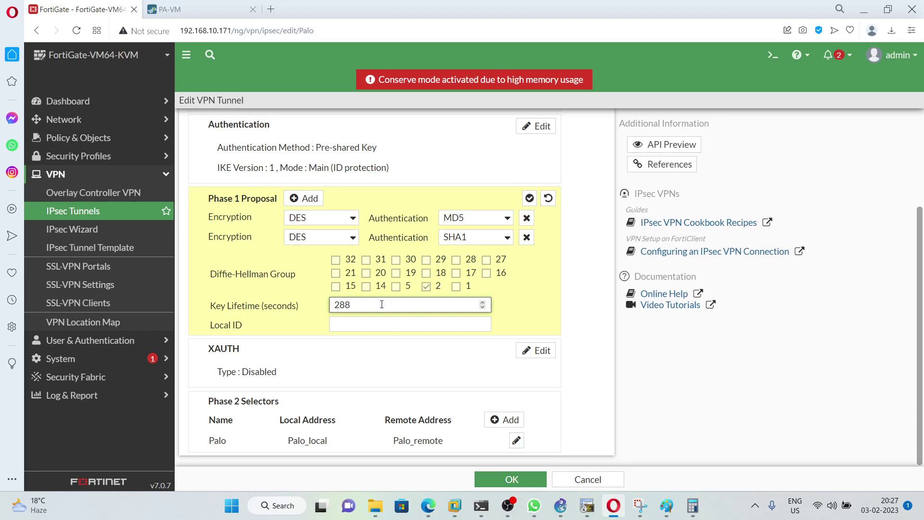
{"action": "type", "text": "00"}
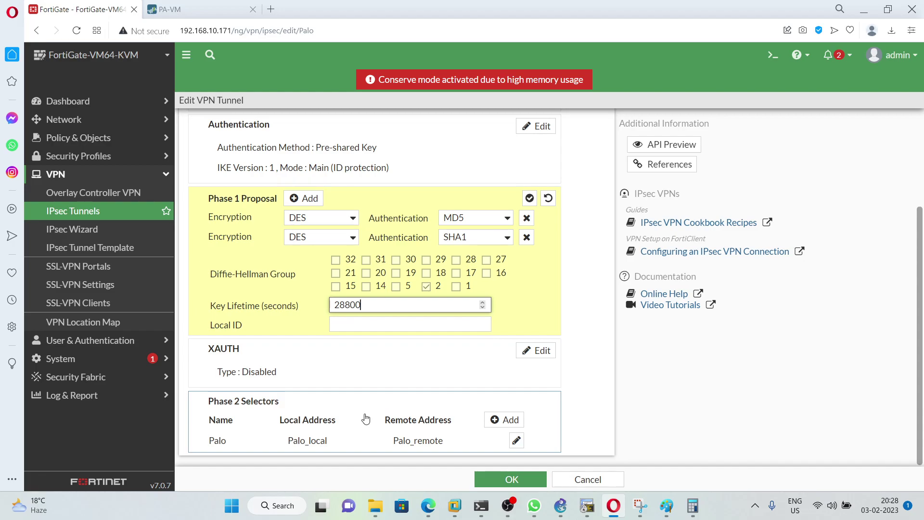
{"action": "left_click", "coordinate": [366, 419]}
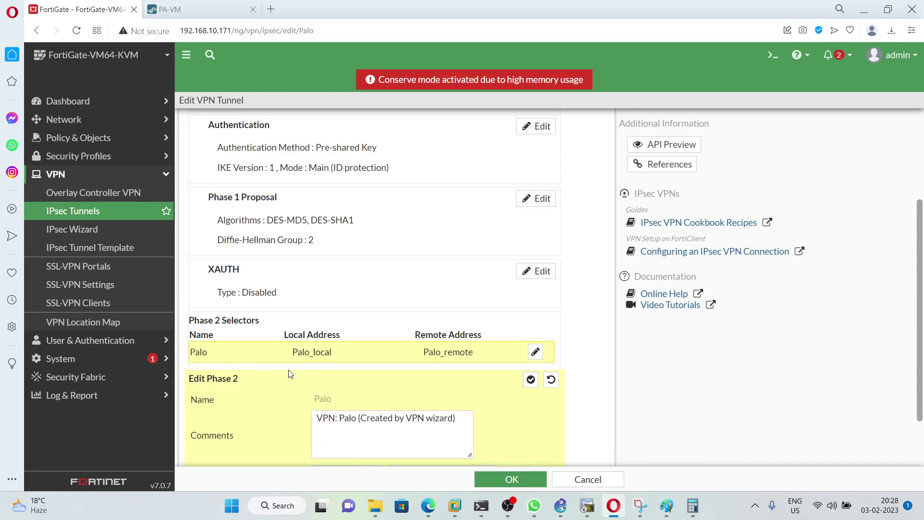
Step: In Phase 2 advanced settings, untick DH groups 5 and 14, tick group 2, and save
{"action": "scroll", "coordinate": [291, 374], "scroll_direction": "down", "scroll_amount": 1}
{"action": "left_click", "coordinate": [223, 444]}
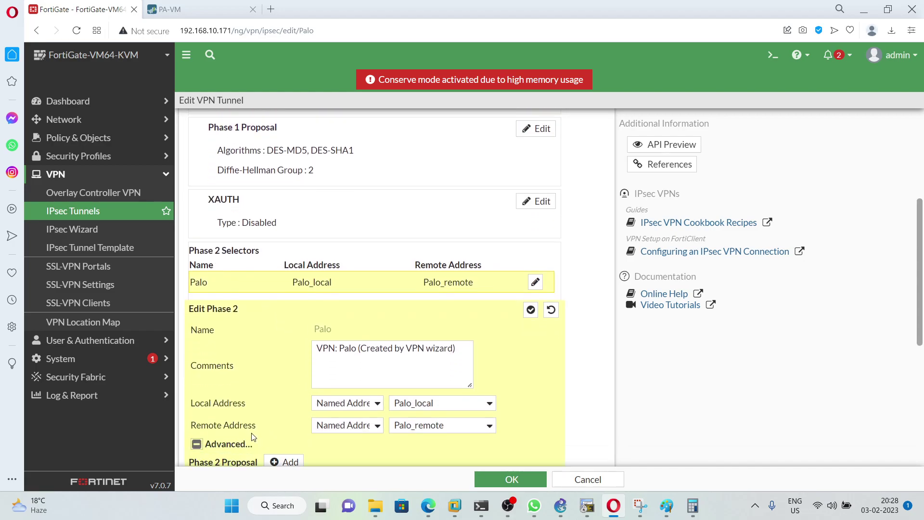
{"action": "scroll", "coordinate": [378, 278], "scroll_direction": "down", "scroll_amount": 5}
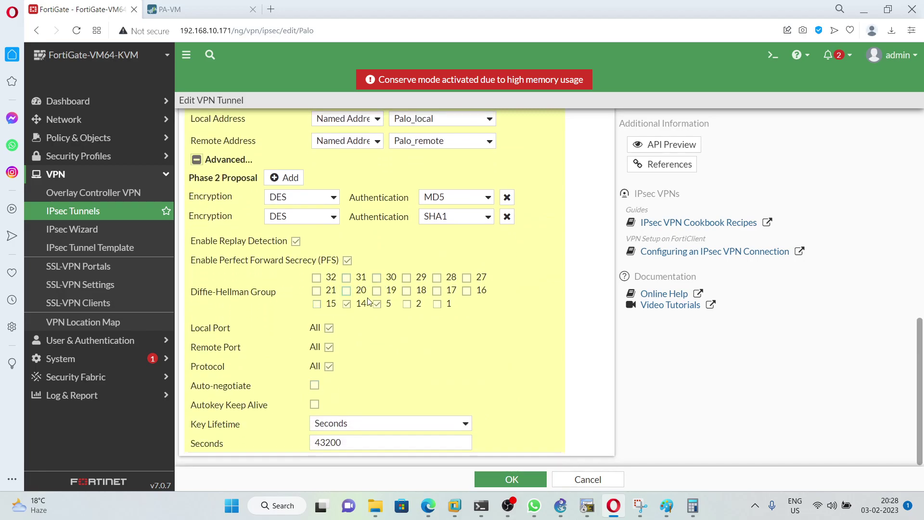
{"action": "left_click", "coordinate": [353, 306]}
{"action": "left_click", "coordinate": [408, 306]}
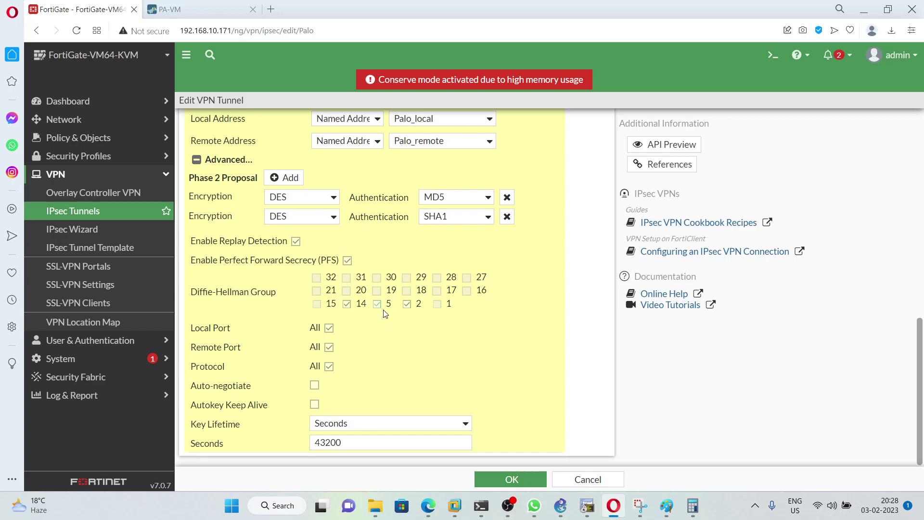
{"action": "left_click", "coordinate": [347, 303]}
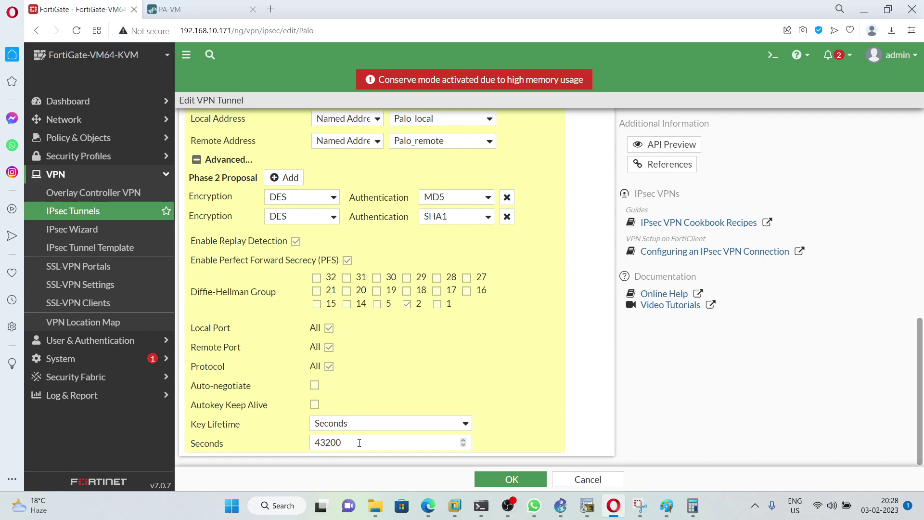
{"action": "left_click", "coordinate": [508, 479]}
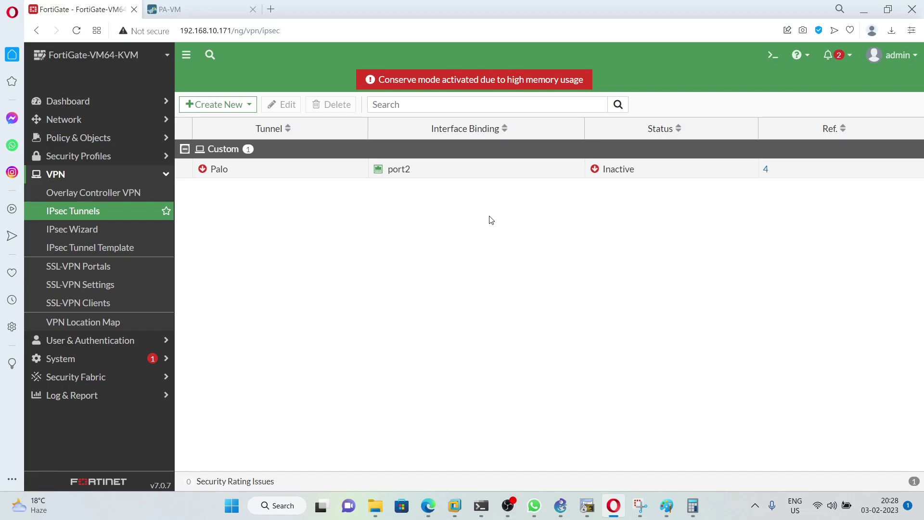
Step: Create tunnel.1 on the Palo Alto in virtual router default and security zone VPN
{"action": "left_click", "coordinate": [165, 5]}
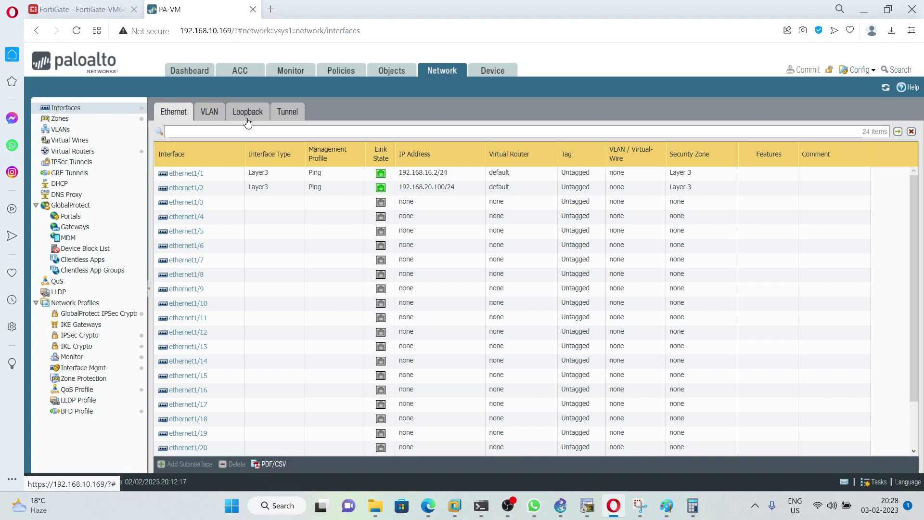
{"action": "left_click", "coordinate": [284, 113]}
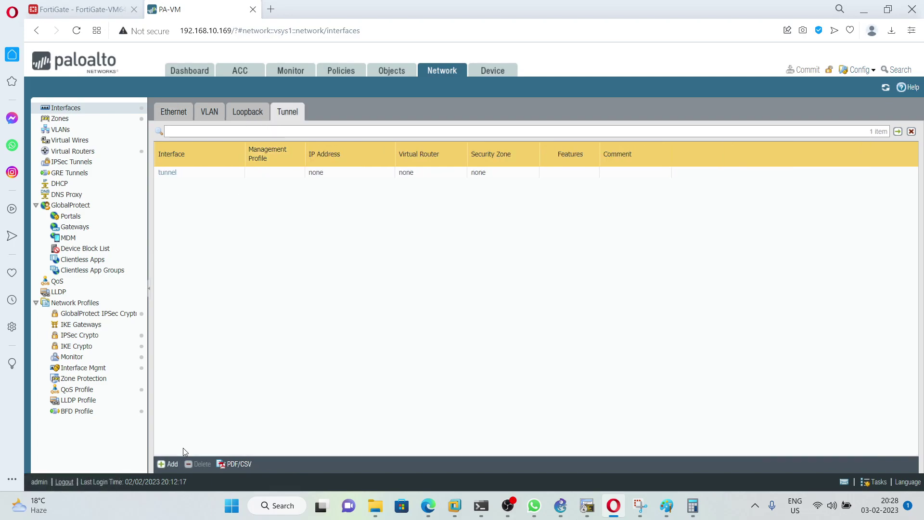
{"action": "left_click", "coordinate": [169, 464]}
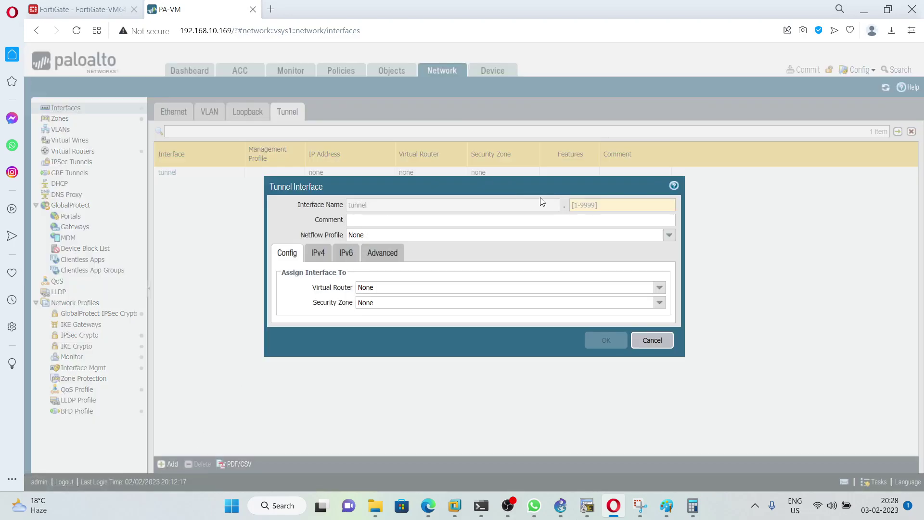
{"action": "left_click", "coordinate": [585, 205]}
{"action": "type", "text": "1"}
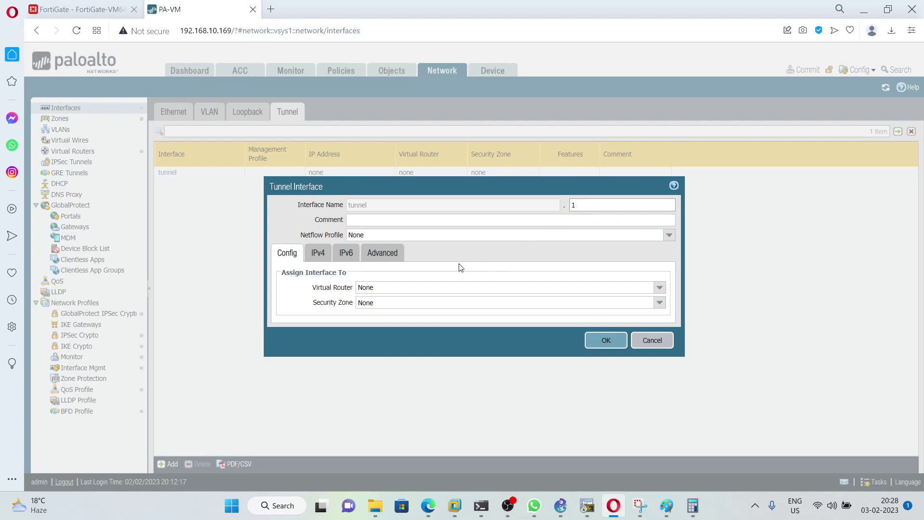
{"action": "left_click", "coordinate": [659, 287]}
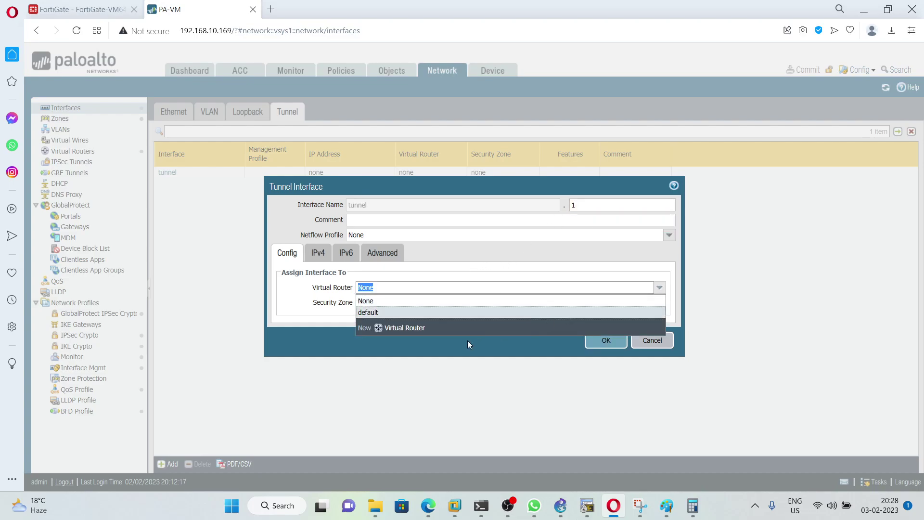
{"action": "left_click", "coordinate": [380, 314]}
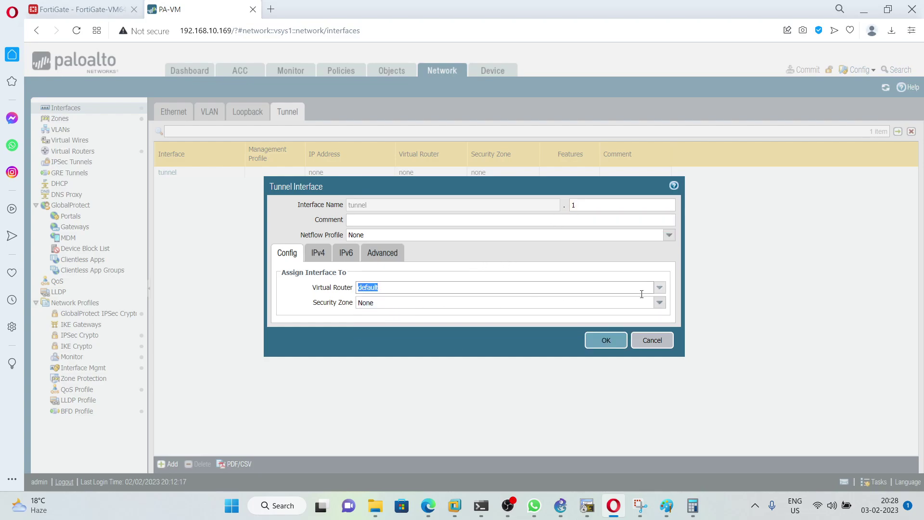
{"action": "left_click", "coordinate": [660, 303]}
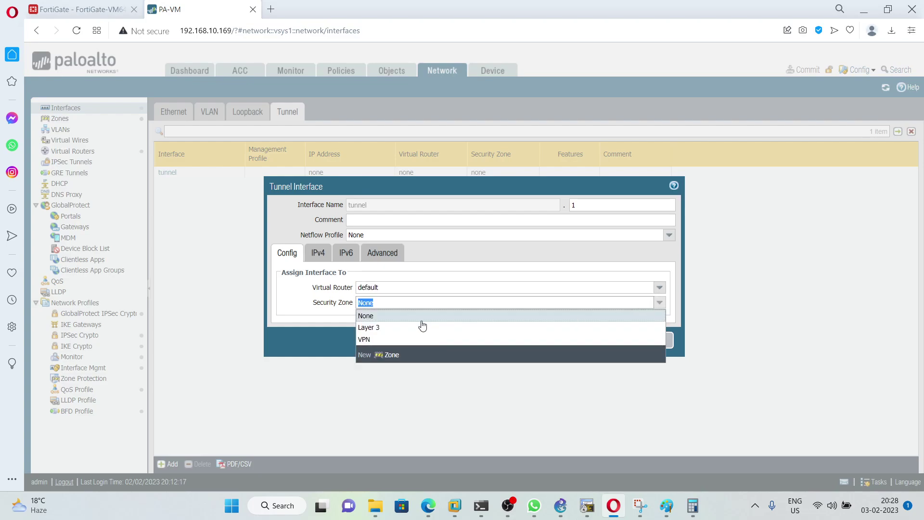
{"action": "left_click", "coordinate": [378, 340]}
{"action": "left_click", "coordinate": [596, 335]}
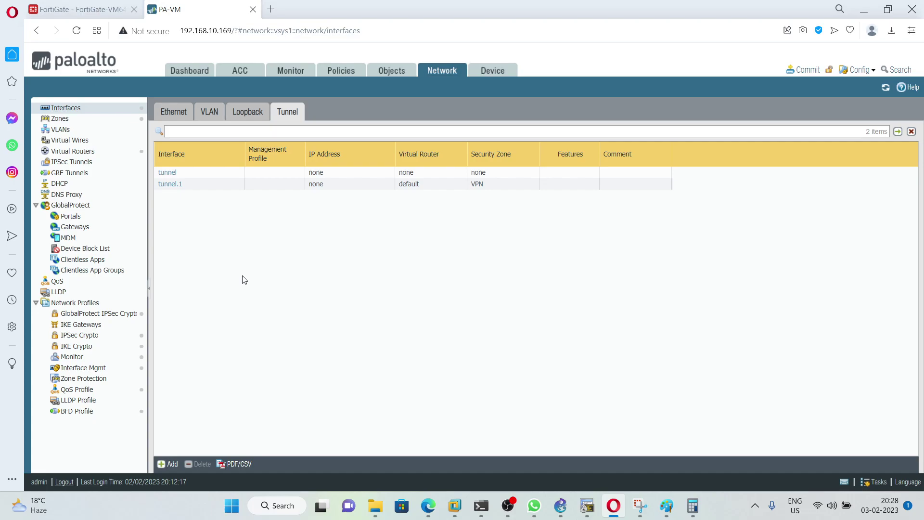
Step: Create IKE crypto profile 'Fortinet' with DH group2 and add an authentication entry
{"action": "left_click", "coordinate": [93, 348]}
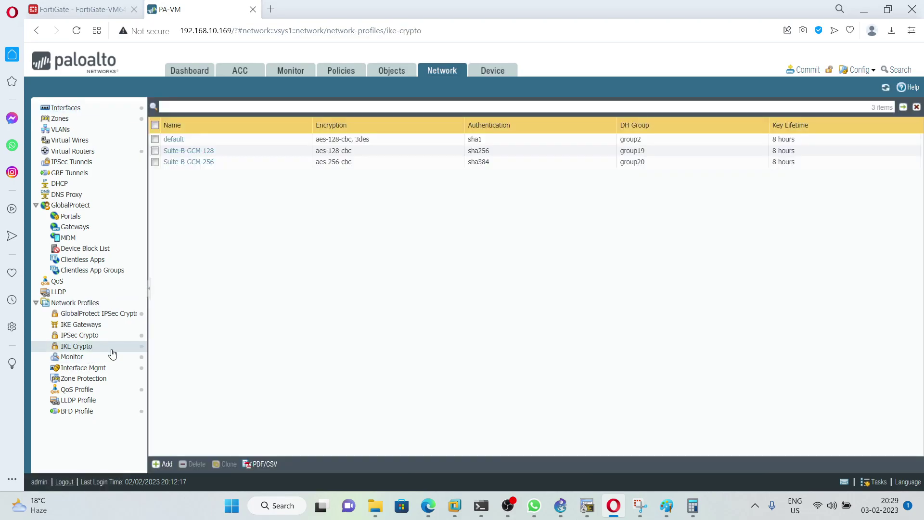
{"action": "left_click", "coordinate": [169, 464]}
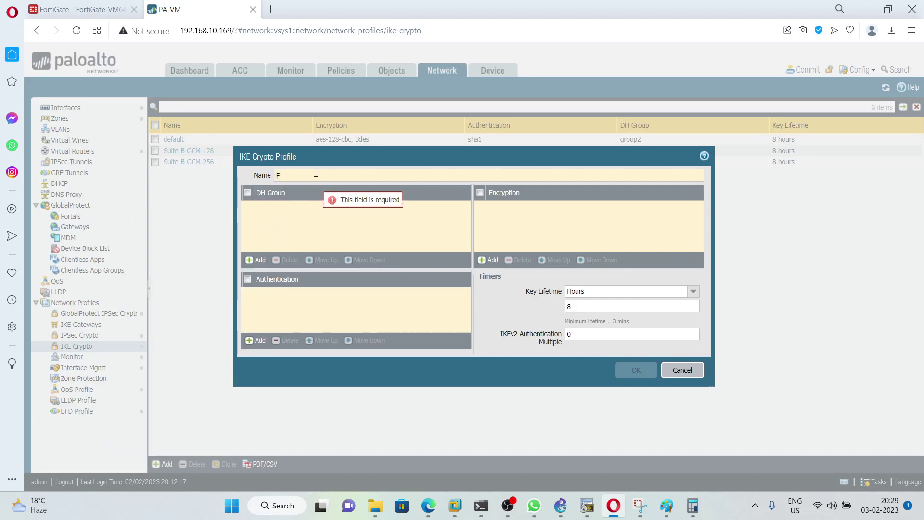
{"action": "type", "text": "Fortine"}
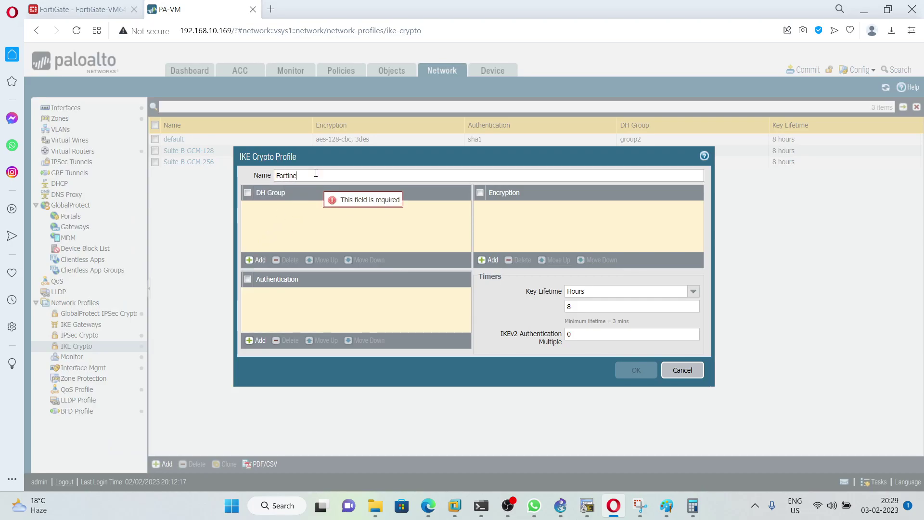
{"action": "type", "text": "t"}
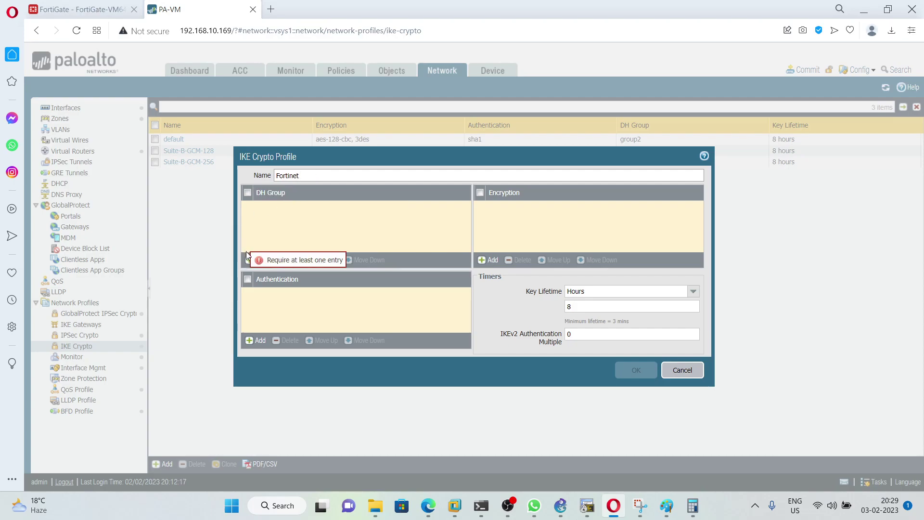
{"action": "left_click", "coordinate": [249, 260]}
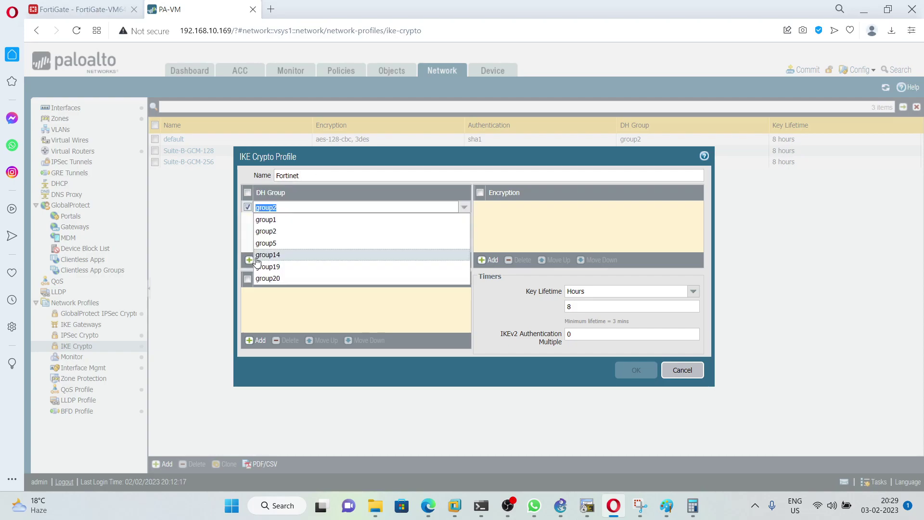
{"action": "left_click", "coordinate": [281, 236]}
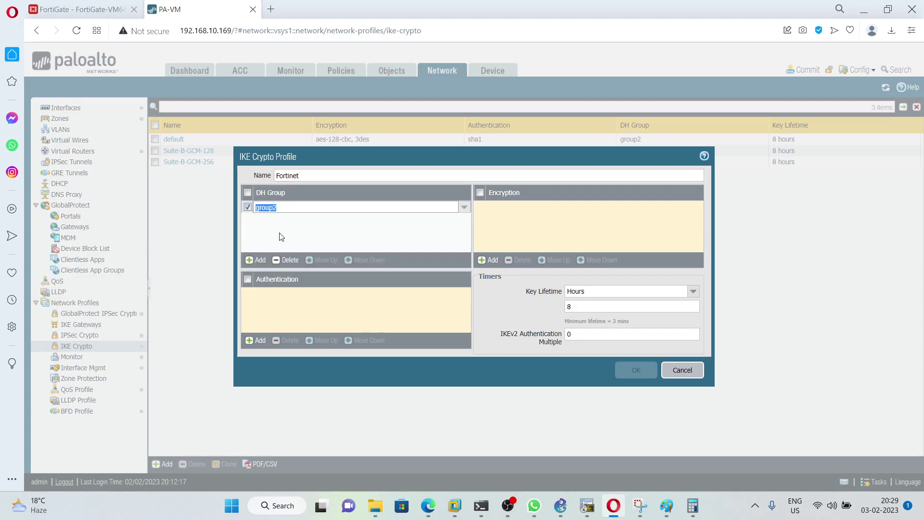
{"action": "left_click", "coordinate": [257, 341]}
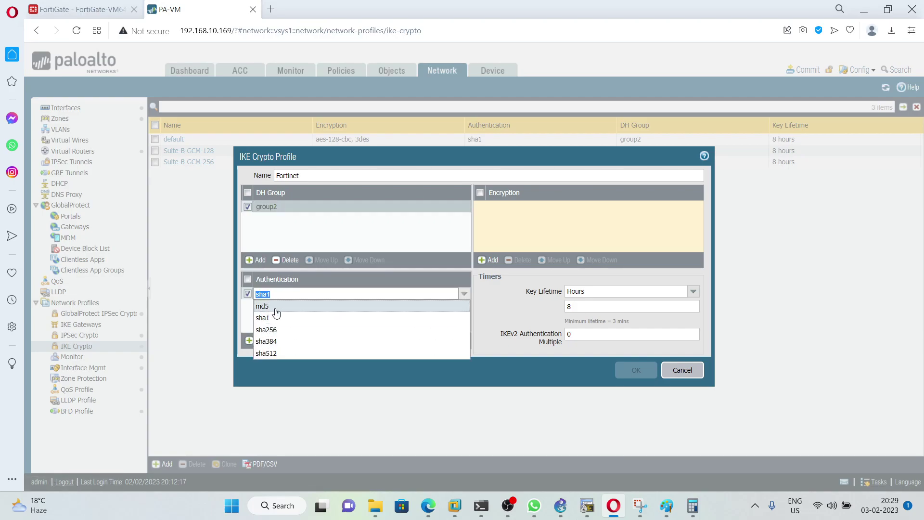
Step: Check the FortiGate Palo tunnel's Phase 1 proposal: DES-MD5/SHA1, DH group 2, 28800 s
{"action": "left_click", "coordinate": [113, 9]}
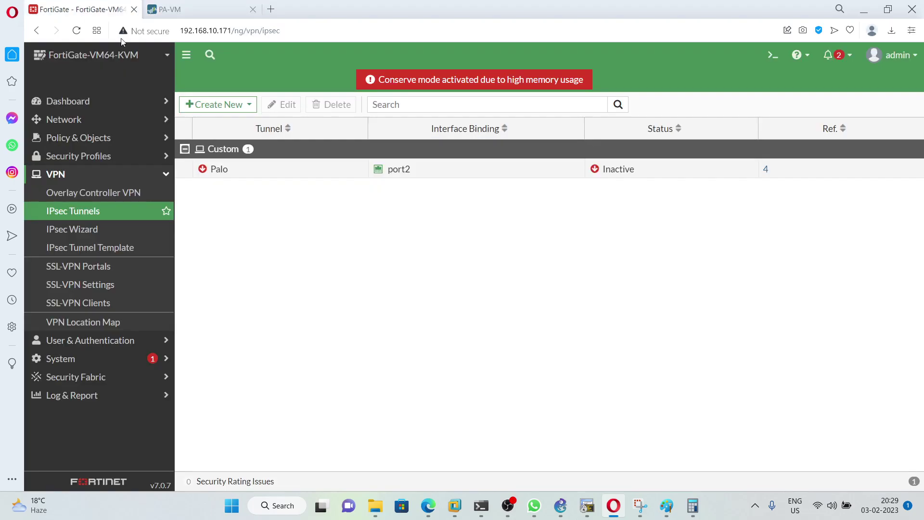
{"action": "left_click", "coordinate": [230, 177]}
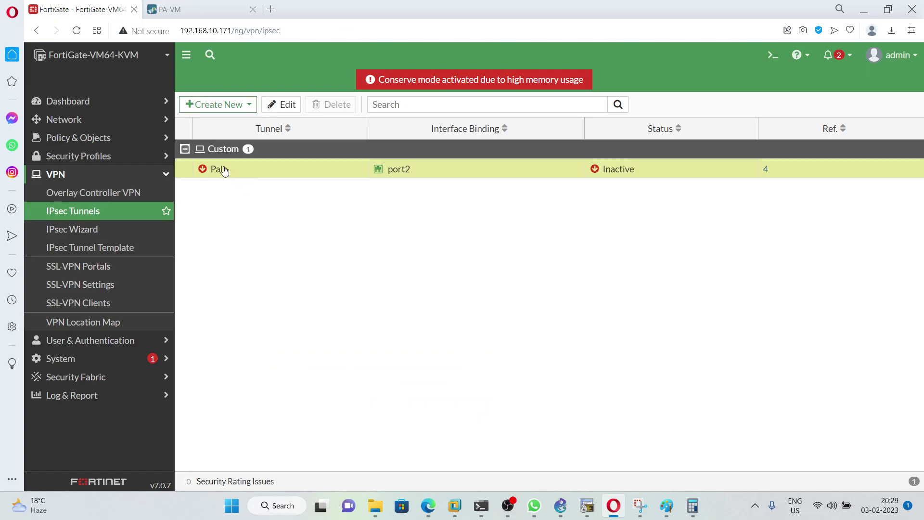
{"action": "double_click", "coordinate": [215, 169]}
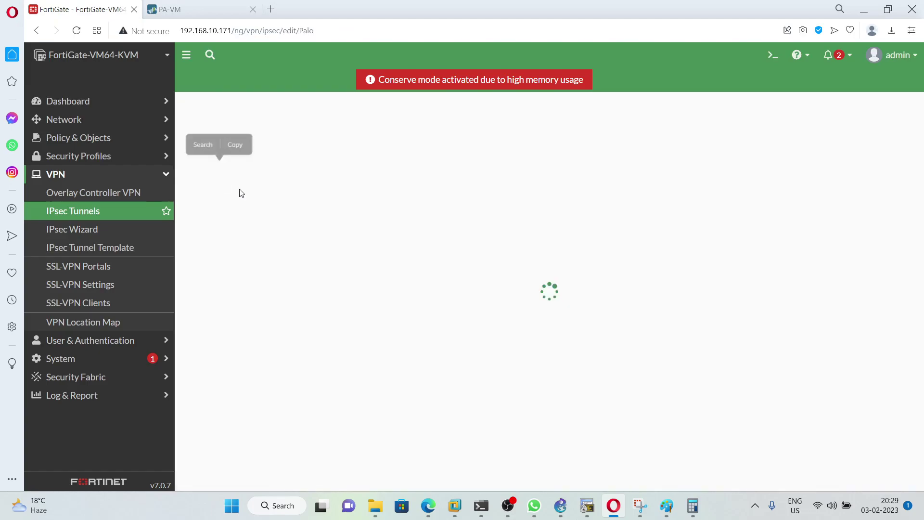
{"action": "scroll", "coordinate": [366, 303], "scroll_direction": "down", "scroll_amount": 1}
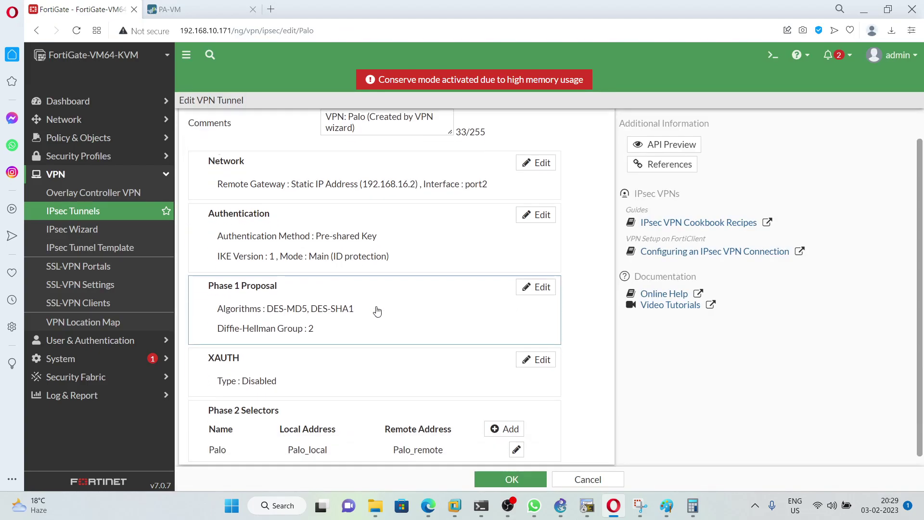
{"action": "left_click", "coordinate": [341, 314]}
{"action": "scroll", "coordinate": [356, 323], "scroll_direction": "down", "scroll_amount": 1}
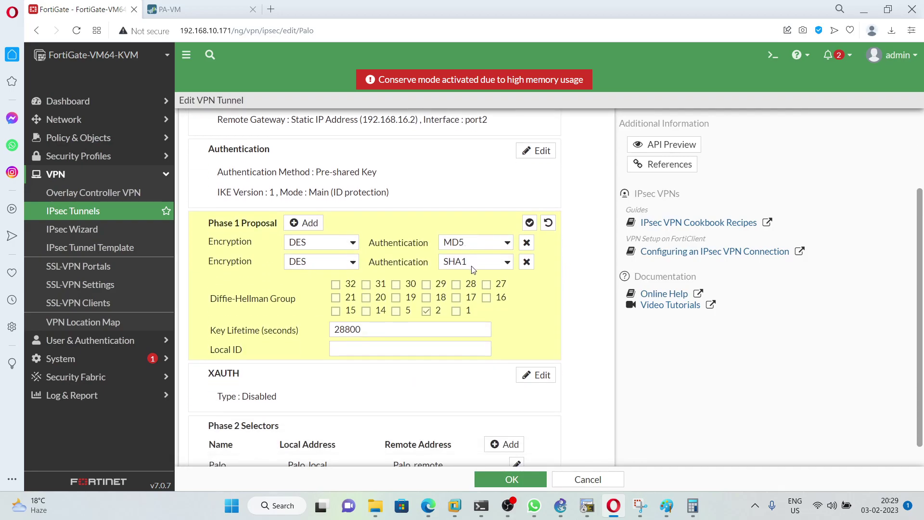
{"action": "left_click", "coordinate": [197, 10]}
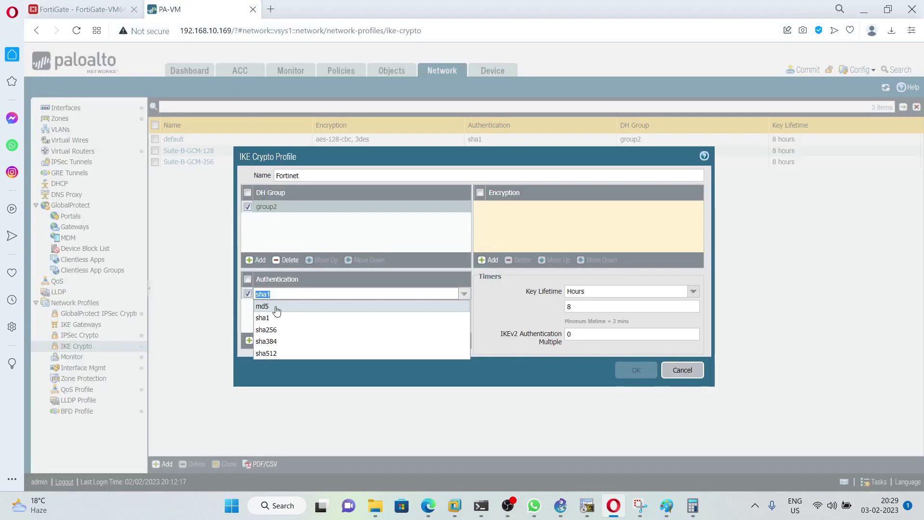
Step: Keep sha1, add md5 for authentication, and add des encryption to the Fortinet IKE profile
{"action": "left_click", "coordinate": [263, 318]}
{"action": "left_click", "coordinate": [258, 341]}
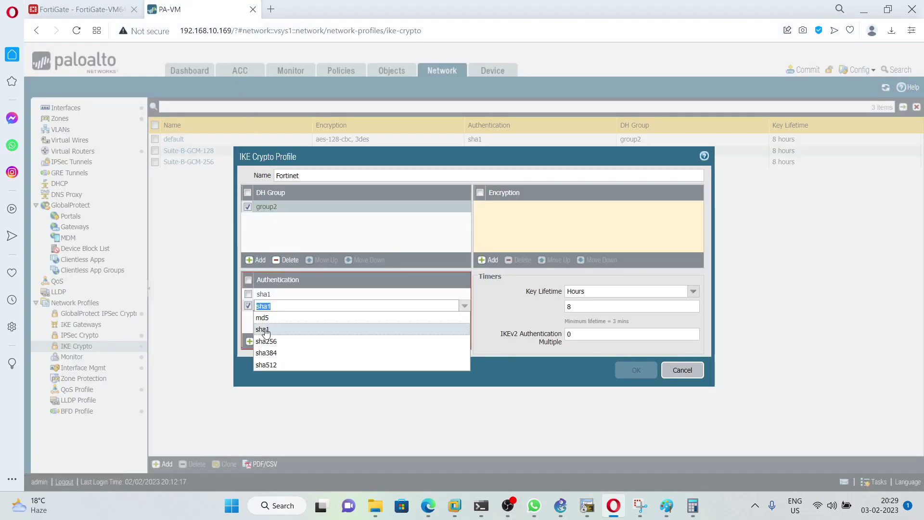
{"action": "left_click", "coordinate": [262, 318]}
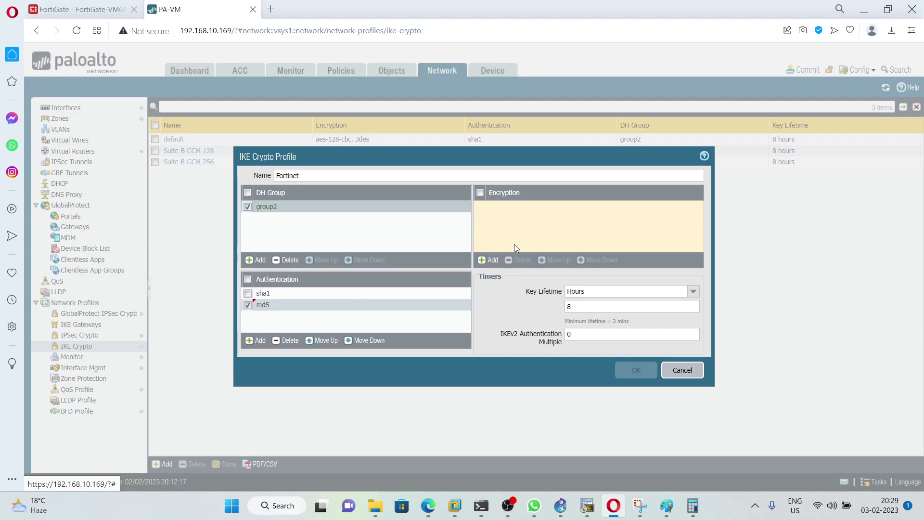
{"action": "left_click", "coordinate": [490, 260]}
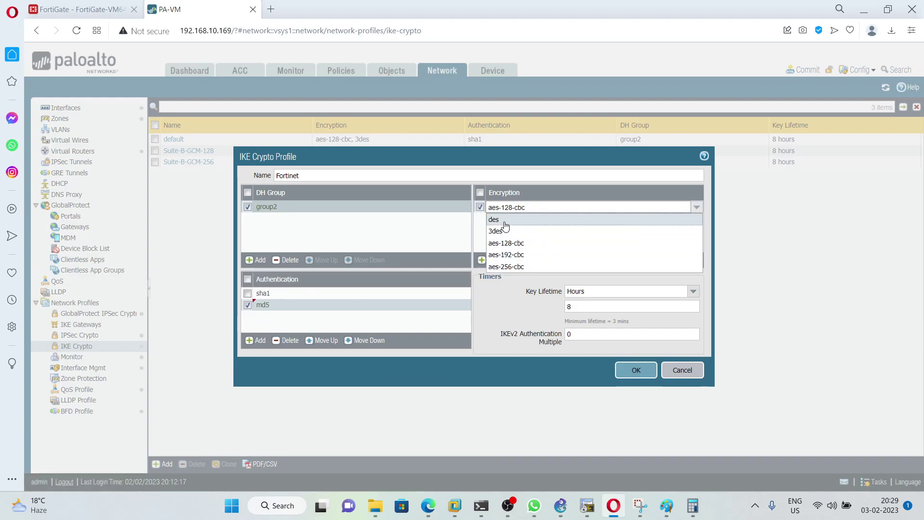
{"action": "left_click", "coordinate": [505, 222]}
Step: Set the key lifetime to 28800 seconds and save the Fortinet IKE crypto profile
{"action": "left_click", "coordinate": [689, 292]}
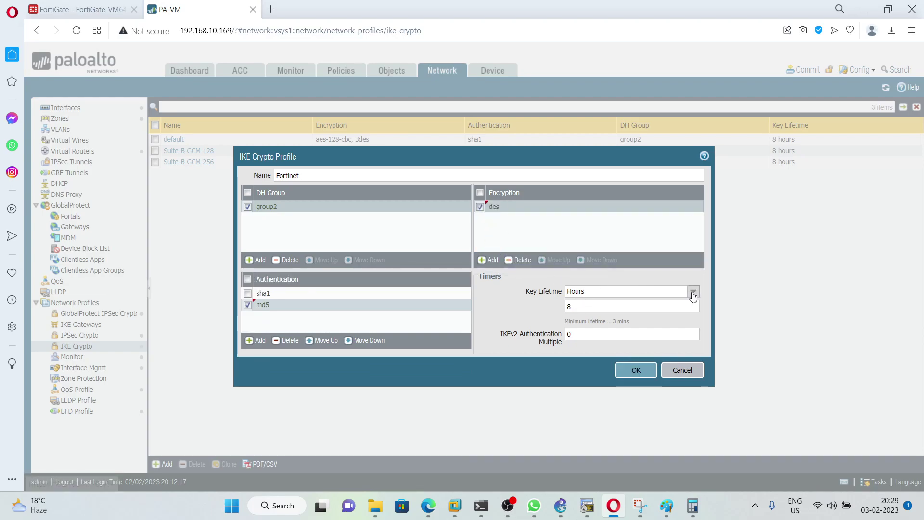
{"action": "left_click", "coordinate": [597, 302]}
{"action": "left_click", "coordinate": [599, 306]}
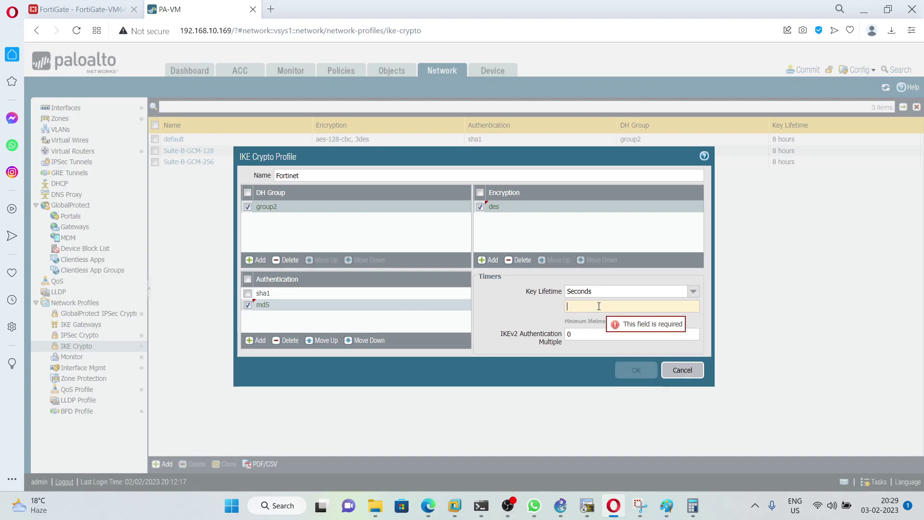
{"action": "type", "text": "28800"}
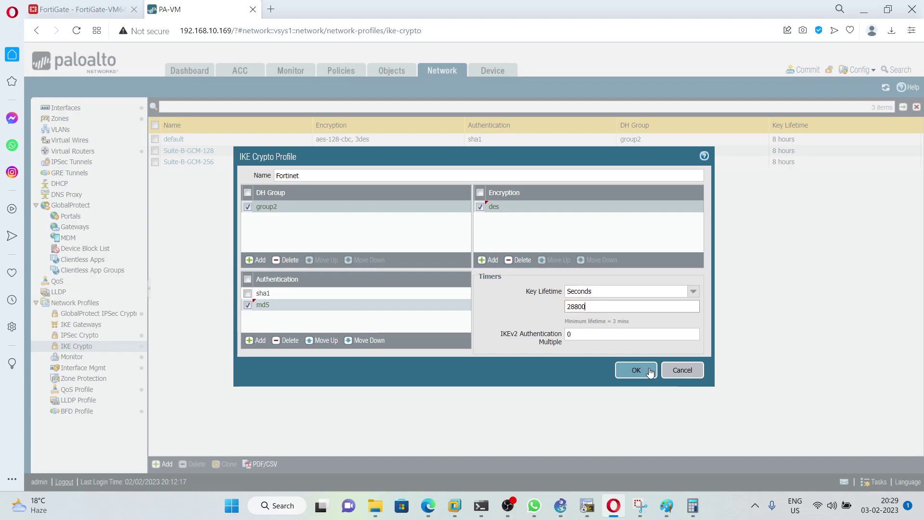
{"action": "left_click", "coordinate": [650, 374]}
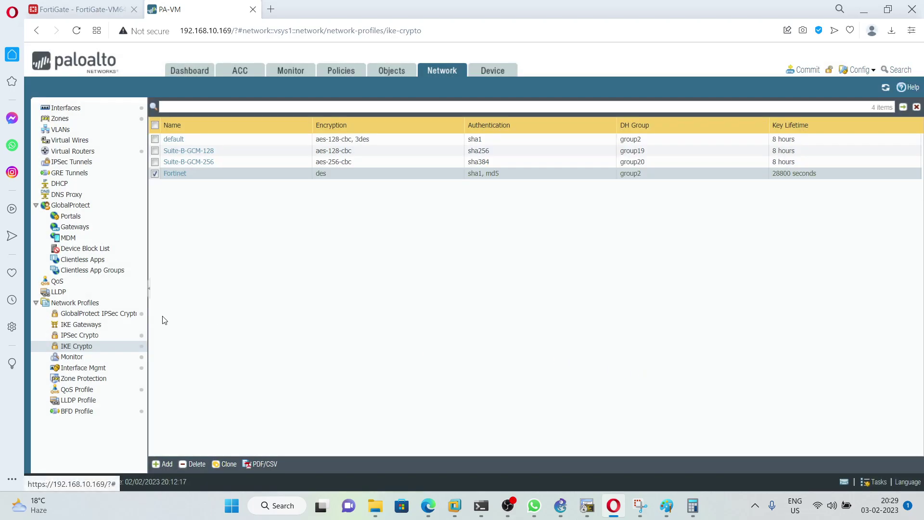
Step: Start a new IPSec crypto profile named Fortinet
{"action": "left_click", "coordinate": [112, 339]}
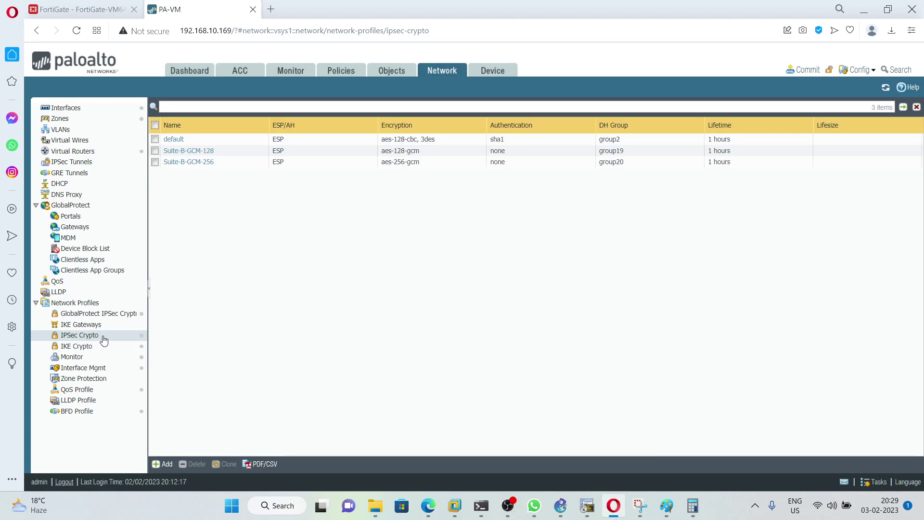
{"action": "left_click", "coordinate": [166, 464]}
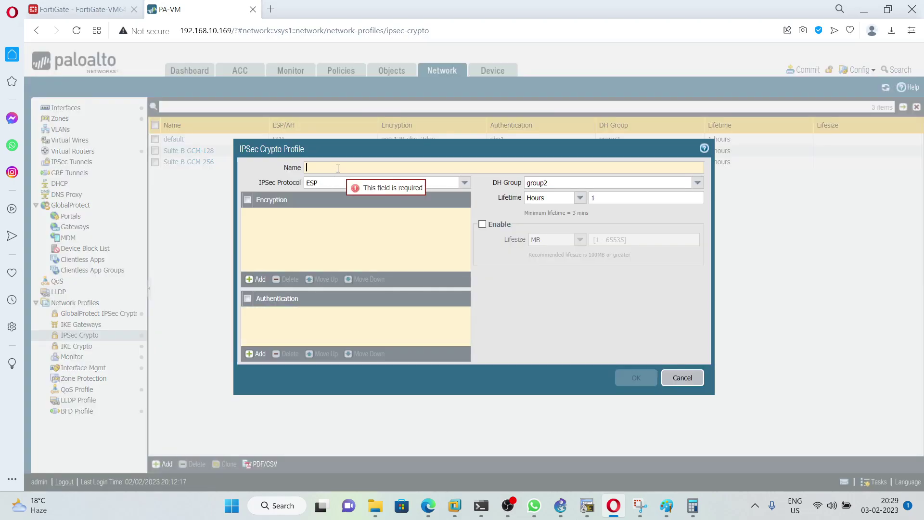
{"action": "type", "text": "Fortinet"}
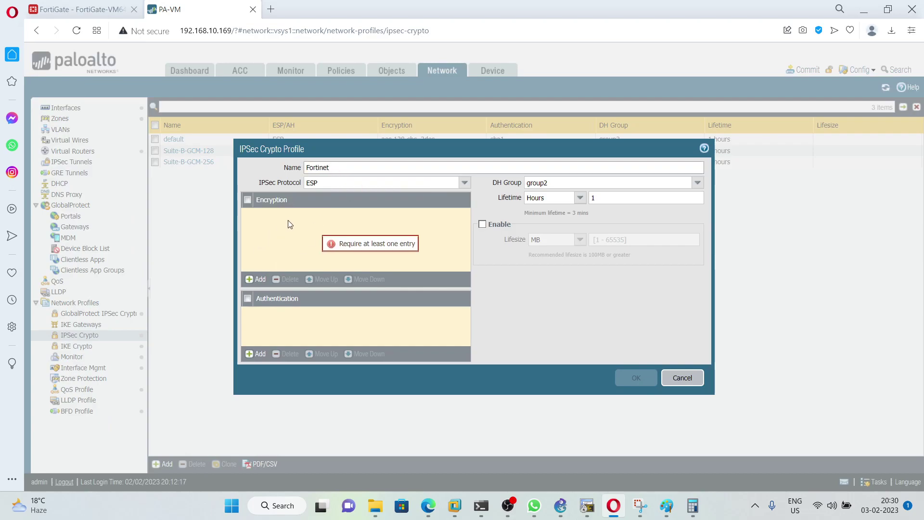
Step: Give the profile des encryption and sha1 plus md5 authentication
{"action": "left_click", "coordinate": [263, 281]}
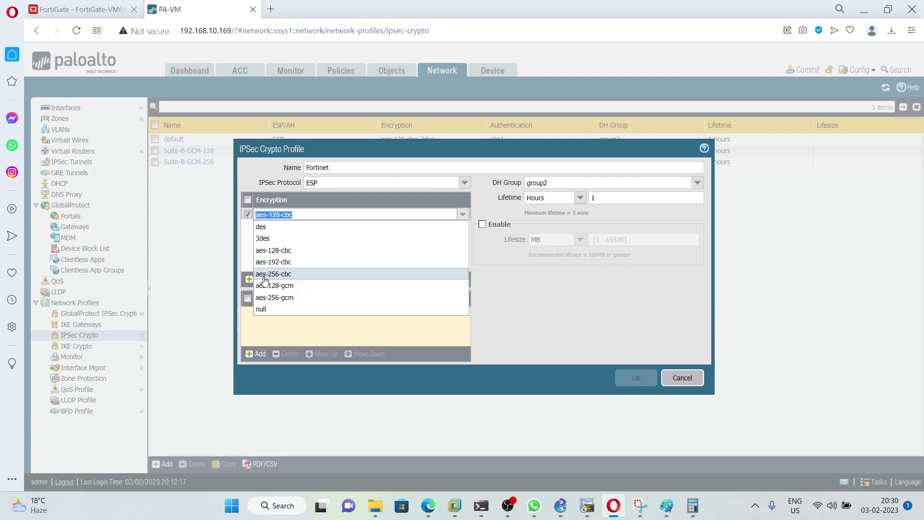
{"action": "left_click", "coordinate": [285, 231]}
{"action": "left_click", "coordinate": [287, 255]}
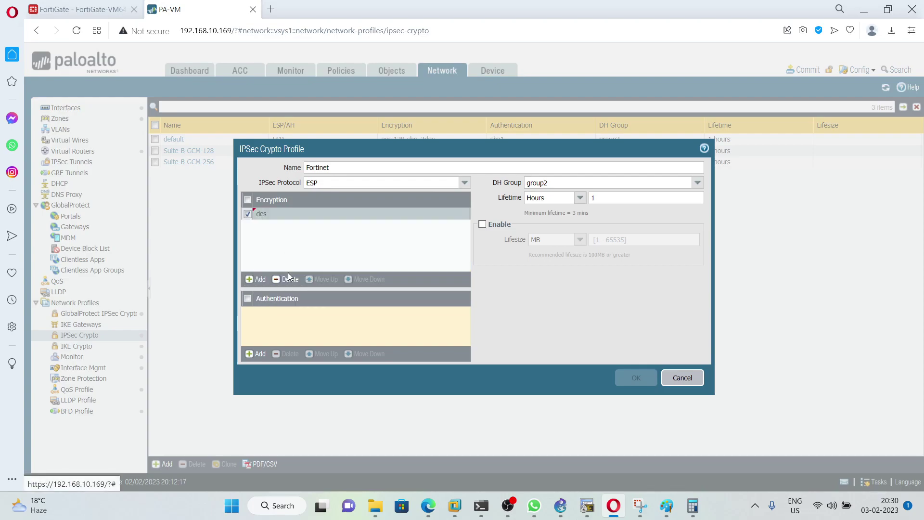
{"action": "left_click", "coordinate": [259, 354]}
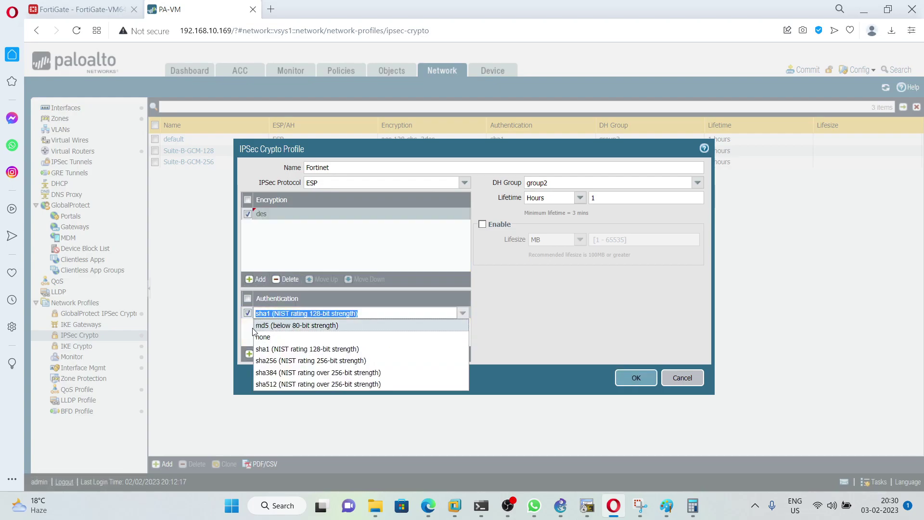
{"action": "left_click", "coordinate": [250, 331]}
{"action": "left_click", "coordinate": [250, 354]}
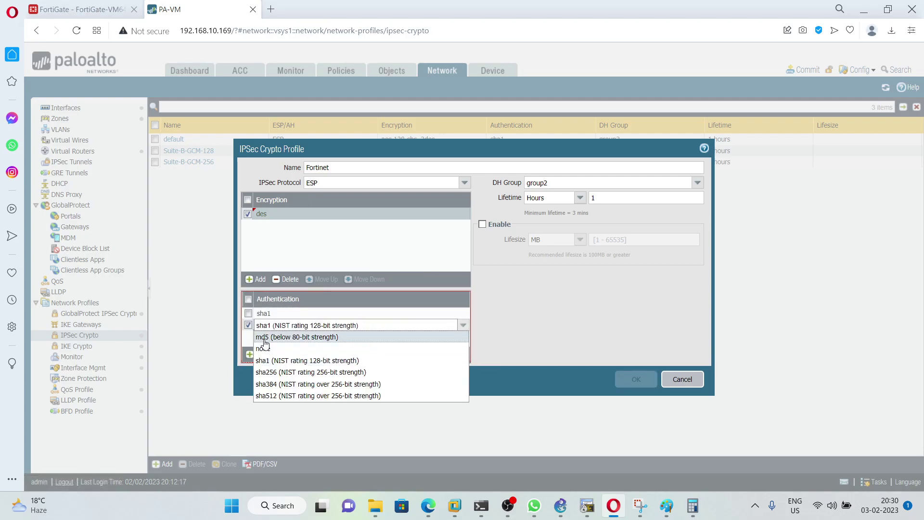
{"action": "left_click", "coordinate": [265, 337]}
{"action": "left_click", "coordinate": [79, 9]}
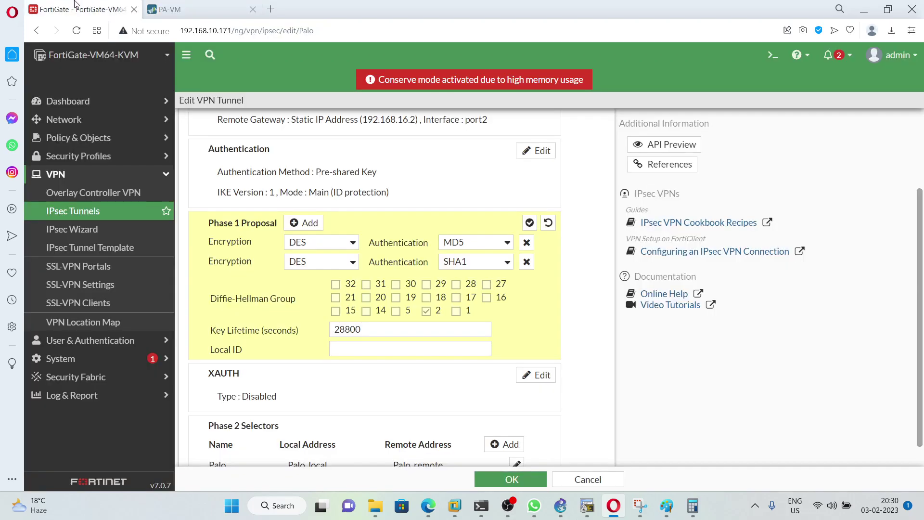
Step: Check the Palo tunnel's phase 2 proposal: DES/MD5, DES/SHA1, PFS group 2, 43200 seconds
{"action": "scroll", "coordinate": [308, 425], "scroll_direction": "down", "scroll_amount": 1}
{"action": "double_click", "coordinate": [309, 432]}
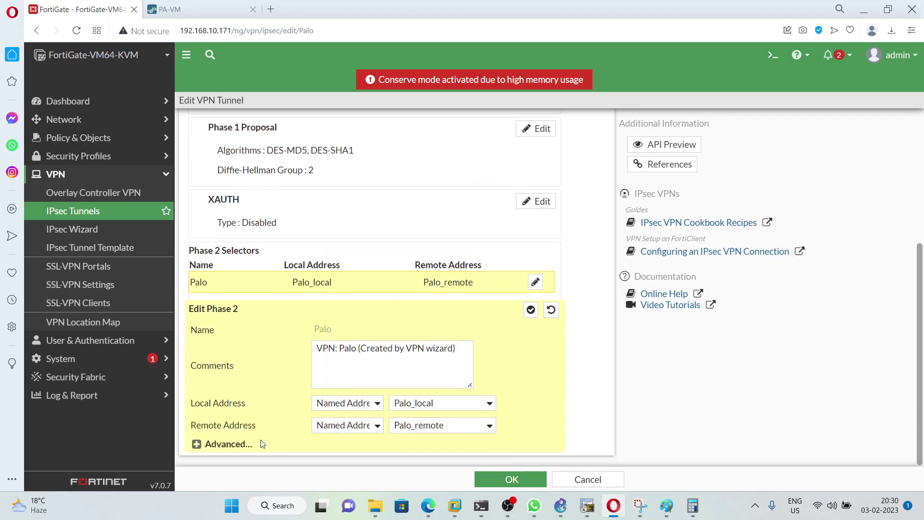
{"action": "left_click", "coordinate": [242, 445]}
{"action": "scroll", "coordinate": [263, 438], "scroll_direction": "down", "scroll_amount": 5}
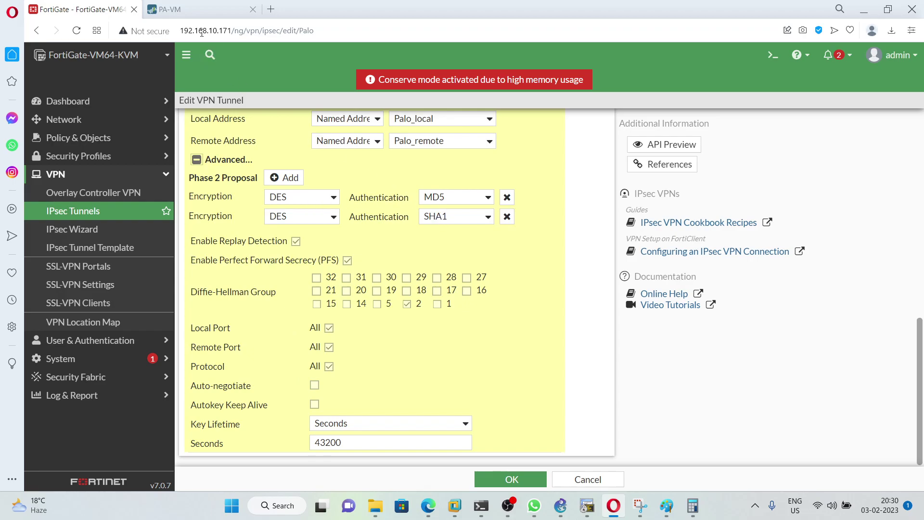
{"action": "left_click", "coordinate": [193, 10]}
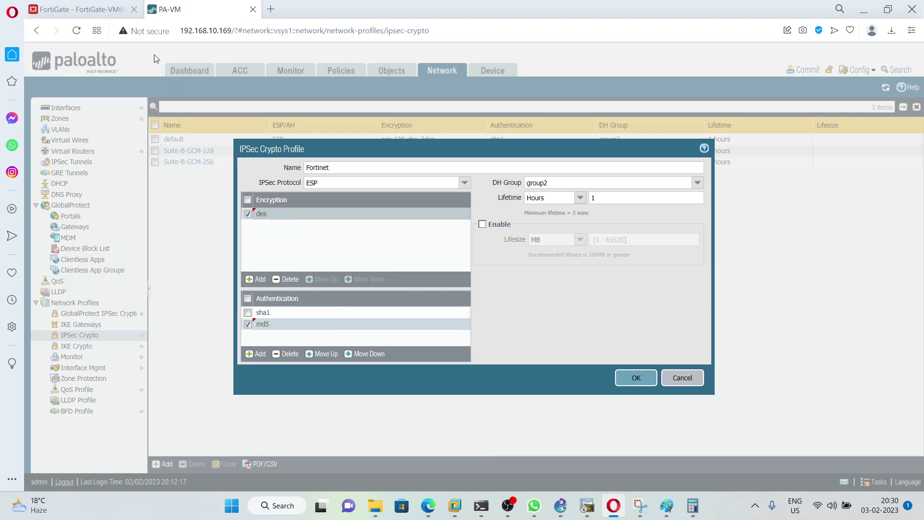
Step: Set the Fortinet IPSec profile lifetime to 43200 seconds, copied from FortiGate, and save it
{"action": "left_click", "coordinate": [80, 9]}
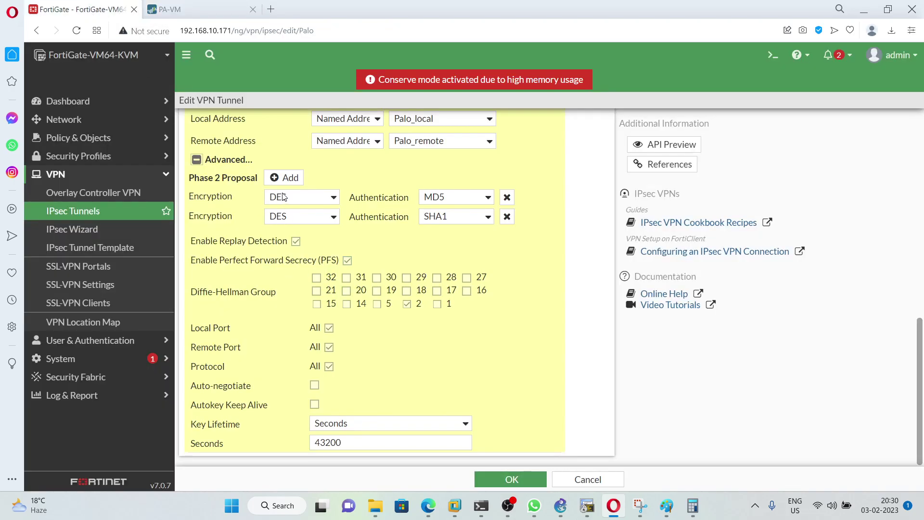
{"action": "left_click", "coordinate": [204, 10]}
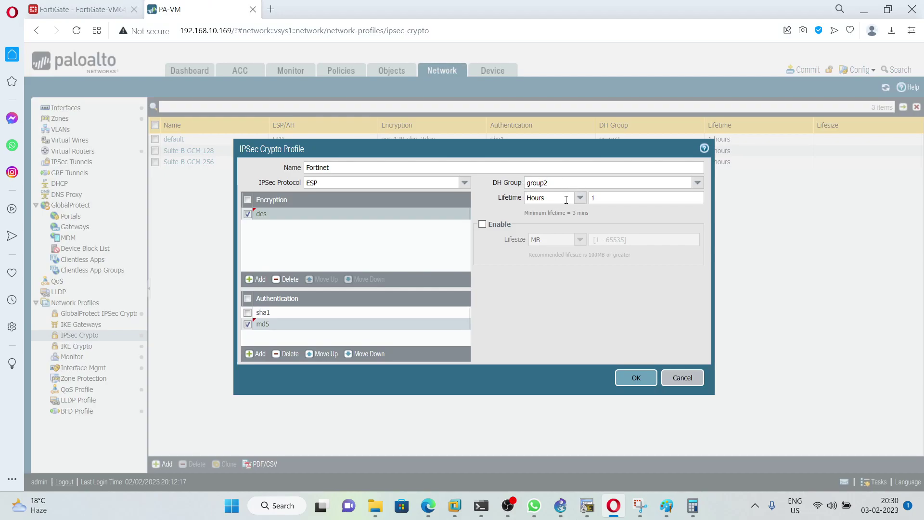
{"action": "left_click", "coordinate": [580, 197]}
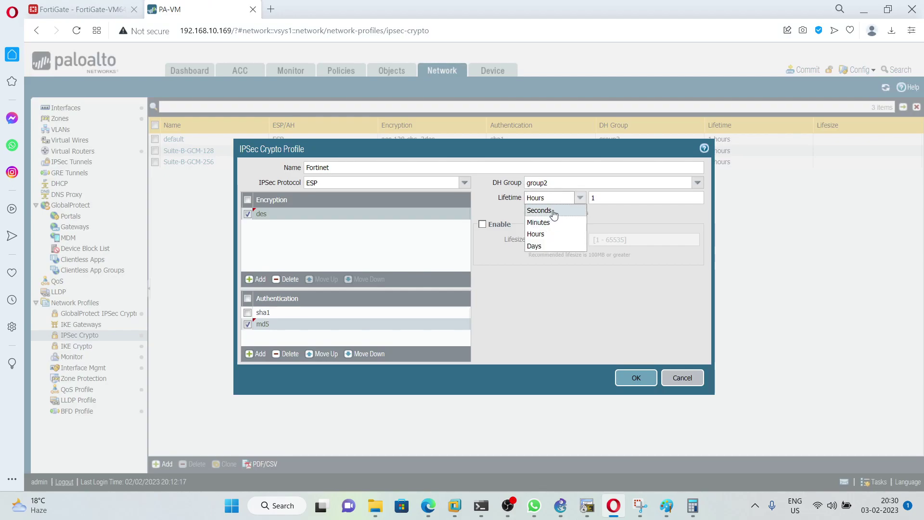
{"action": "left_click", "coordinate": [554, 215]}
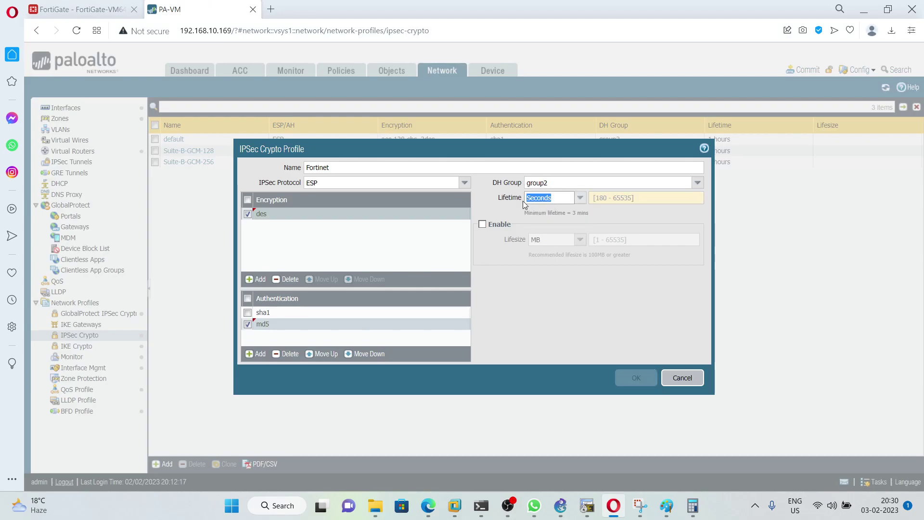
{"action": "left_click", "coordinate": [140, 6]}
{"action": "left_click_drag", "start_coordinate": [350, 448], "coordinate": [311, 442]}
{"action": "key", "text": "ctrl+c"}
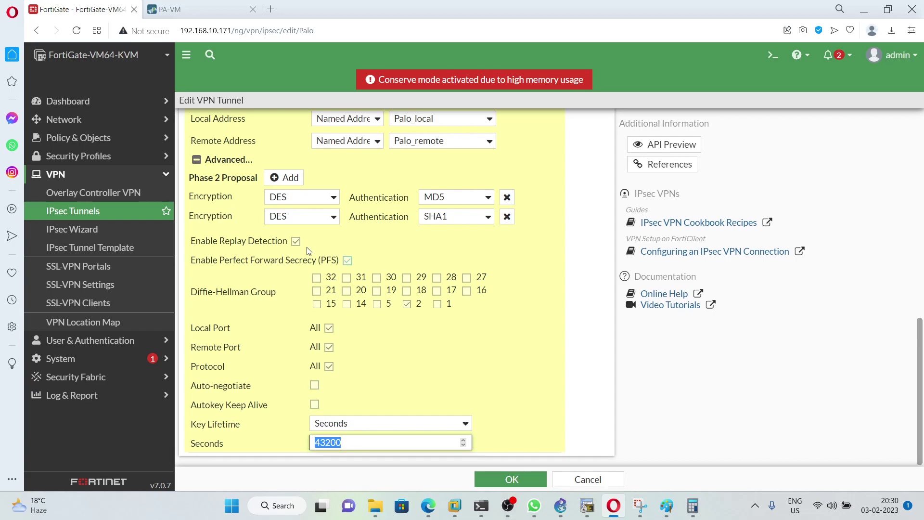
{"action": "left_click", "coordinate": [192, 9]}
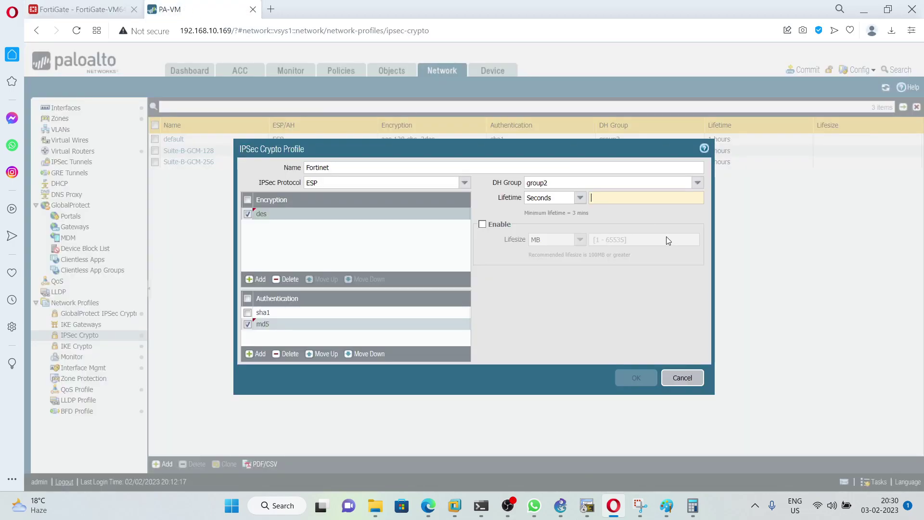
{"action": "left_click", "coordinate": [636, 204]}
{"action": "key", "text": "ctrl+v"}
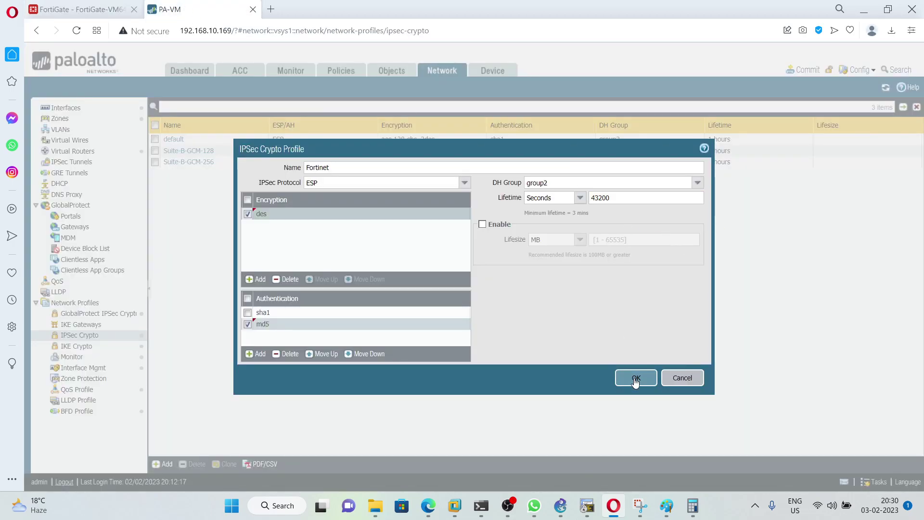
{"action": "left_click", "coordinate": [636, 378]}
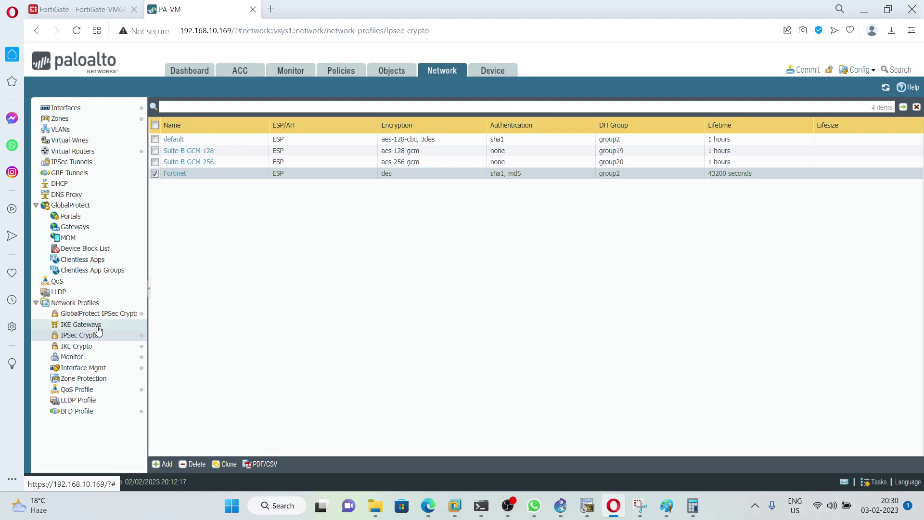
Step: Create IKE gateway Fortinet on ethernet1/1 with local address 192.168.16.2/24
{"action": "left_click", "coordinate": [95, 325]}
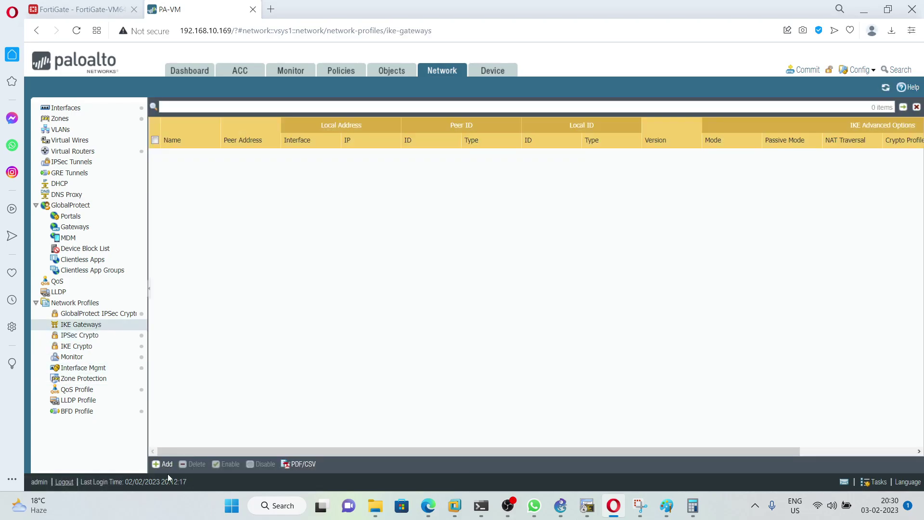
{"action": "left_click", "coordinate": [163, 464]}
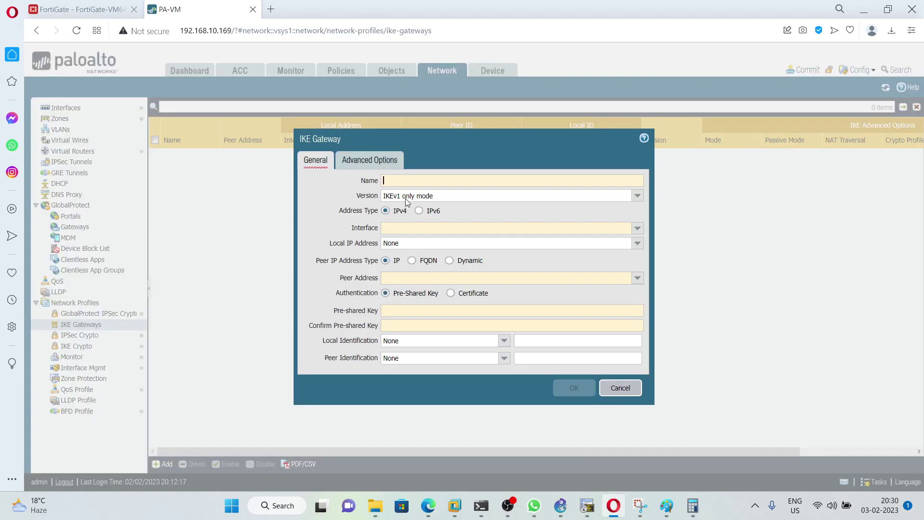
{"action": "type", "text": "Fo"}
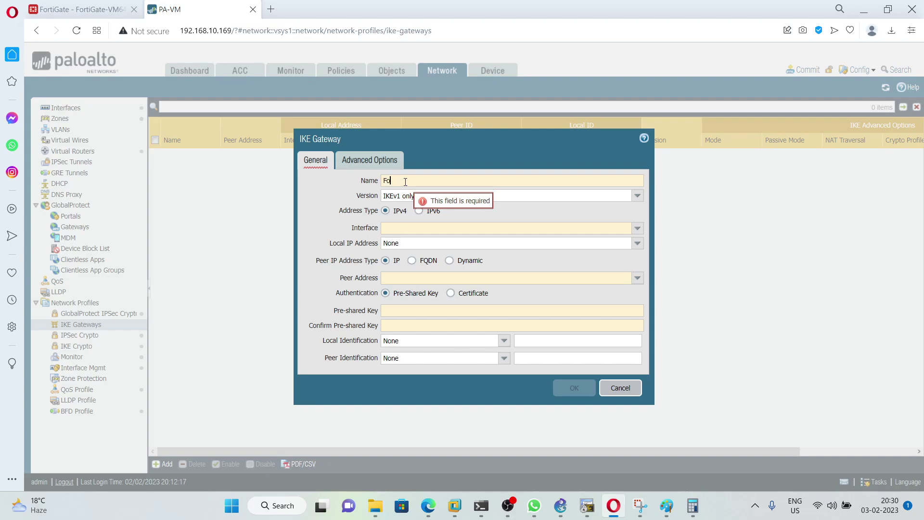
{"action": "type", "text": "rtinet"}
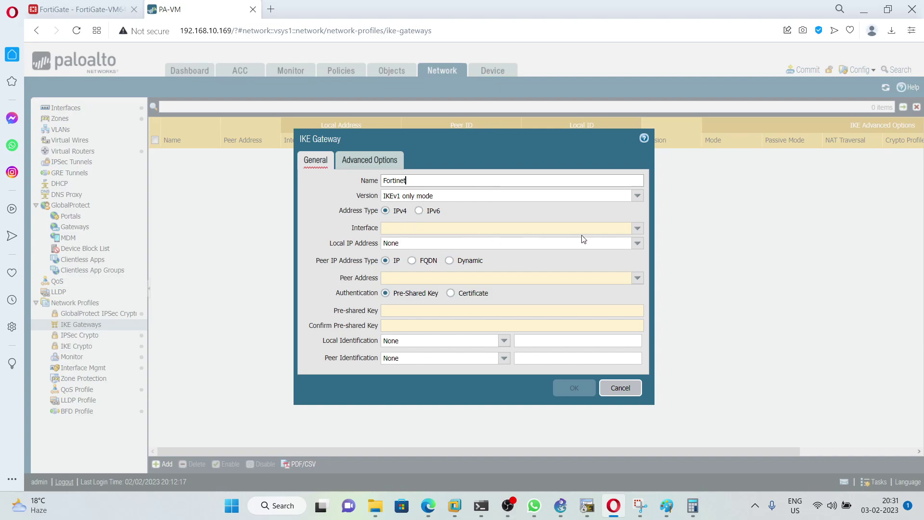
{"action": "left_click", "coordinate": [636, 230]}
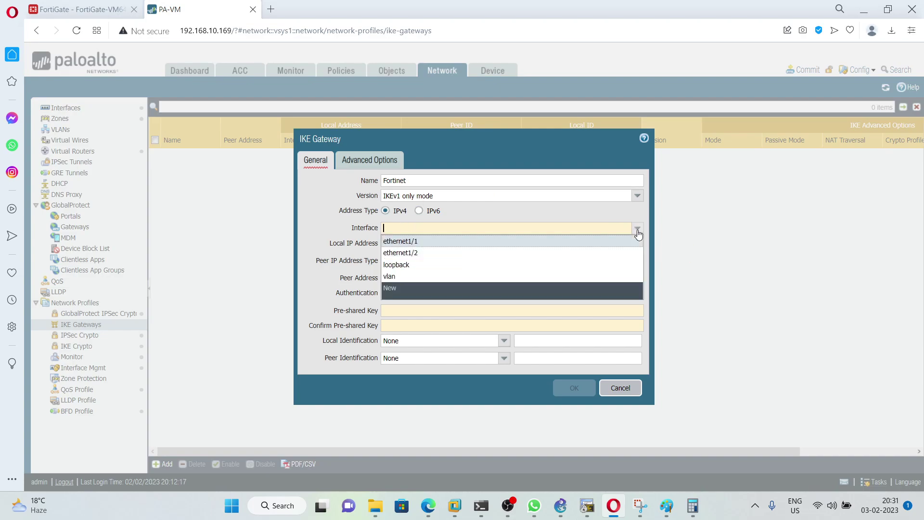
{"action": "left_click", "coordinate": [428, 241]}
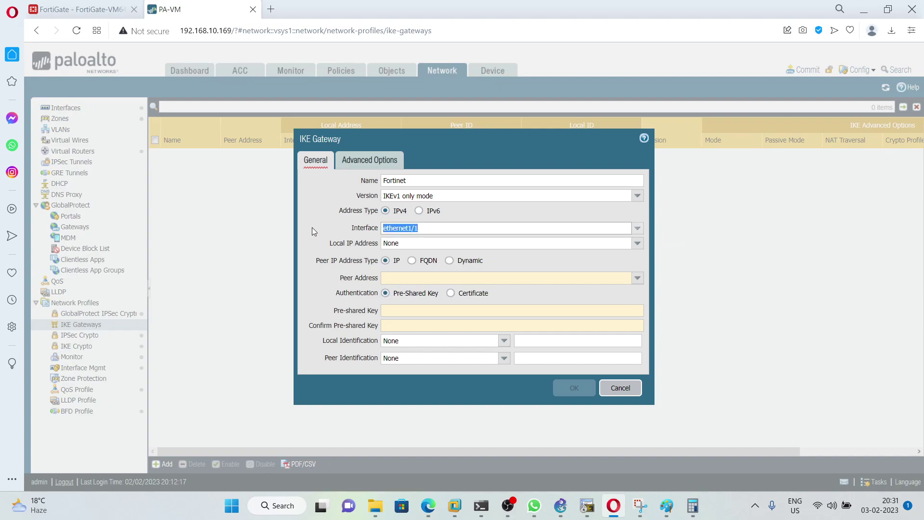
{"action": "left_click", "coordinate": [638, 245]}
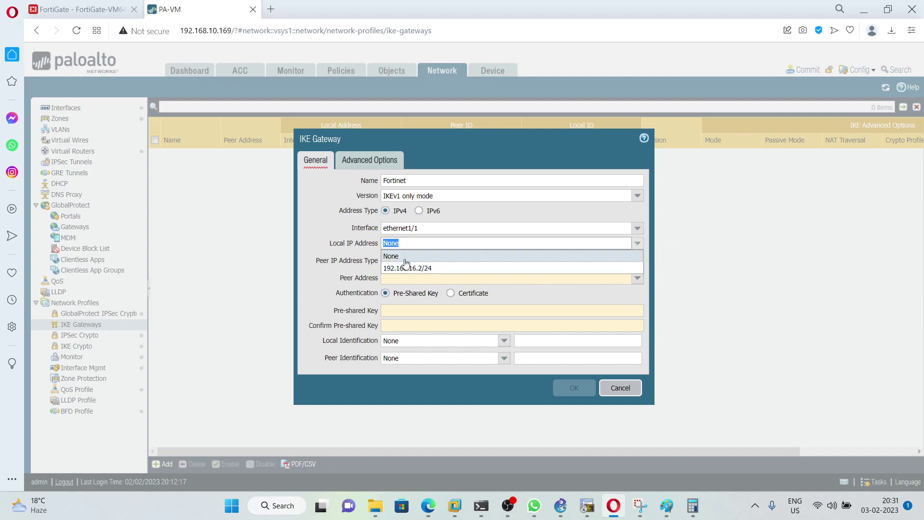
{"action": "left_click", "coordinate": [391, 268]}
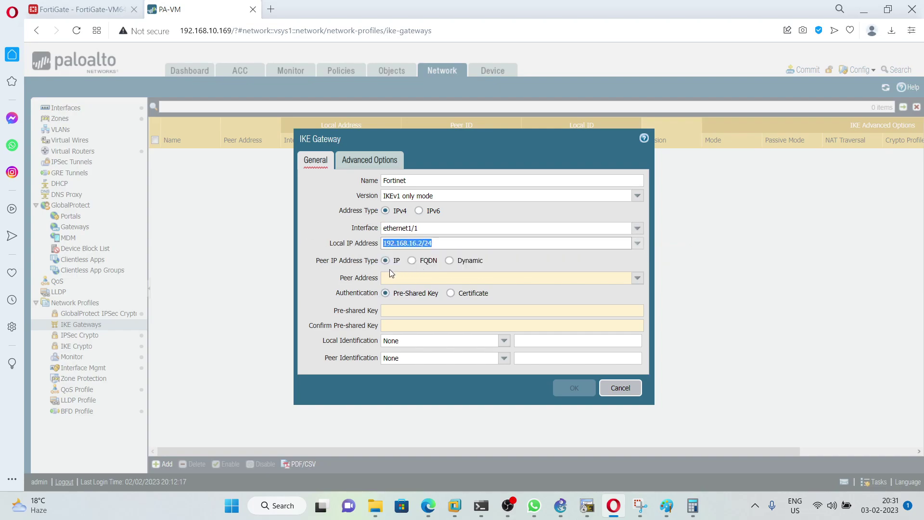
Step: Set peer address 192.168.16.1 and enter the pre-shared key and its confirmation
{"action": "left_click", "coordinate": [414, 277]}
{"action": "type", "text": "1"}
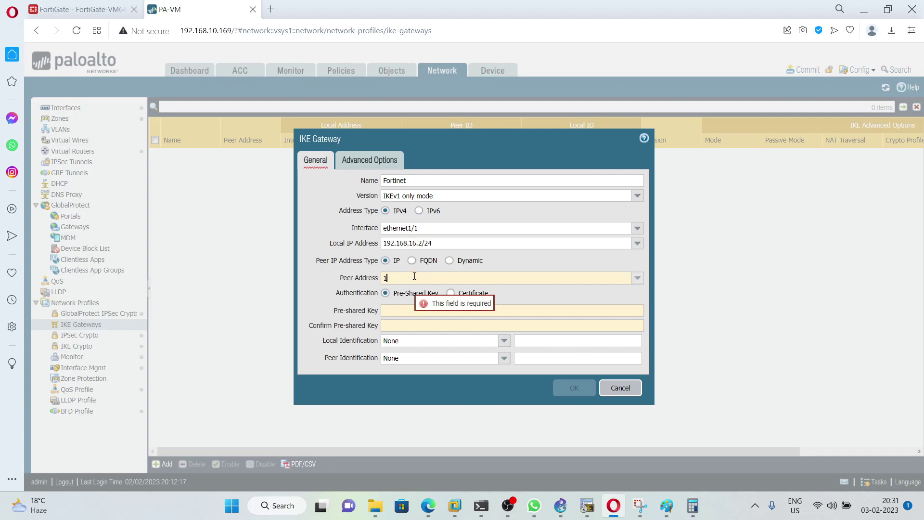
{"action": "type", "text": "92.168.1"}
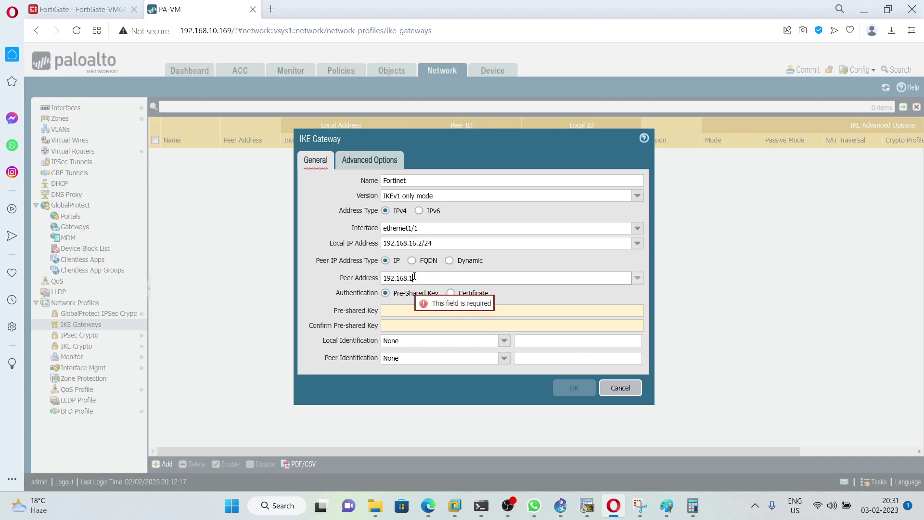
{"action": "type", "text": "6.1"}
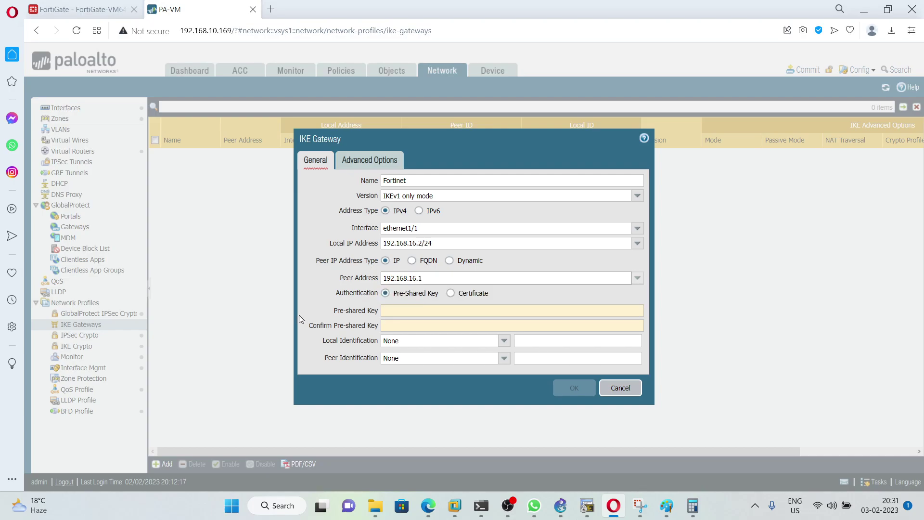
{"action": "left_click", "coordinate": [410, 310]}
{"action": "type", "text": "12345"}
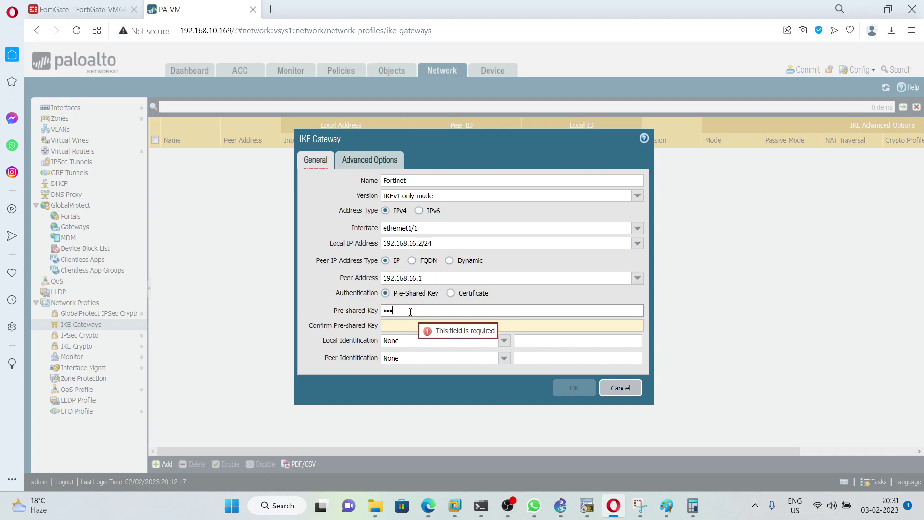
{"action": "type", "text": "678"}
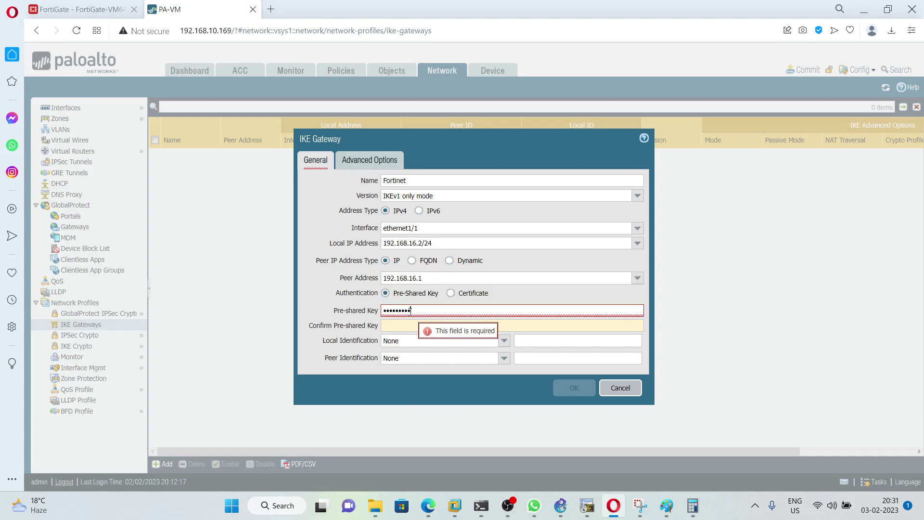
{"action": "key", "text": "Tab"}
{"action": "type", "text": "12345"}
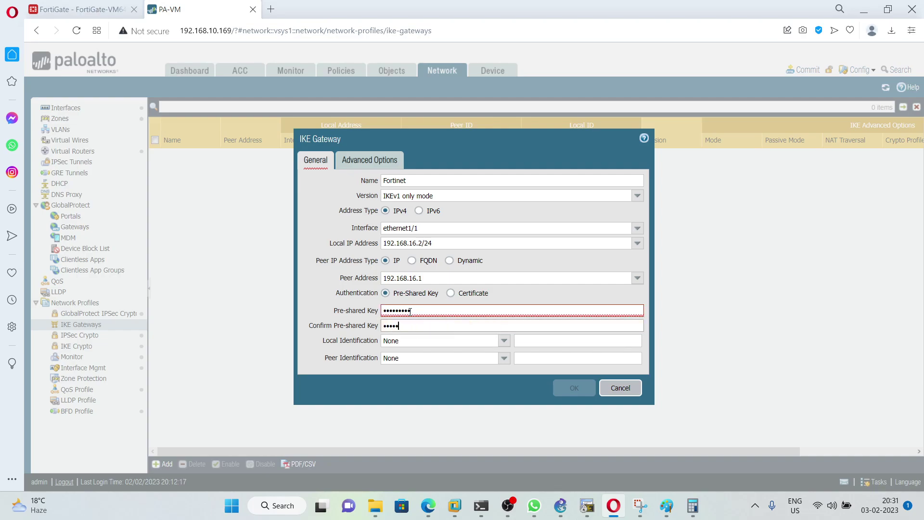
{"action": "type", "text": "6789"}
Step: Use main exchange mode with the Fortinet IKE crypto profile and save the gateway
{"action": "left_click", "coordinate": [365, 162]}
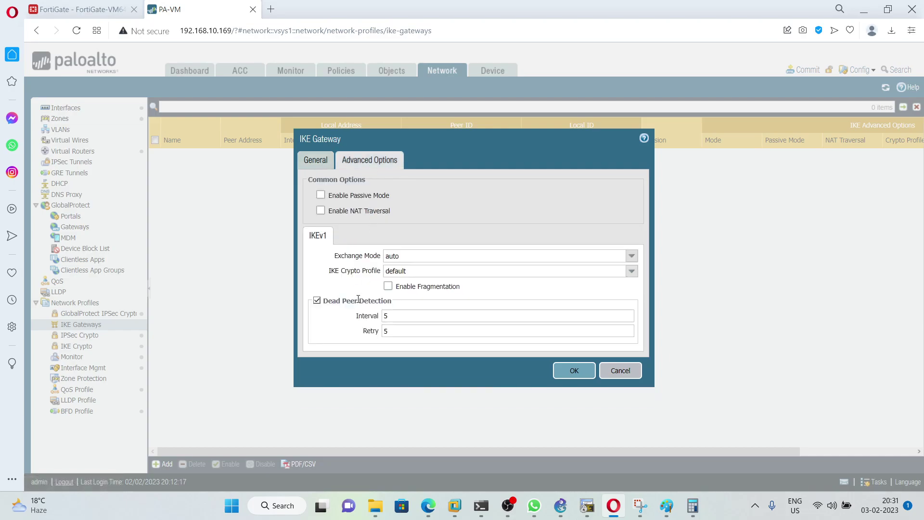
{"action": "left_click", "coordinate": [631, 256]}
{"action": "left_click", "coordinate": [427, 283]}
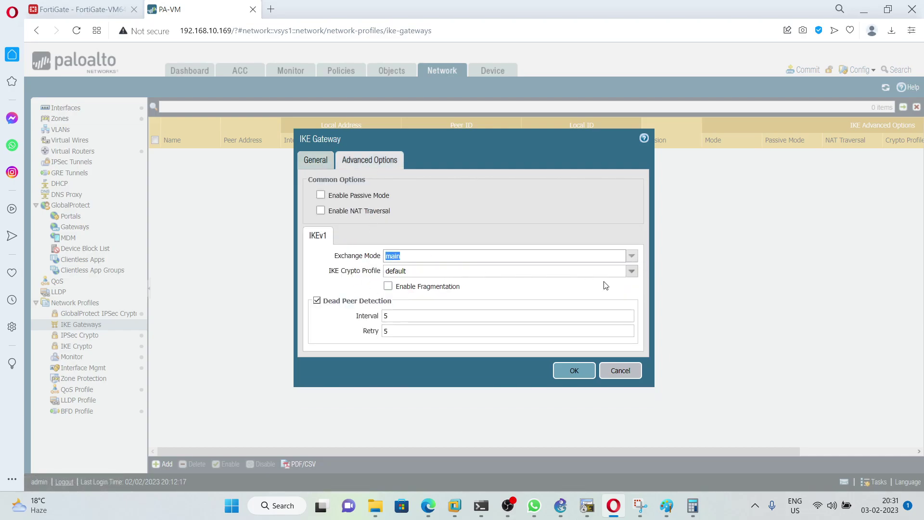
{"action": "left_click", "coordinate": [632, 272]}
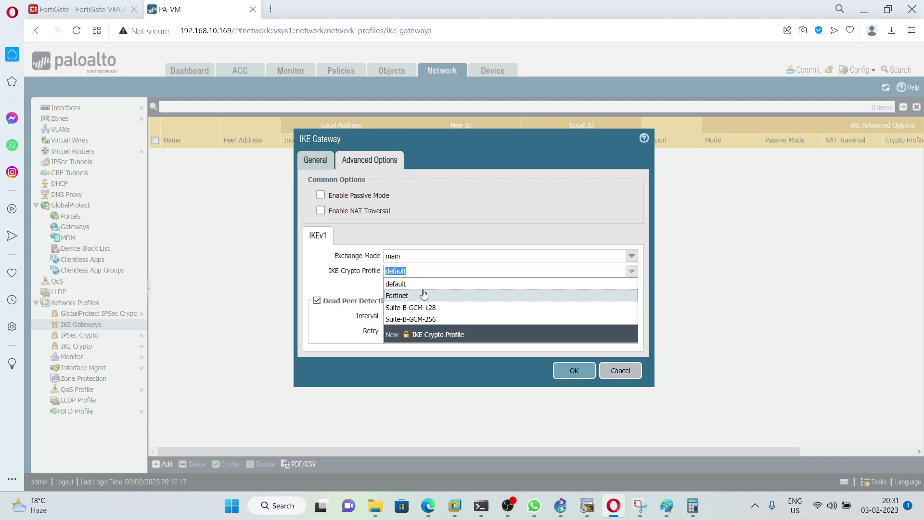
{"action": "left_click", "coordinate": [414, 295]}
{"action": "left_click", "coordinate": [572, 370]}
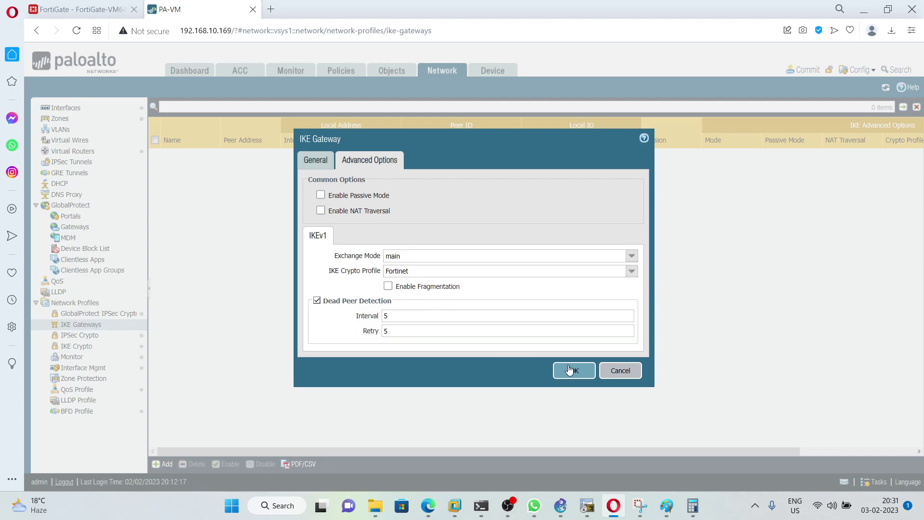
{"action": "left_click", "coordinate": [86, 164]}
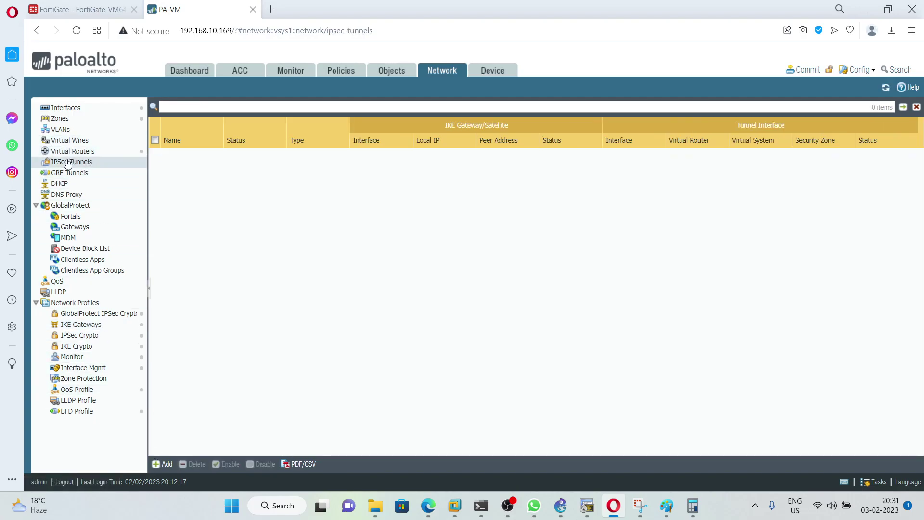
Step: Define IPsec tunnel Fortinet on tunnel.1 with the Fortinet IKE gateway and IPsec crypto profile
{"action": "left_click", "coordinate": [163, 464]}
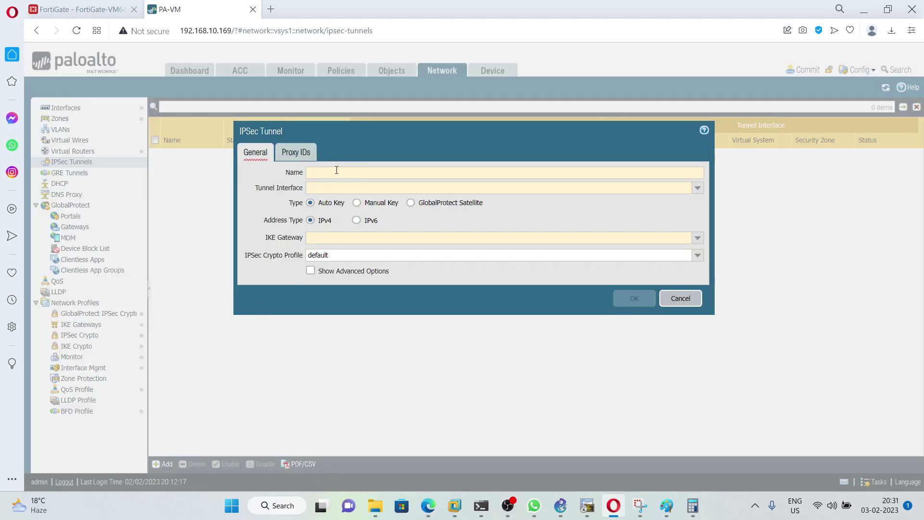
{"action": "type", "text": "Fortinet"}
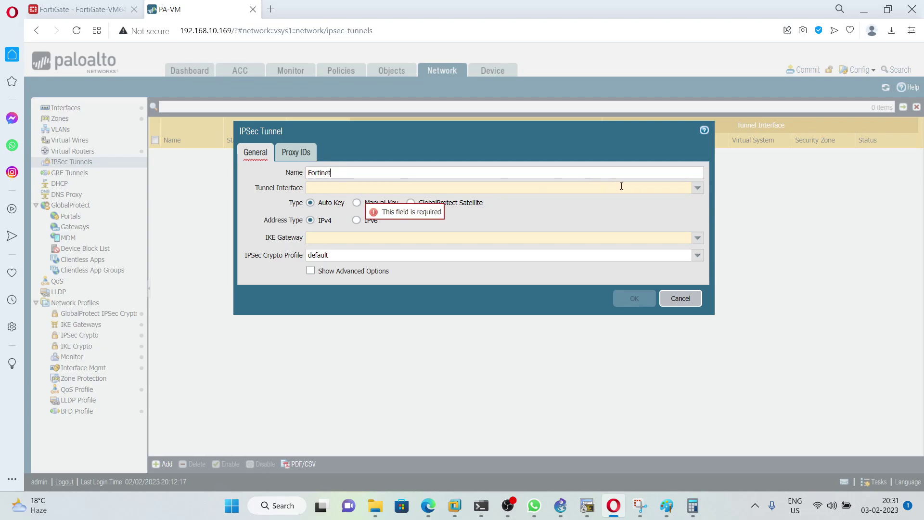
{"action": "left_click", "coordinate": [697, 188]}
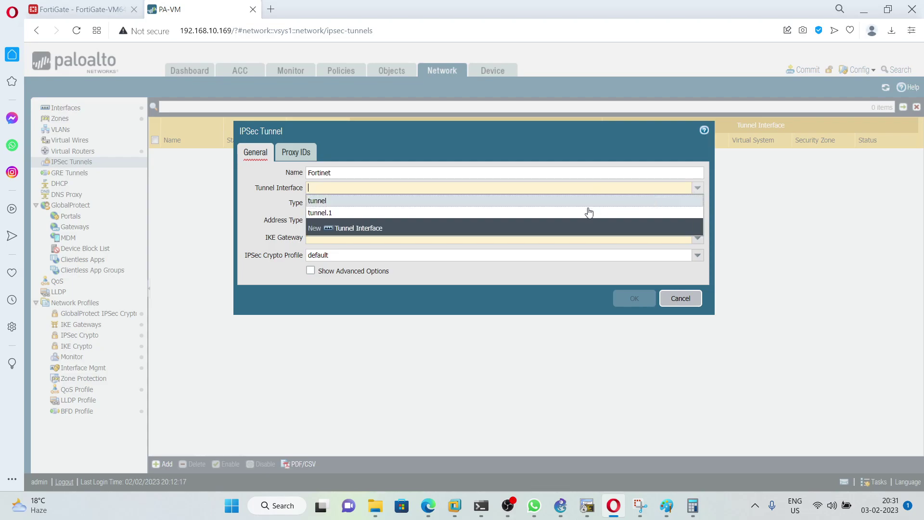
{"action": "left_click", "coordinate": [381, 214]}
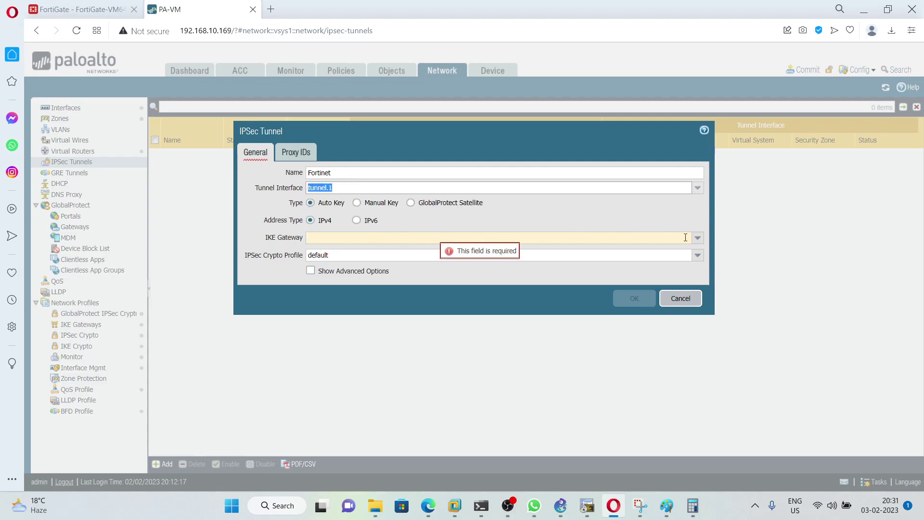
{"action": "left_click", "coordinate": [697, 238]}
{"action": "left_click", "coordinate": [319, 252]}
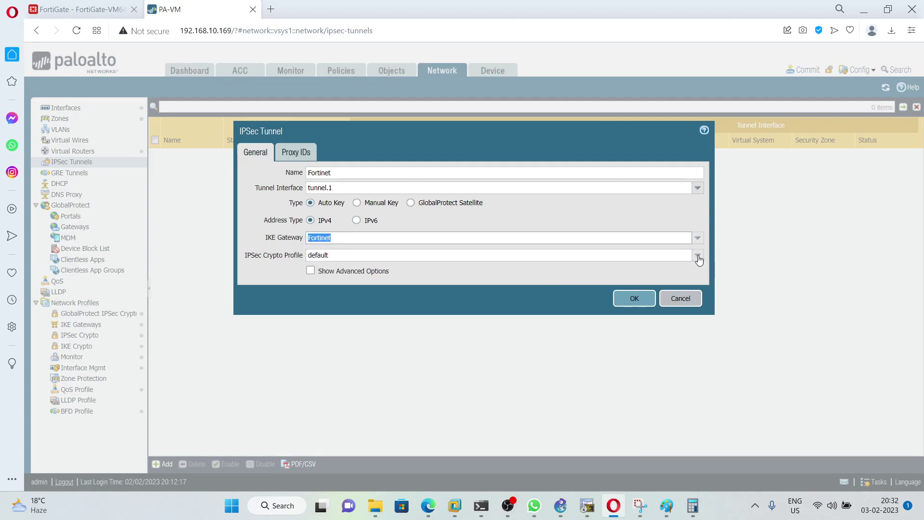
{"action": "left_click", "coordinate": [698, 255]}
{"action": "left_click", "coordinate": [332, 278]}
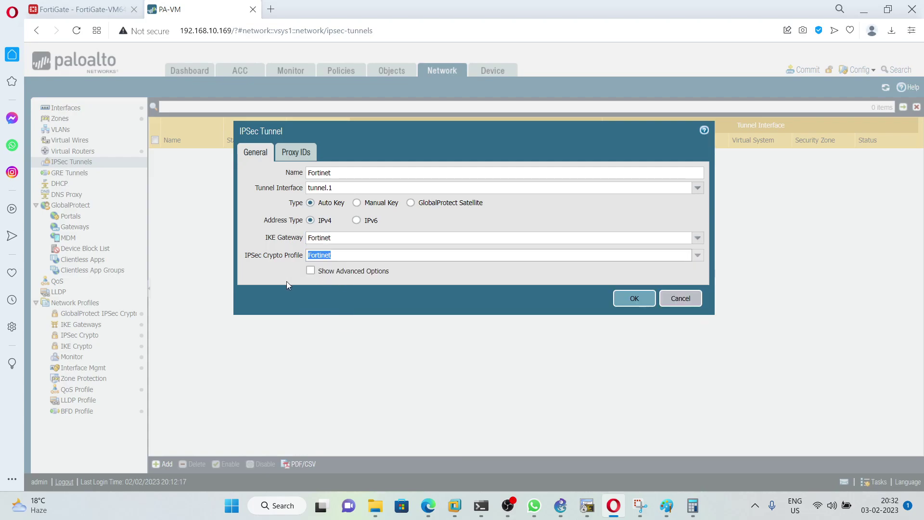
Step: Add proxy ID Fortinet from local 192.168.20.0/24 to remote 192.168.30.0/24 and save the tunnel
{"action": "left_click", "coordinate": [297, 153]}
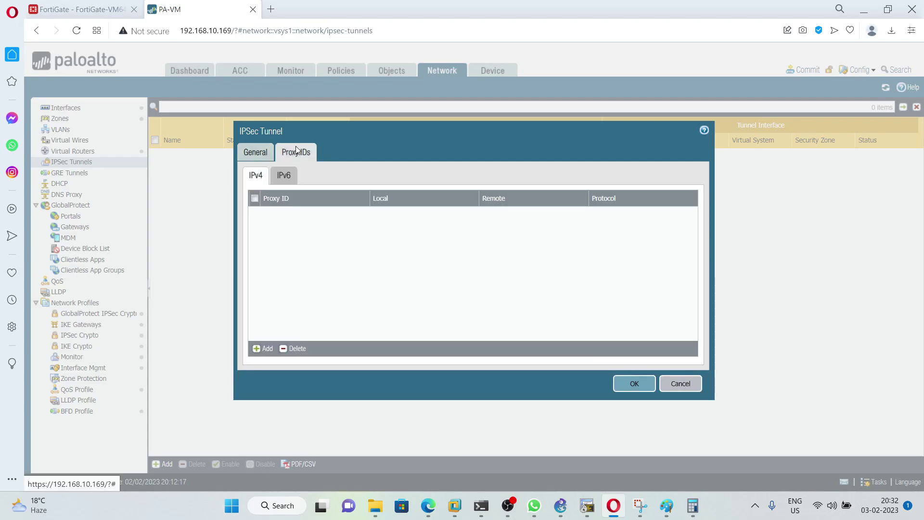
{"action": "left_click", "coordinate": [266, 350]}
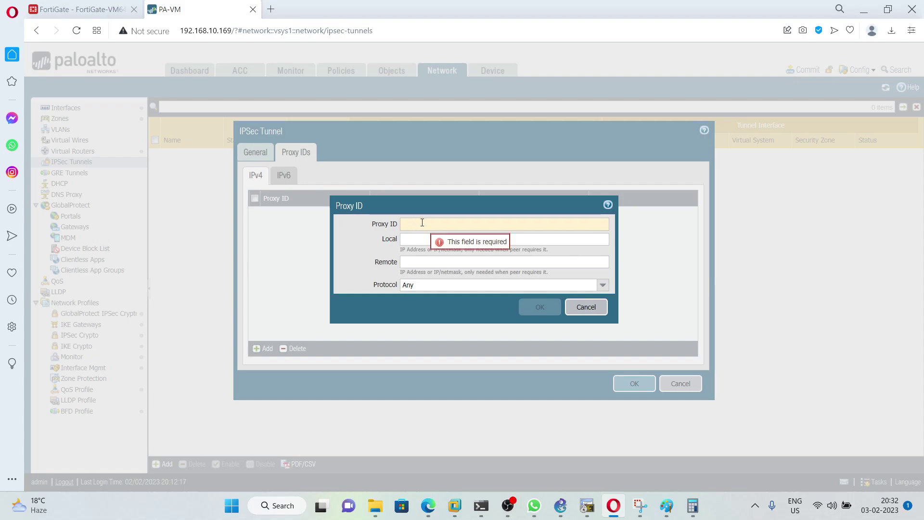
{"action": "type", "text": "Fort"}
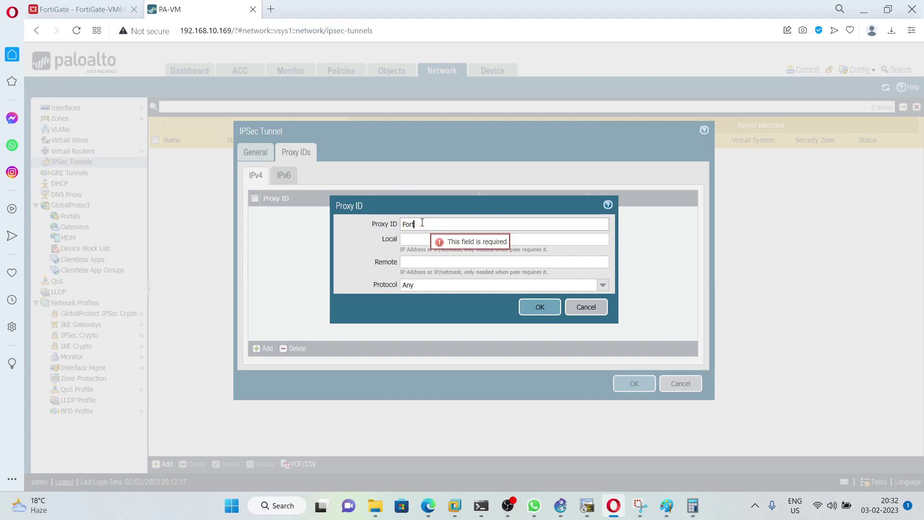
{"action": "type", "text": "inet"}
{"action": "left_click", "coordinate": [465, 240]}
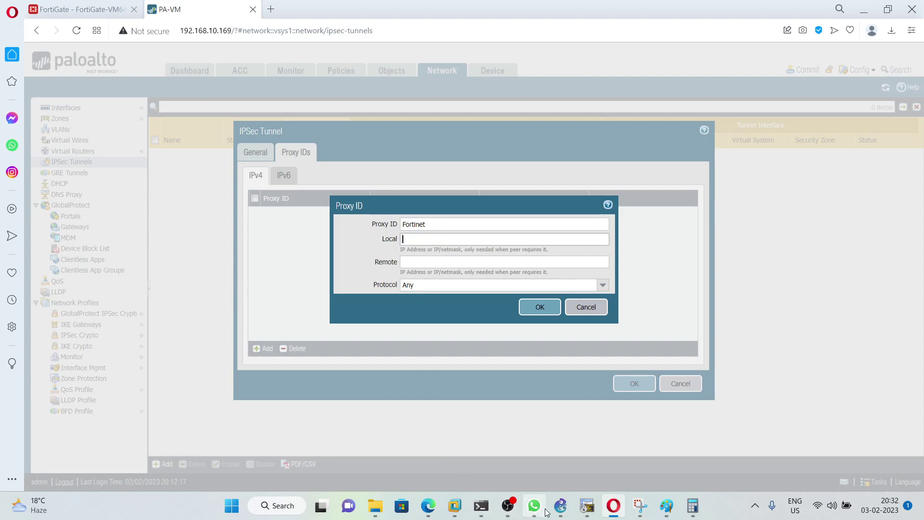
{"action": "left_click", "coordinate": [560, 506]}
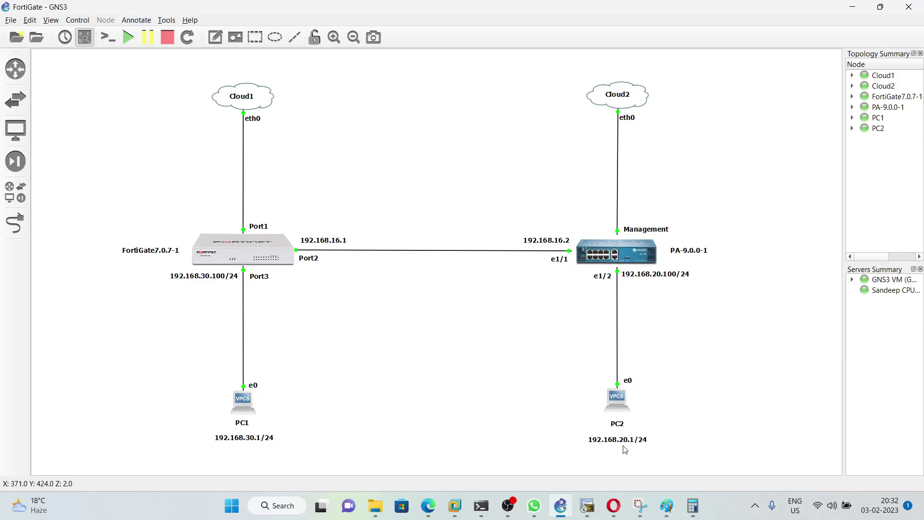
{"action": "left_click", "coordinate": [614, 506]}
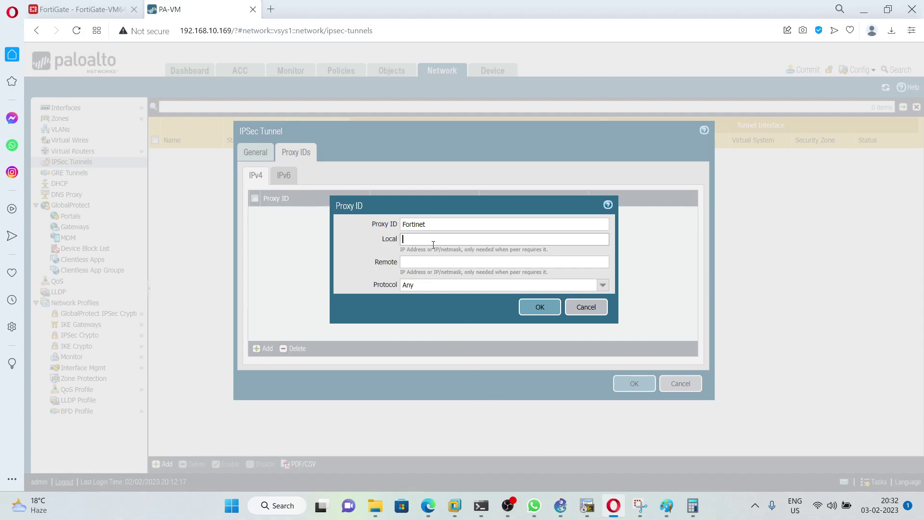
{"action": "type", "text": "192"}
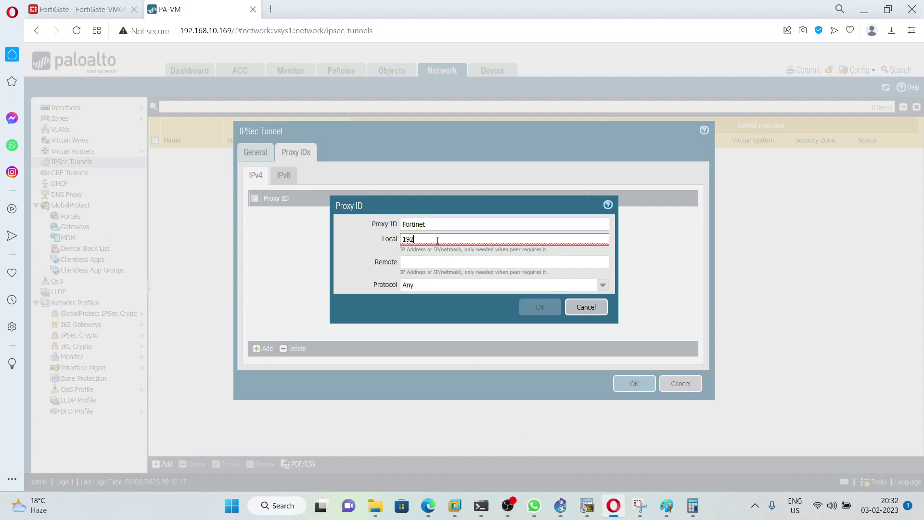
{"action": "type", "text": ".168.20.1"}
{"action": "type", "text": "/24"}
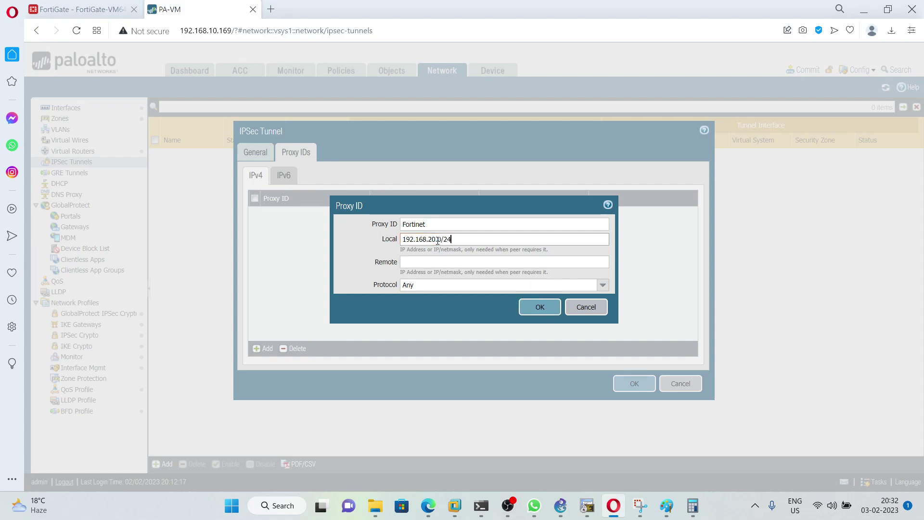
{"action": "left_click", "coordinate": [434, 264]}
{"action": "type", "text": "1"}
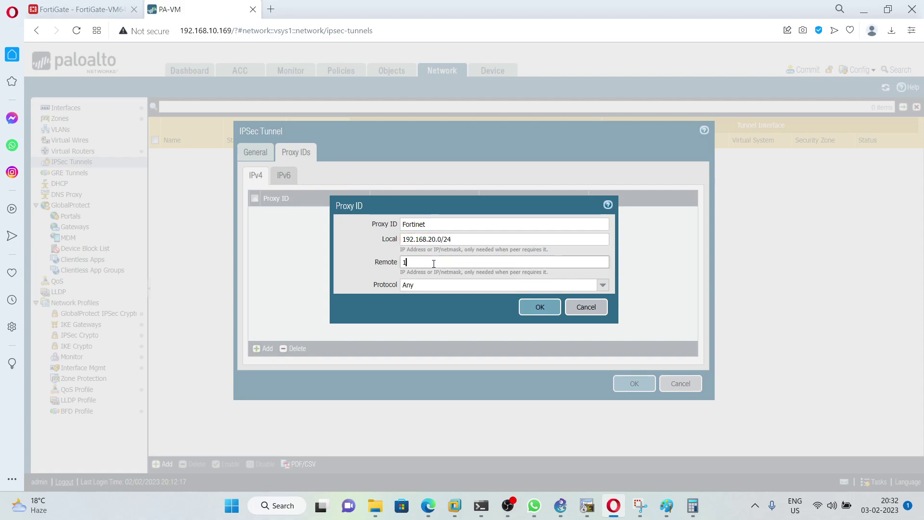
{"action": "type", "text": "92.168"}
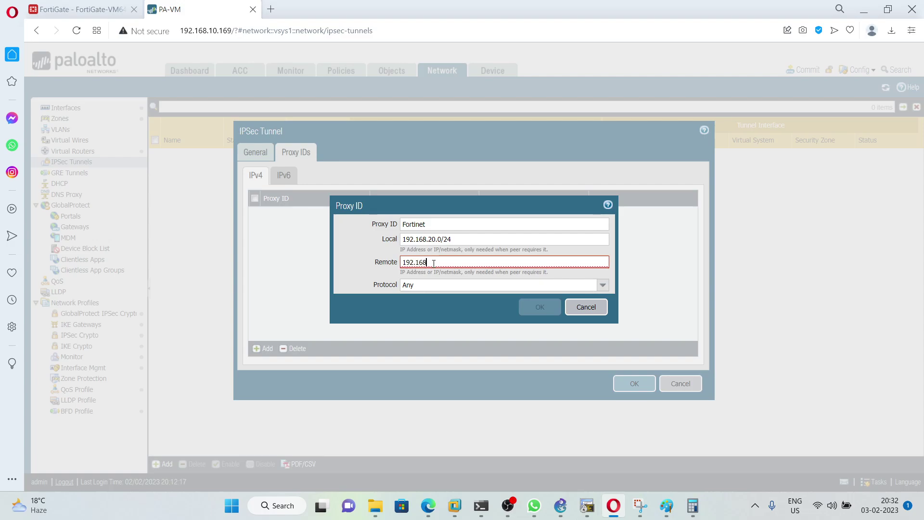
{"action": "type", "text": ".30.0/24"}
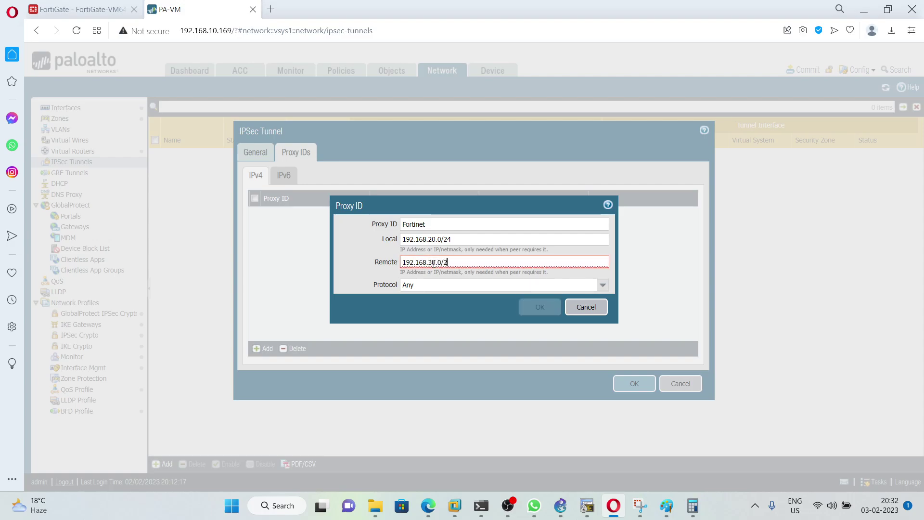
{"action": "left_click", "coordinate": [541, 306]}
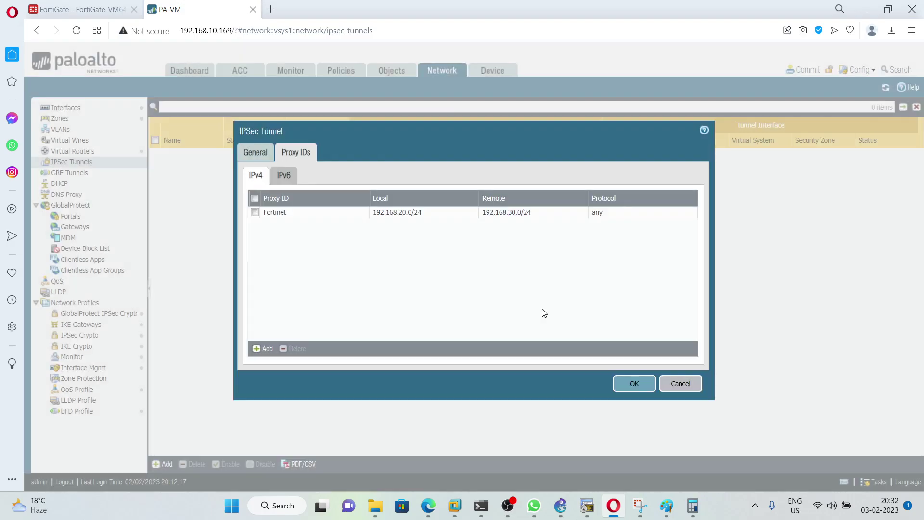
{"action": "left_click", "coordinate": [633, 383]}
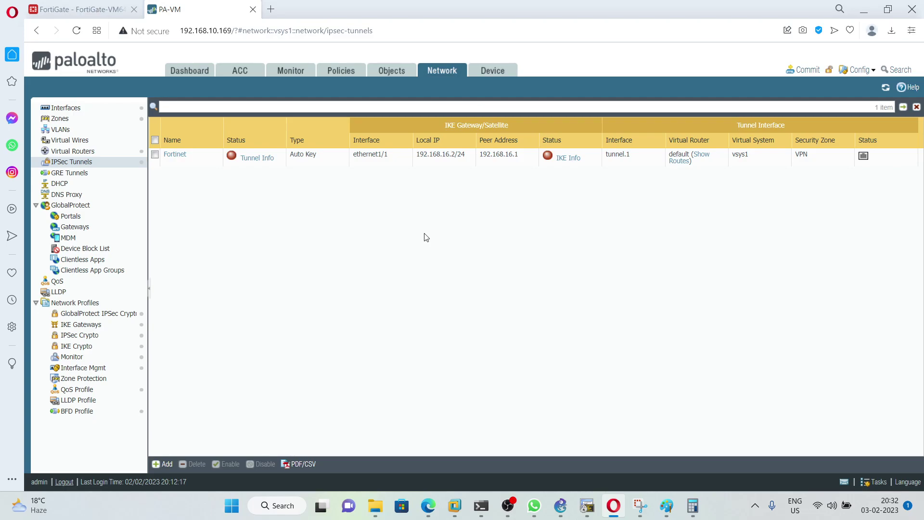
Step: Begin a new IPv4 static route in the default virtual router
{"action": "left_click", "coordinate": [73, 151]}
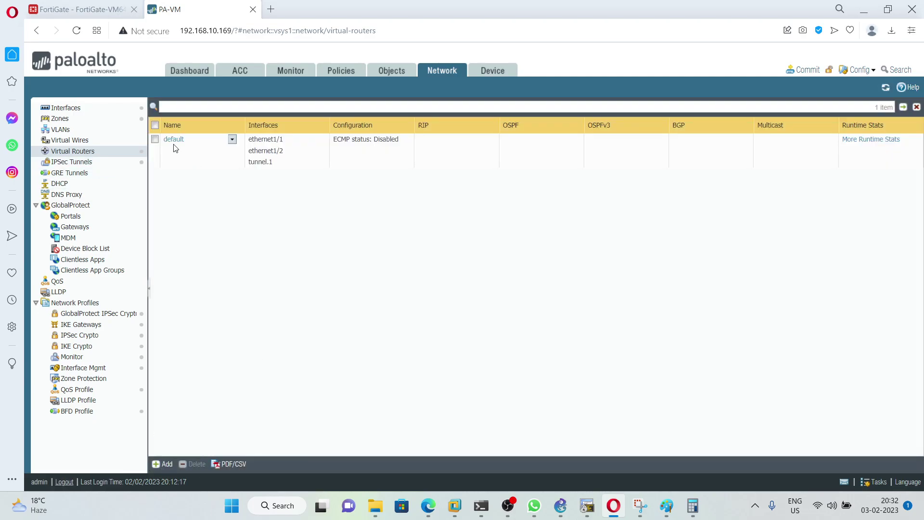
{"action": "left_click", "coordinate": [174, 141]}
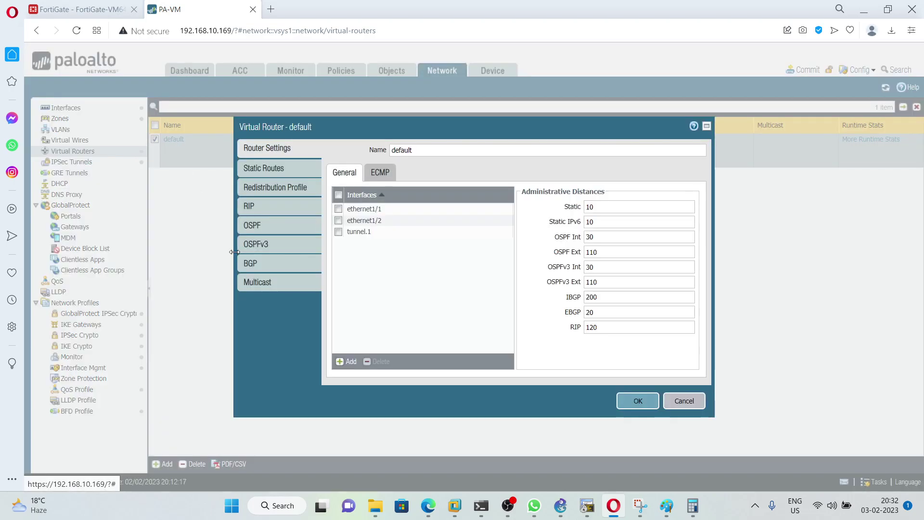
{"action": "left_click", "coordinate": [264, 169]}
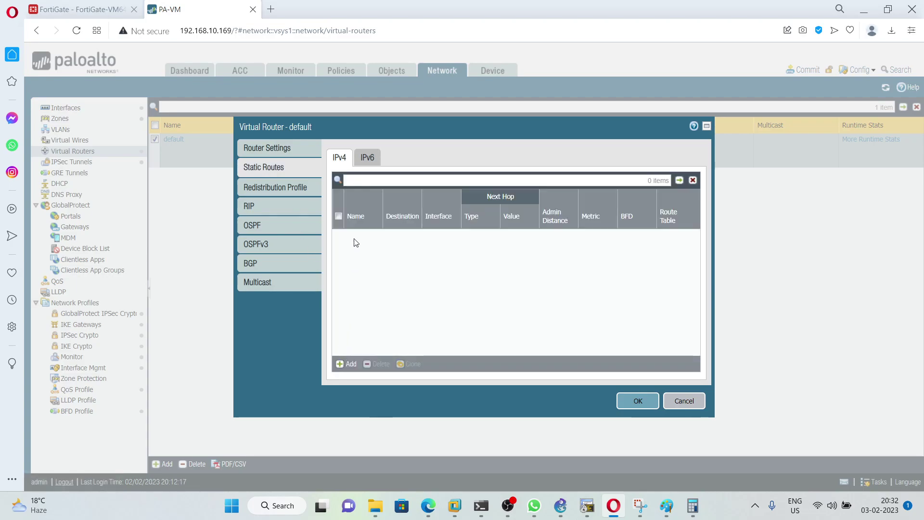
{"action": "left_click", "coordinate": [347, 364]}
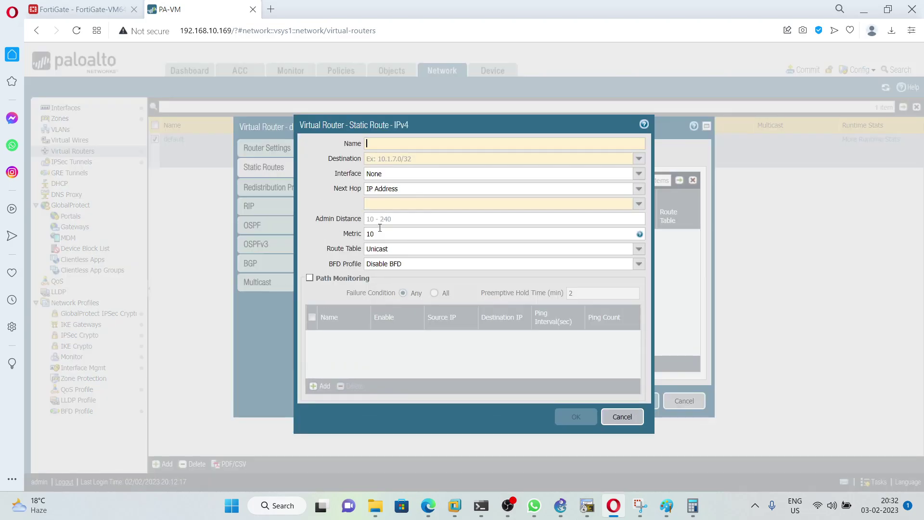
Step: Name the route Fortinet, route it via tunnel.1, with destination 192.168.20.0/24
{"action": "left_click", "coordinate": [384, 146]}
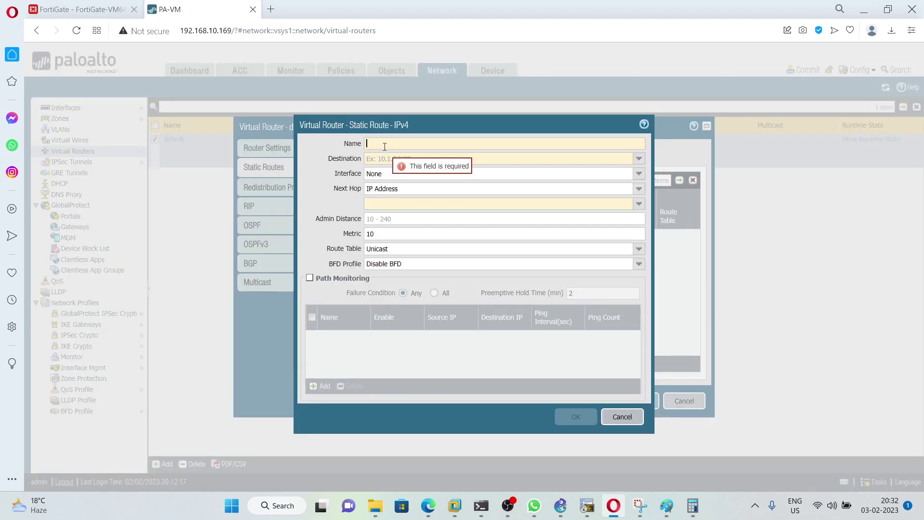
{"action": "type", "text": "Fortinet"}
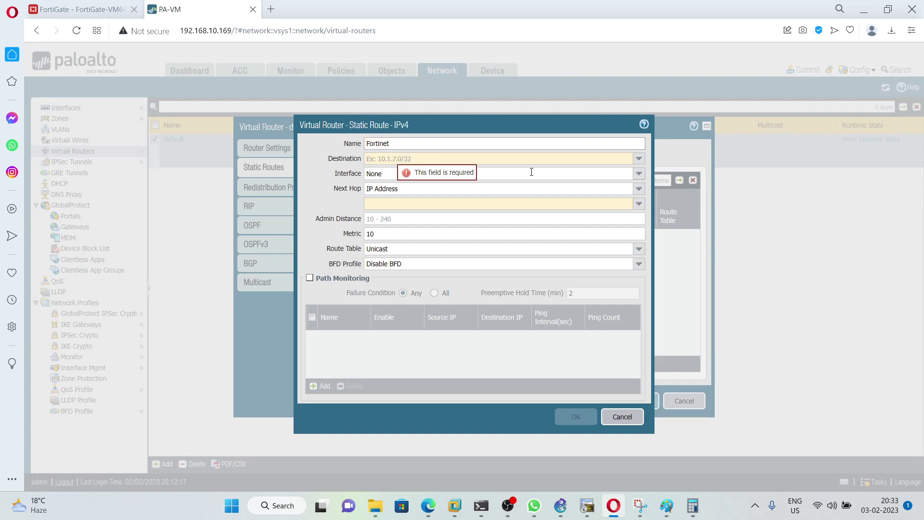
{"action": "left_click", "coordinate": [638, 174]}
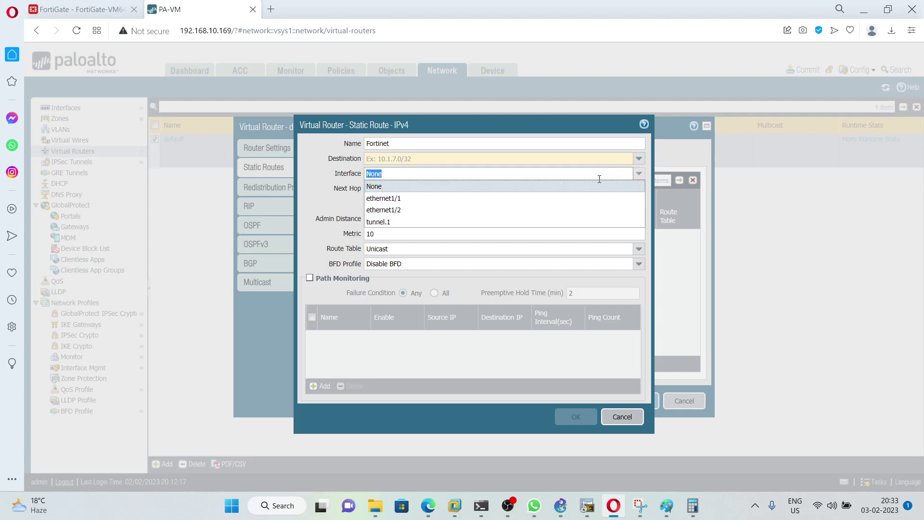
{"action": "left_click", "coordinate": [390, 222]}
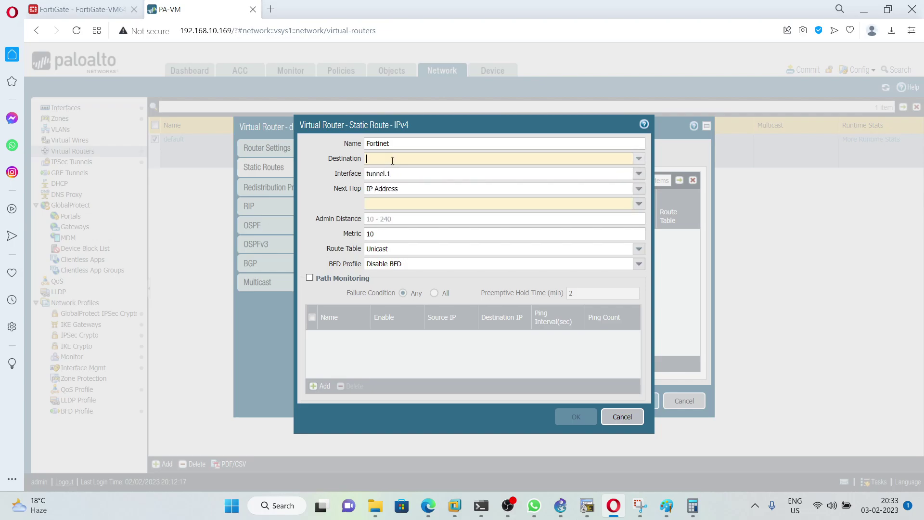
{"action": "left_click", "coordinate": [392, 161]}
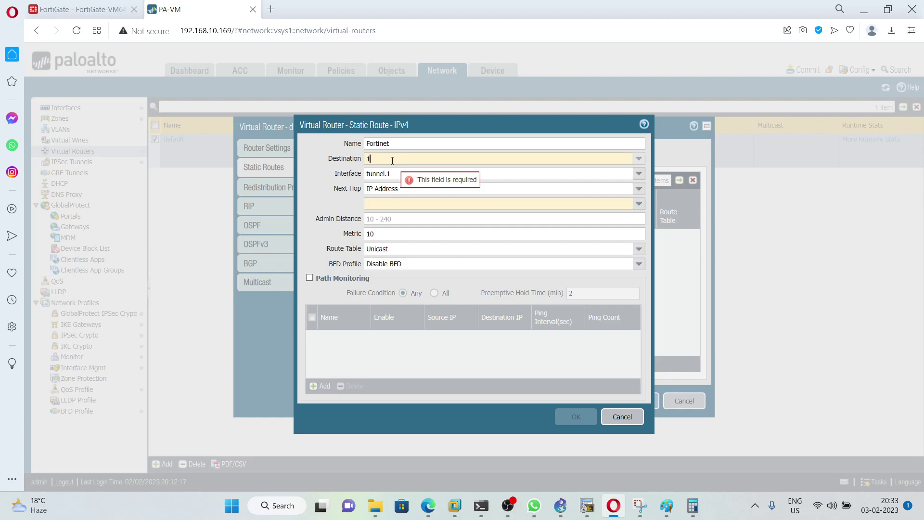
{"action": "type", "text": "192.168"}
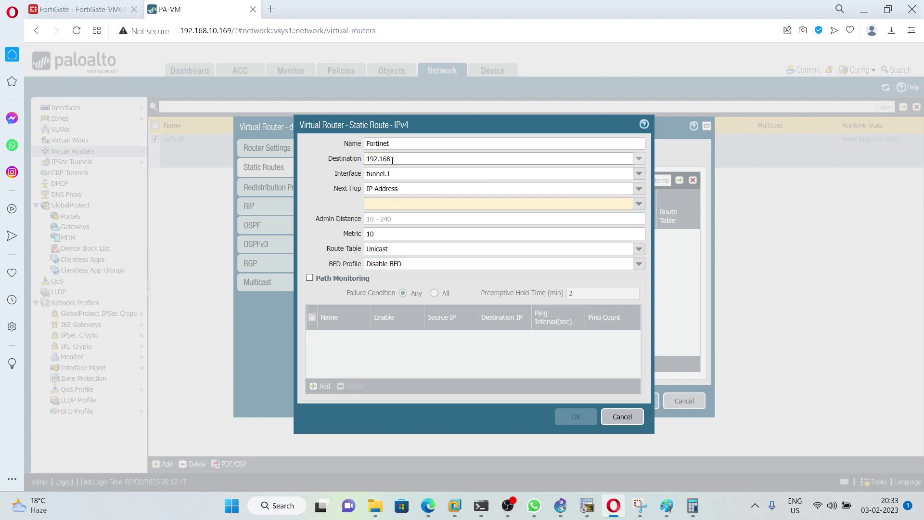
{"action": "type", "text": ".20.0/24"}
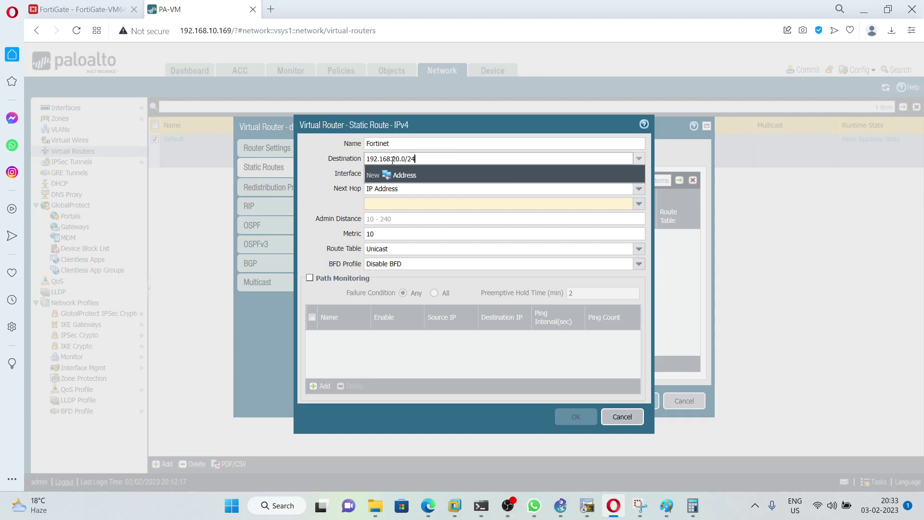
{"action": "left_click", "coordinate": [319, 182]}
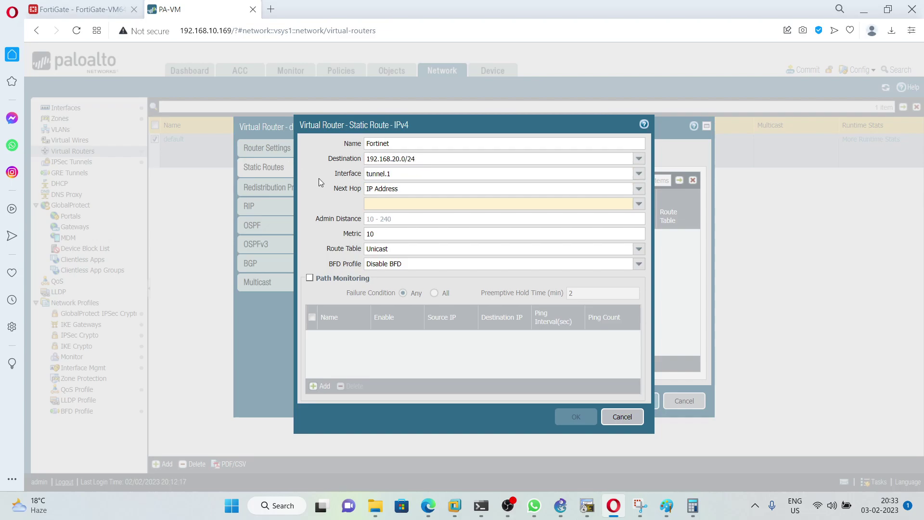
Step: Set next hop 192.168.16.2, then save the route and the virtual router
{"action": "left_click", "coordinate": [406, 204]}
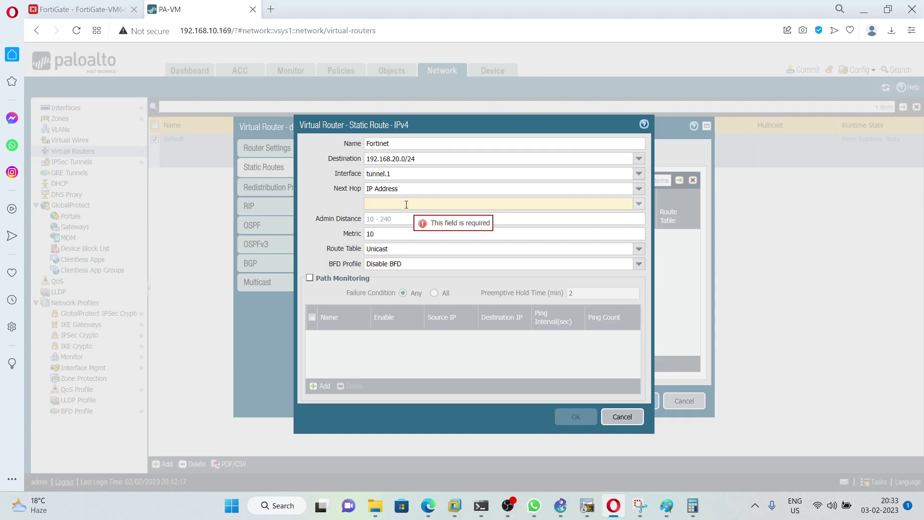
{"action": "left_click", "coordinate": [561, 505]}
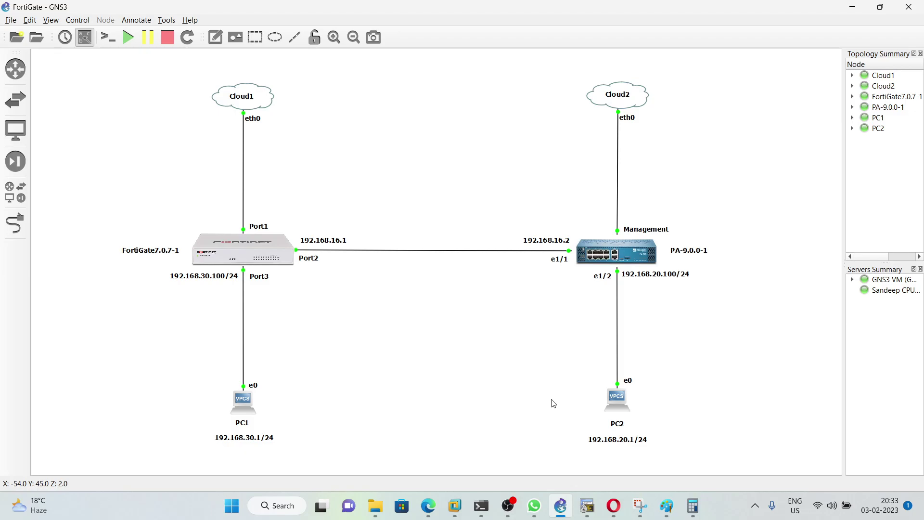
{"action": "left_click", "coordinate": [614, 506]}
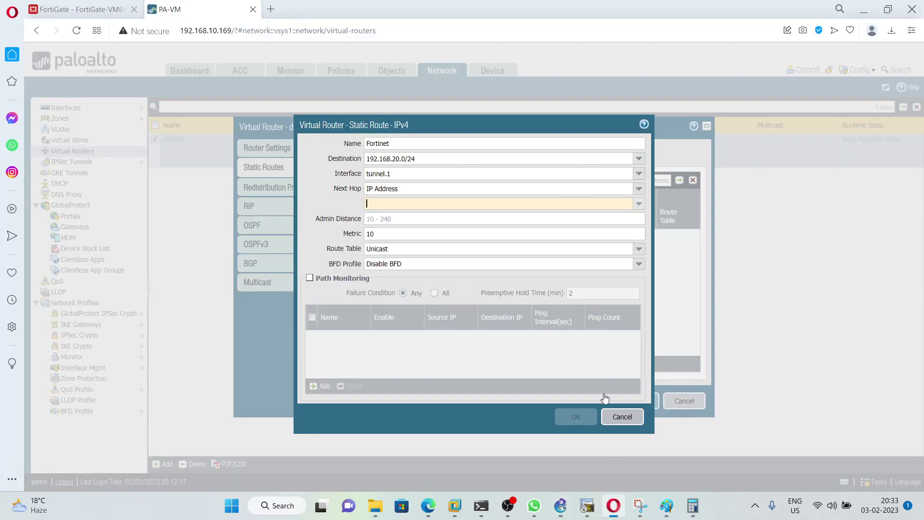
{"action": "left_click", "coordinate": [421, 204]}
{"action": "type", "text": "192.168"}
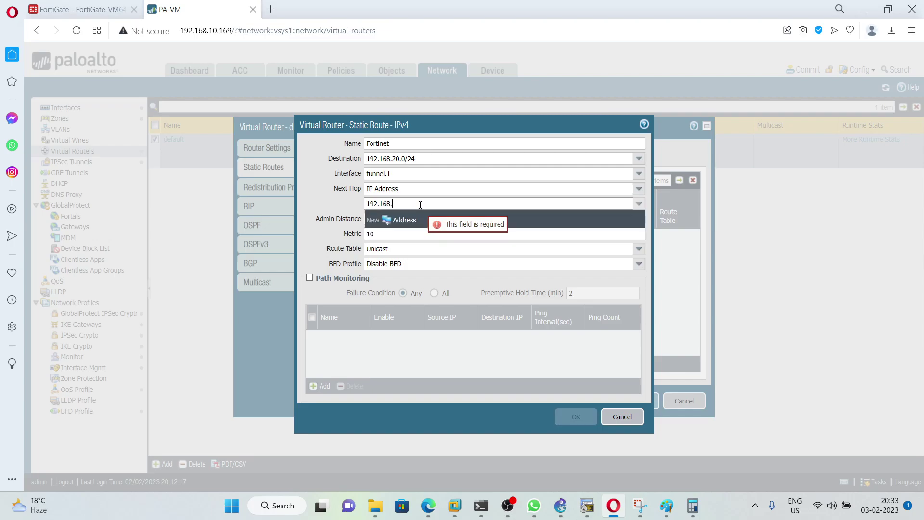
{"action": "type", "text": ".16.2"}
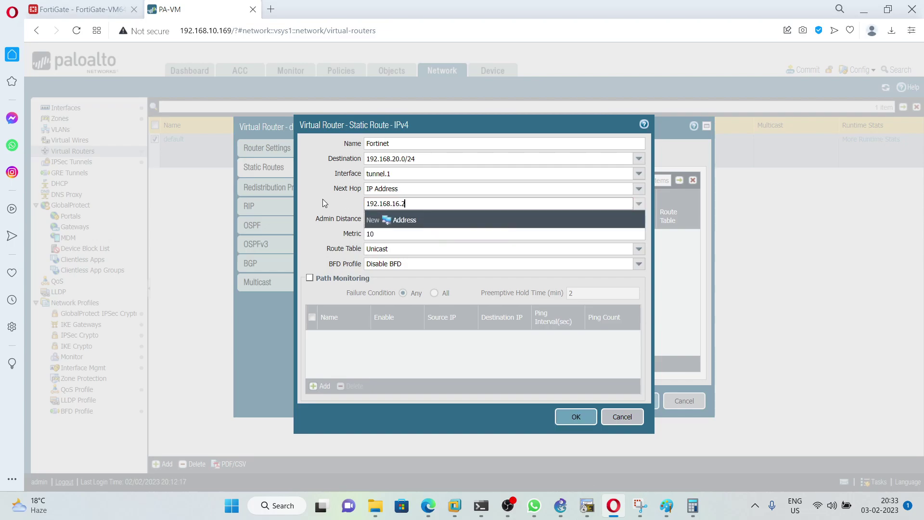
{"action": "left_click", "coordinate": [323, 198]}
{"action": "left_click", "coordinate": [576, 417]}
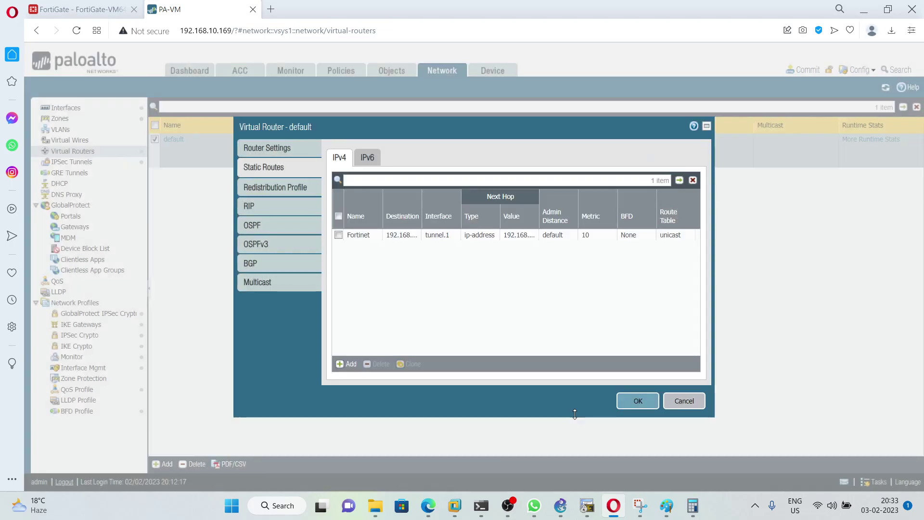
{"action": "left_click", "coordinate": [636, 400]}
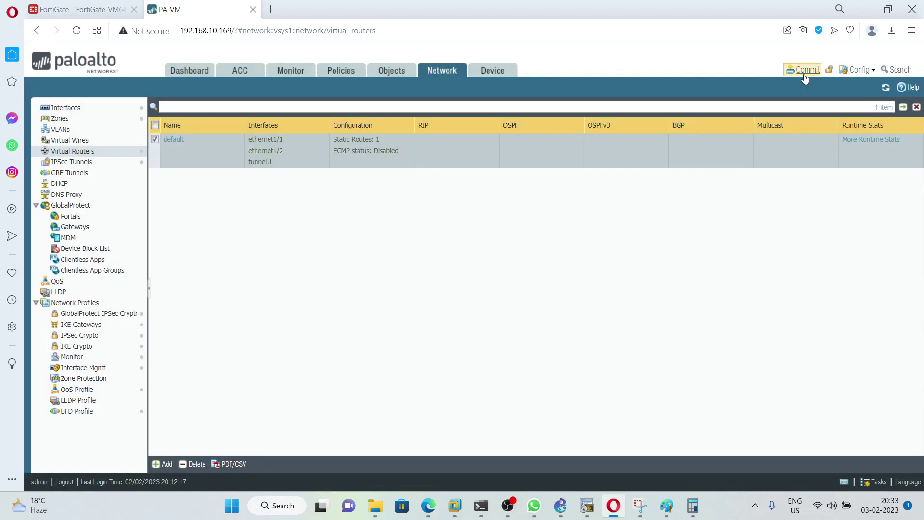
Step: Commit the configuration, close the successful result, and view the IPSec Tunnels list
{"action": "left_click", "coordinate": [804, 72]}
{"action": "left_click", "coordinate": [584, 405]}
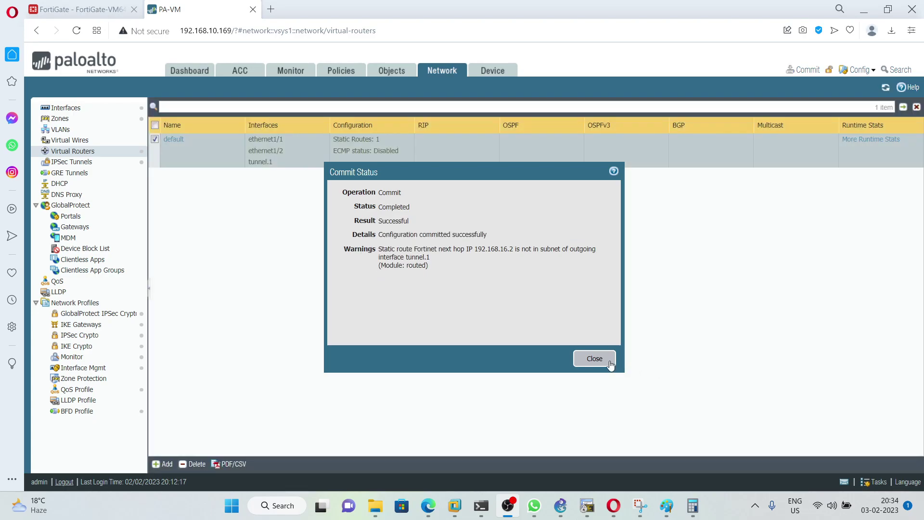
{"action": "left_click", "coordinate": [609, 362]}
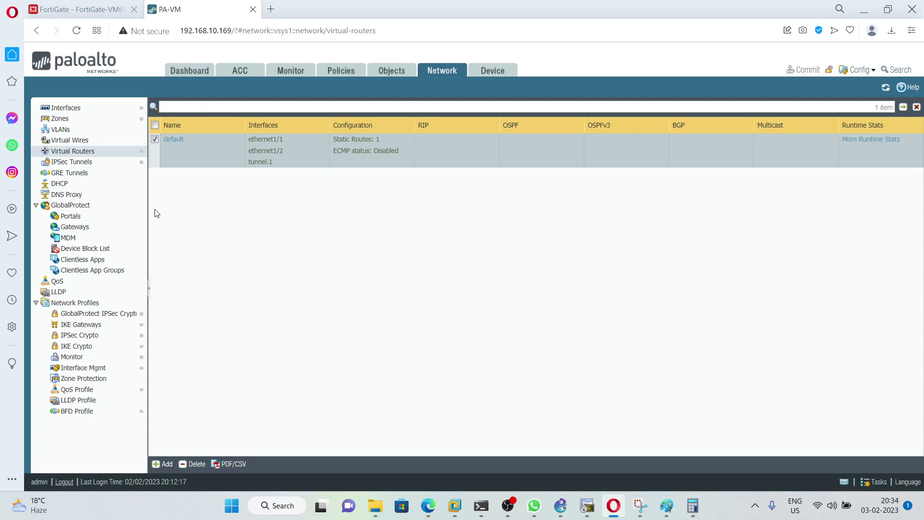
{"action": "left_click", "coordinate": [97, 164]}
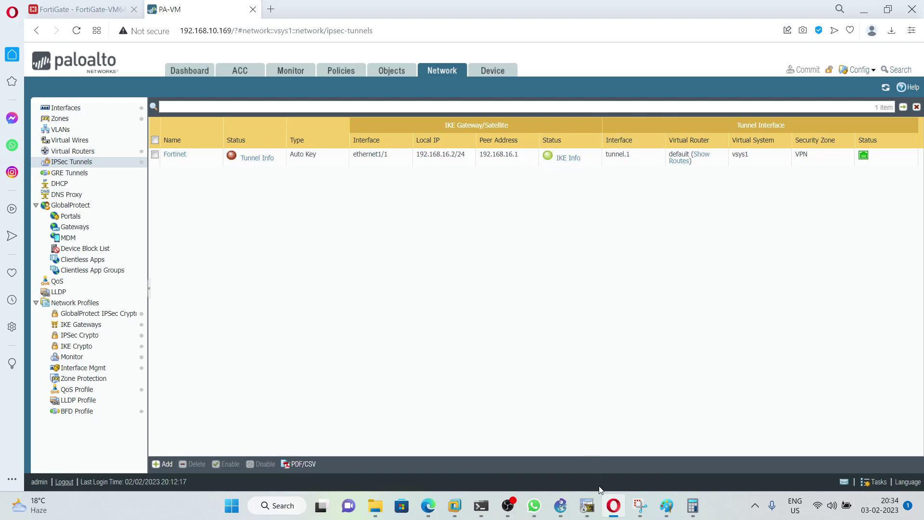
Step: Log in to the Palo Alto console session in SecureCRT as admin
{"action": "left_click", "coordinate": [587, 505]}
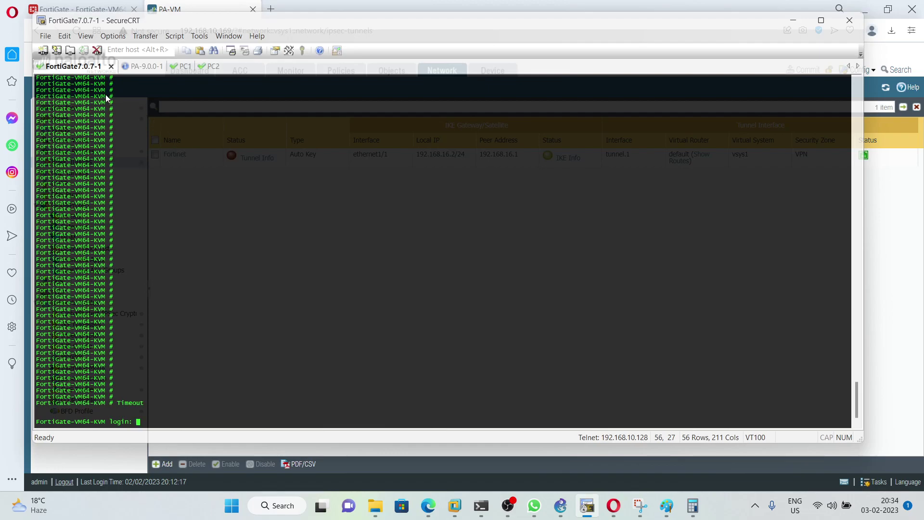
{"action": "left_click", "coordinate": [146, 68]}
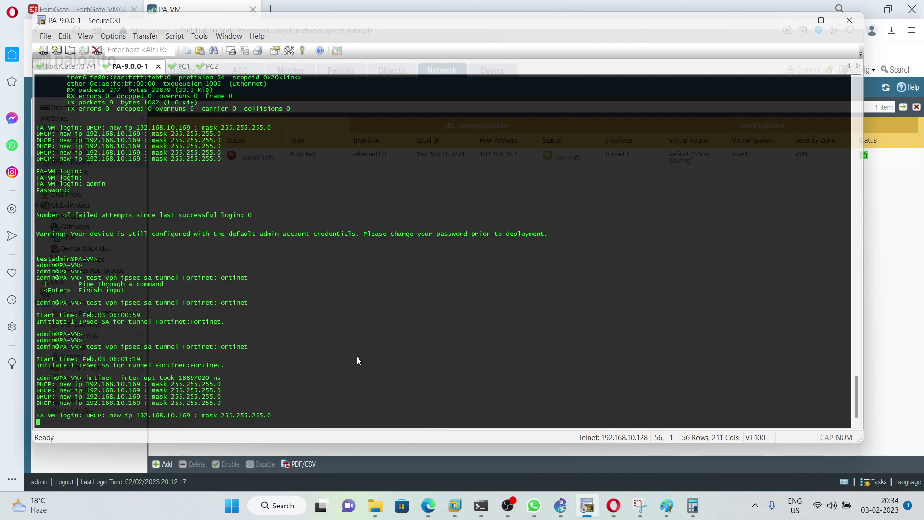
{"action": "key", "text": "Return"}
{"action": "key", "text": "Return"}
{"action": "type", "text": "a"}
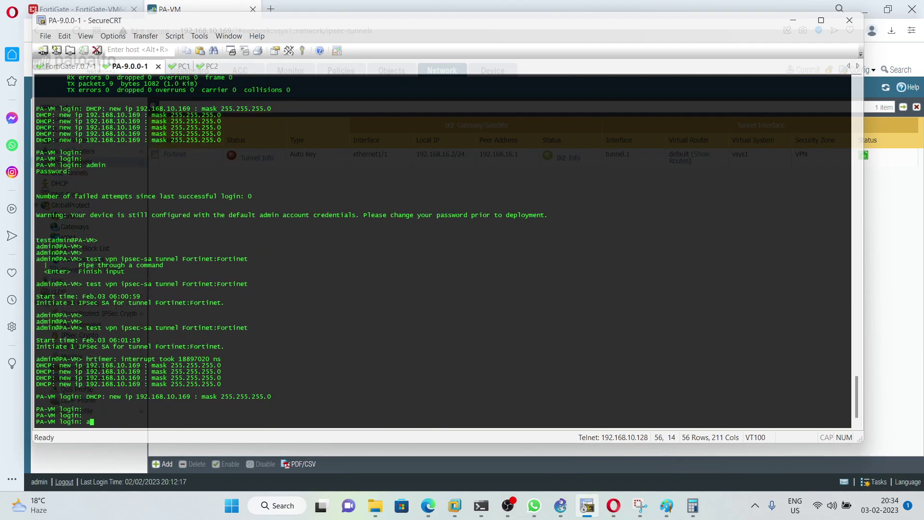
{"action": "type", "text": "dmin"}
{"action": "key", "text": "Return"}
{"action": "type", "text": "admin"}
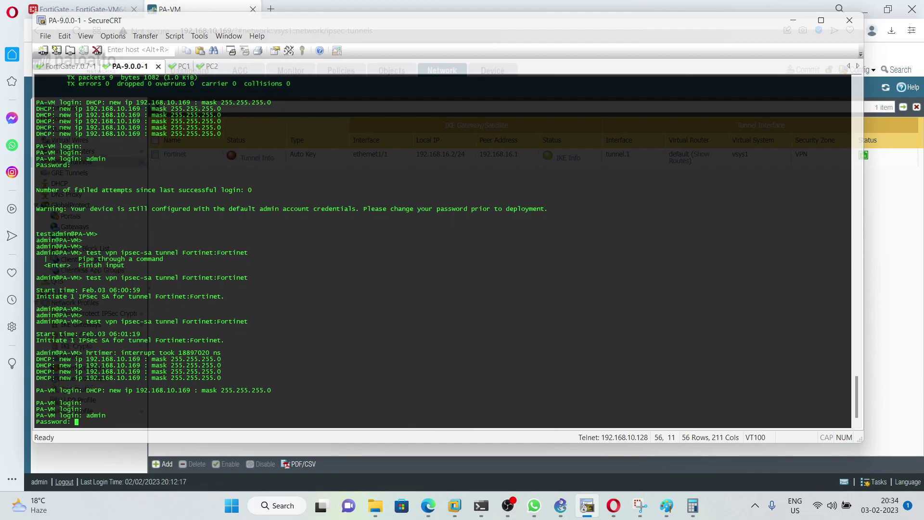
{"action": "key", "text": "Return"}
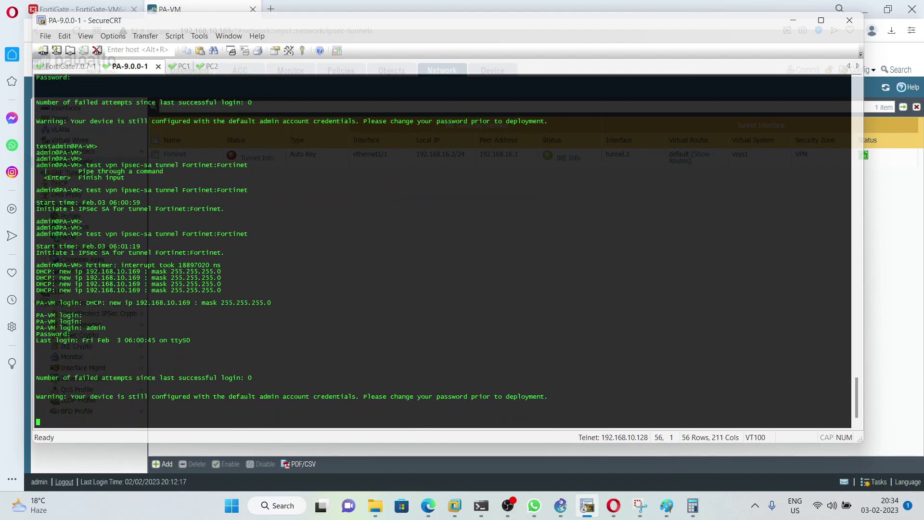
Step: Run 'test vpn ipsec-sa tunnel Fortinet:Fortinet' to initiate the IPsec SA
{"action": "key", "text": "Return"}
{"action": "key", "text": "Return"}
{"action": "key", "text": "Return"}
{"action": "key", "text": "Return"}
{"action": "key", "text": "Return"}
{"action": "key", "text": "Return"}
{"action": "key", "text": "Return"}
{"action": "key", "text": "Return"}
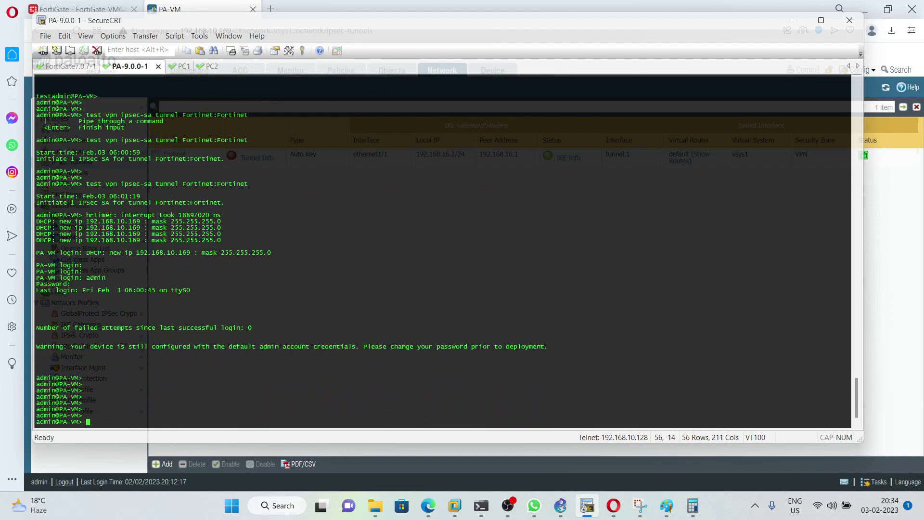
{"action": "type", "text": "test"}
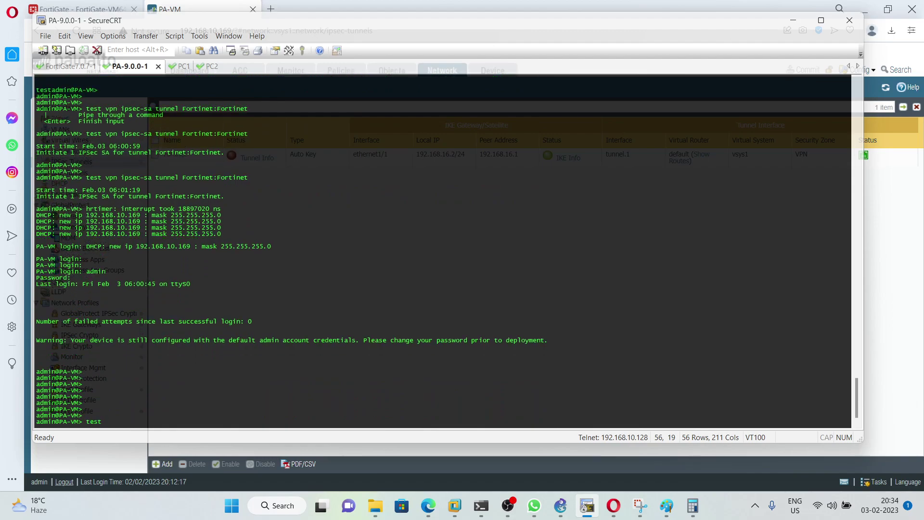
{"action": "type", "text": " vpn t"}
{"action": "key", "text": "BackSpace"}
{"action": "type", "text": "i"}
{"action": "key", "text": "Tab"}
{"action": "type", "text": "tunn"}
{"action": "key", "text": "Tab"}
{"action": "type", "text": "F"}
{"action": "key", "text": "Tab"}
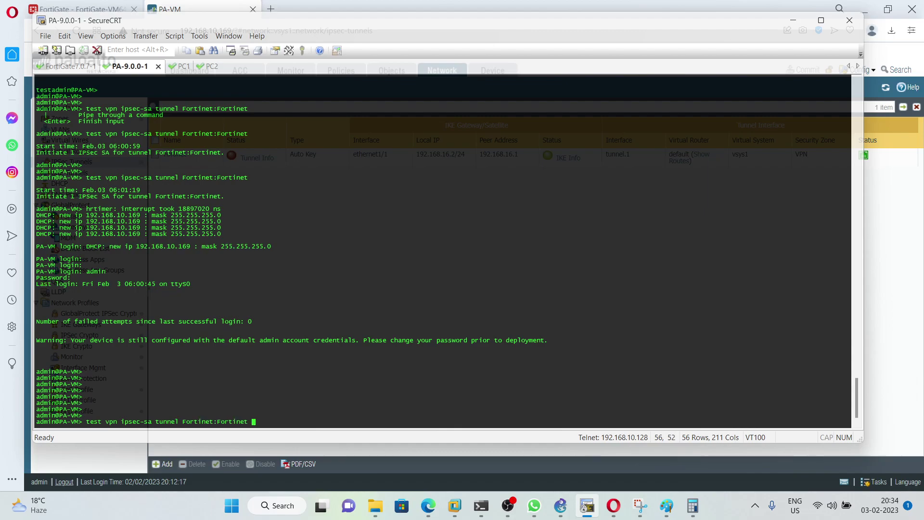
{"action": "key", "text": "Return"}
{"action": "key", "text": "Return"}
{"action": "key", "text": "Return"}
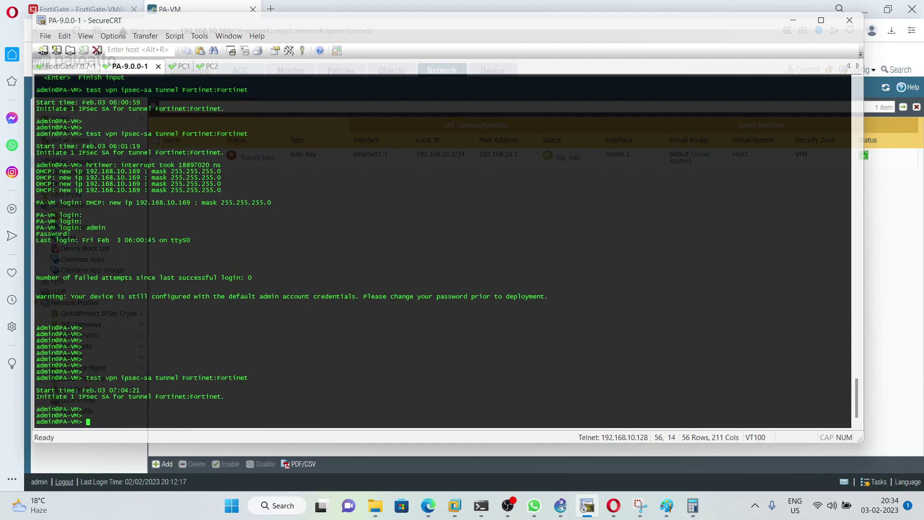
Step: Refresh Palo Alto tunnel status and confirm FortiGate's Palo tunnel on port2 shows Up
{"action": "left_click", "coordinate": [794, 21]}
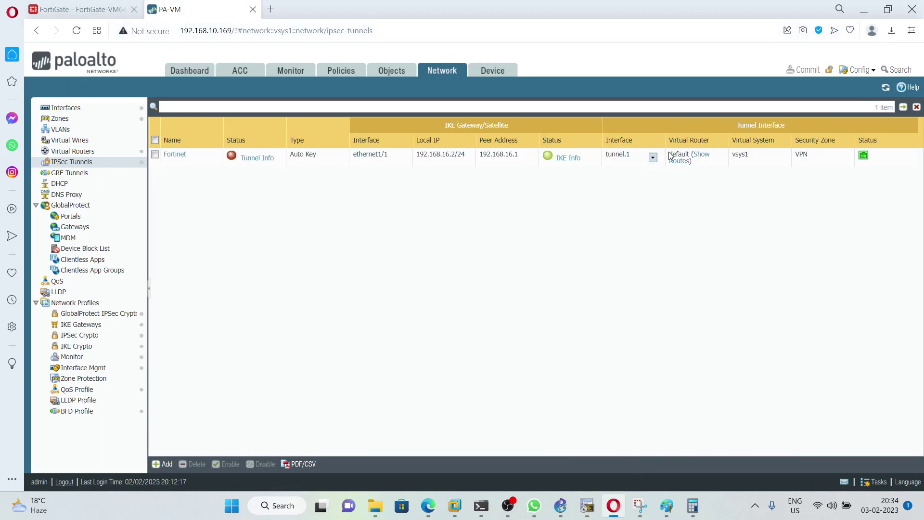
{"action": "left_click", "coordinate": [881, 91]}
{"action": "left_click", "coordinate": [77, 9]}
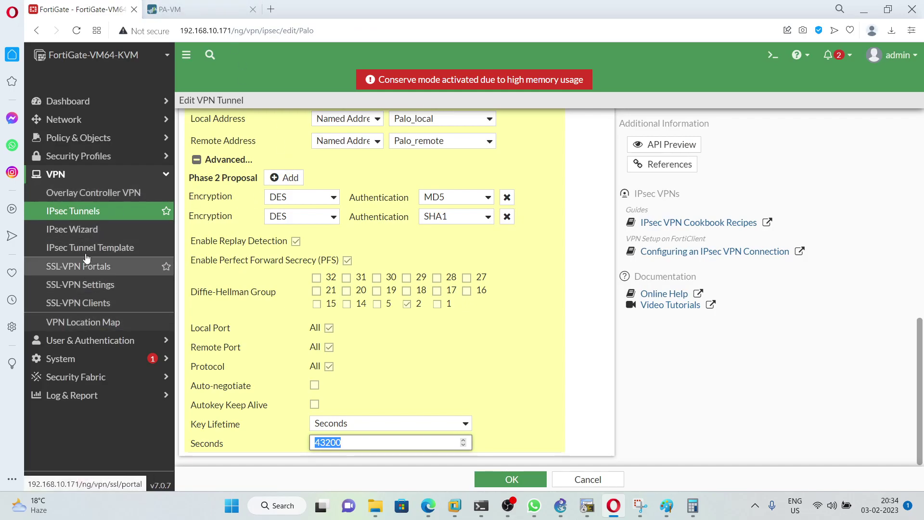
{"action": "left_click", "coordinate": [107, 217]}
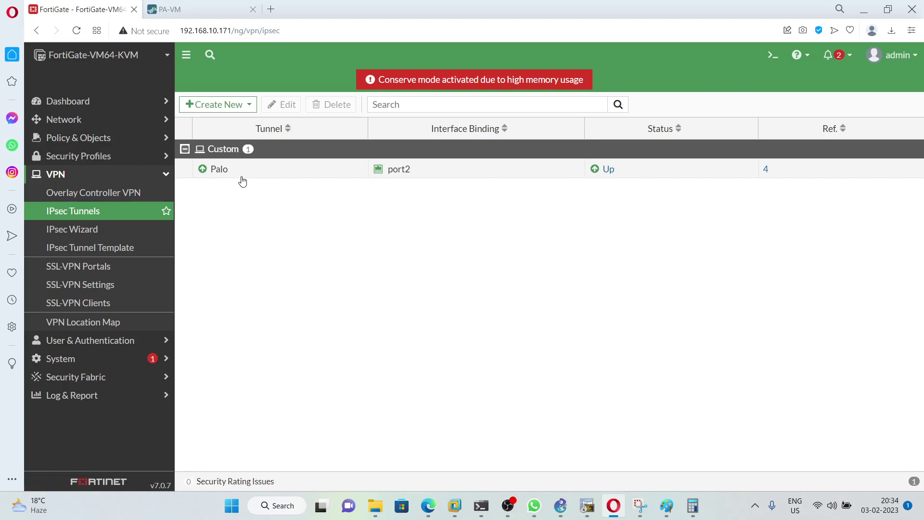
{"action": "left_click", "coordinate": [192, 10]}
{"action": "left_click", "coordinate": [82, 9]}
Step: Check PC1's IP settings with 'show ip', noting its 192.168.30.x subnet
{"action": "left_click", "coordinate": [587, 506]}
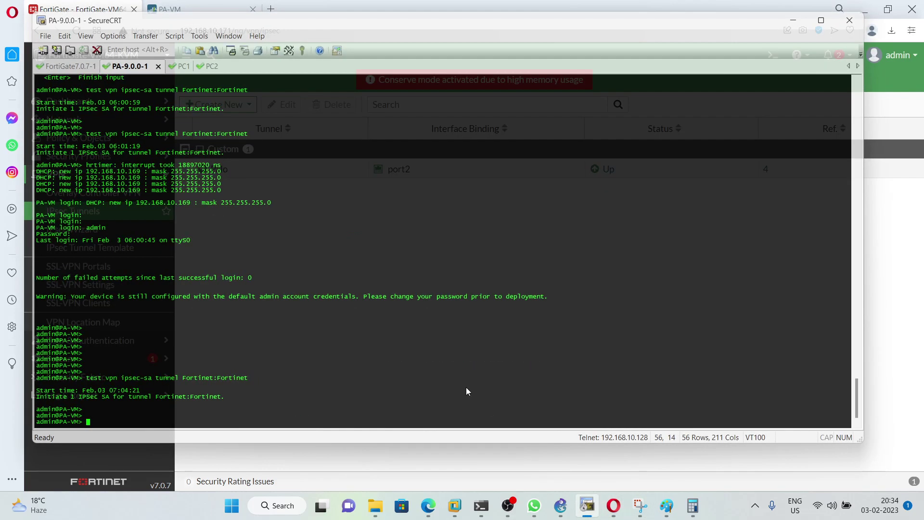
{"action": "left_click", "coordinate": [183, 66]}
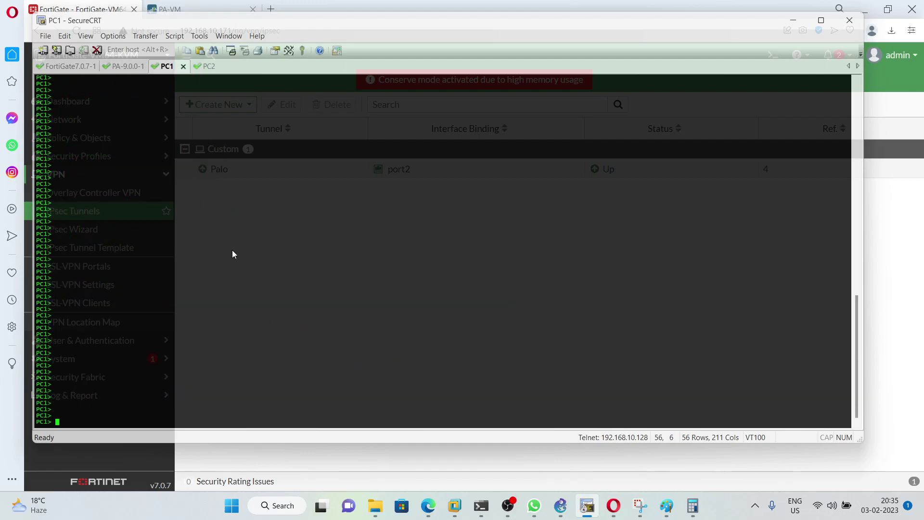
{"action": "type", "text": "show ip"}
{"action": "key", "text": "Return"}
{"action": "key", "text": "Return"}
{"action": "key", "text": "Return"}
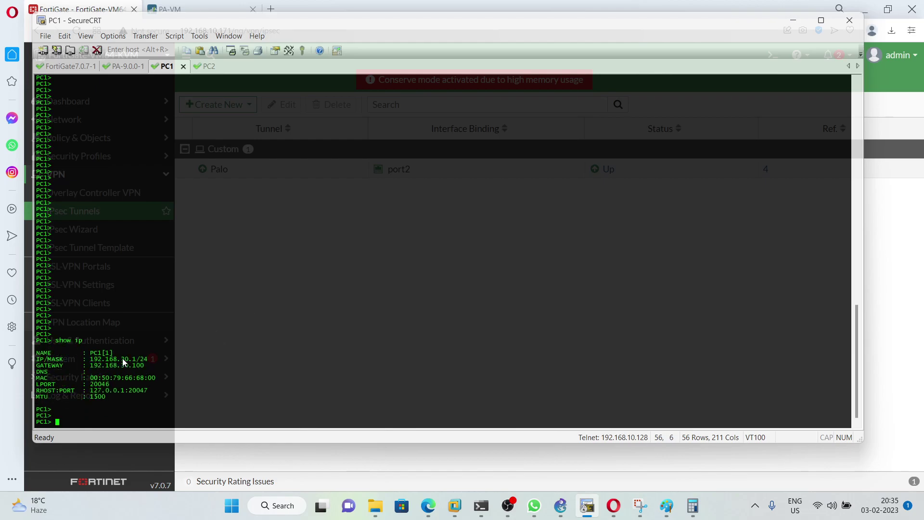
{"action": "left_click_drag", "start_coordinate": [120, 359], "coordinate": [138, 362]}
Step: Check PC2's IP settings (192.168.20.1/24), then enter a ping to 192.168.20.1 on PC1
{"action": "left_click", "coordinate": [205, 66]}
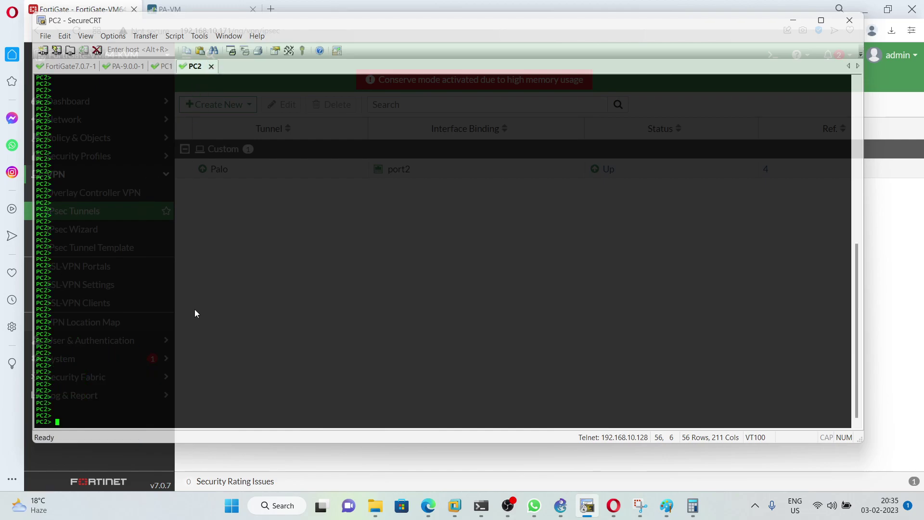
{"action": "type", "text": "show ip"}
{"action": "key", "text": "Return"}
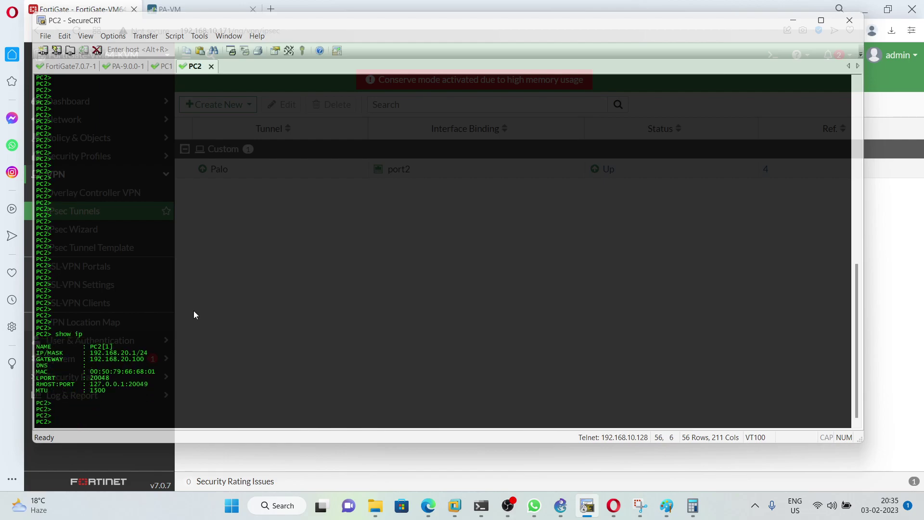
{"action": "left_click_drag", "start_coordinate": [121, 353], "coordinate": [138, 355]}
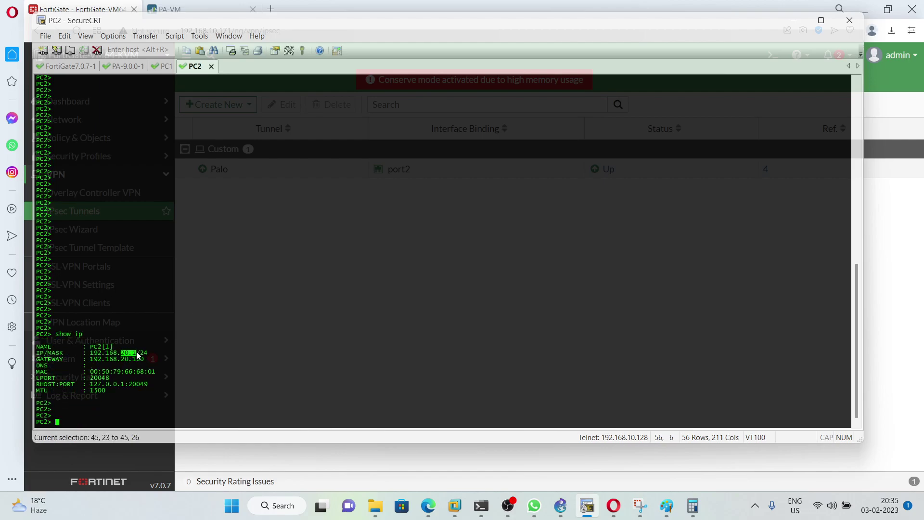
{"action": "left_click", "coordinate": [155, 66]}
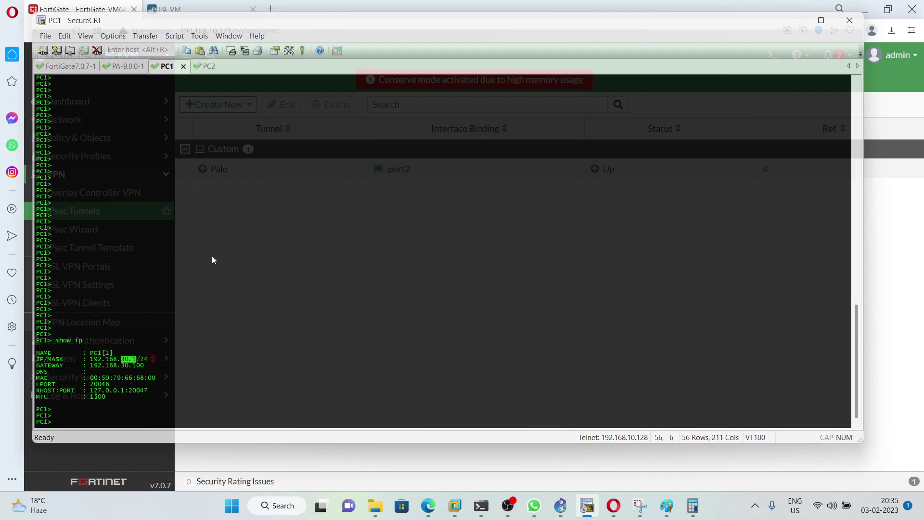
{"action": "type", "text": "ping 192.168.20.1"}
Step: Ping 192.168.20.1 from PC1 and 192.168.30.1 from PC2; every request times out
{"action": "key", "text": "Return"}
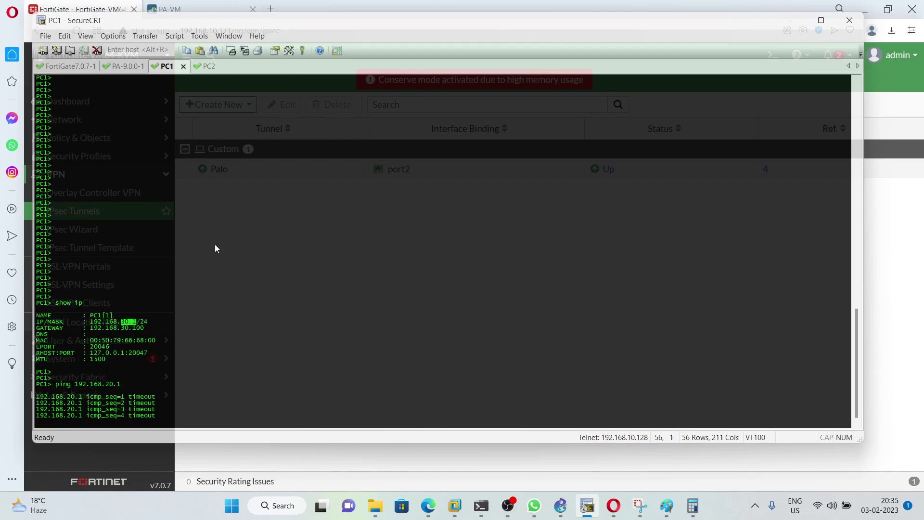
{"action": "left_click", "coordinate": [206, 67]}
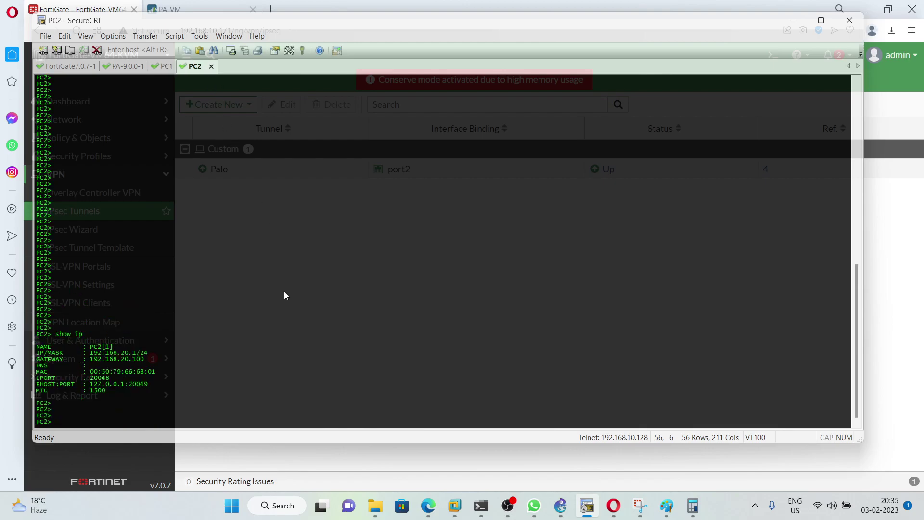
{"action": "key", "text": "Return"}
{"action": "key", "text": "Return"}
{"action": "type", "text": "ping 19"}
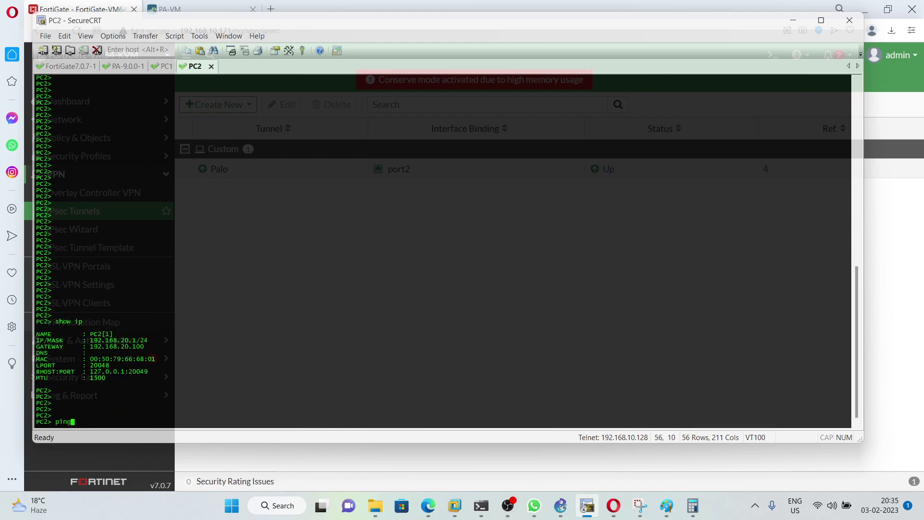
{"action": "type", "text": "2.168.30.1"}
{"action": "key", "text": "Return"}
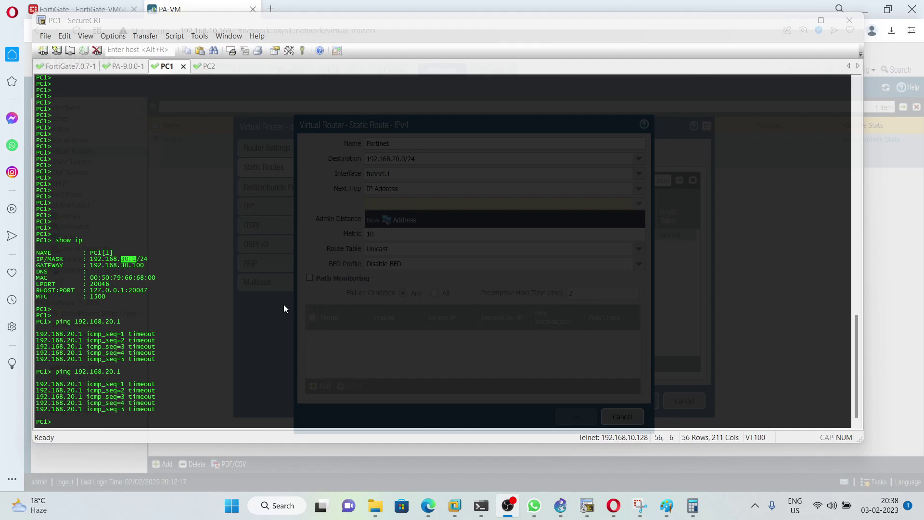
Step: Look over the GNS3 lab topology, then return to the Palo Alto static route editor
{"action": "left_click", "coordinate": [561, 505]}
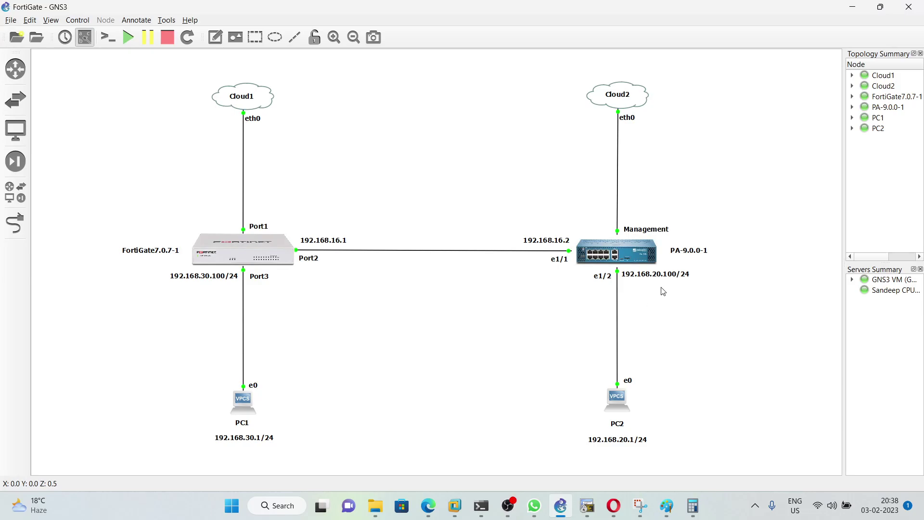
{"action": "left_click", "coordinate": [614, 506]}
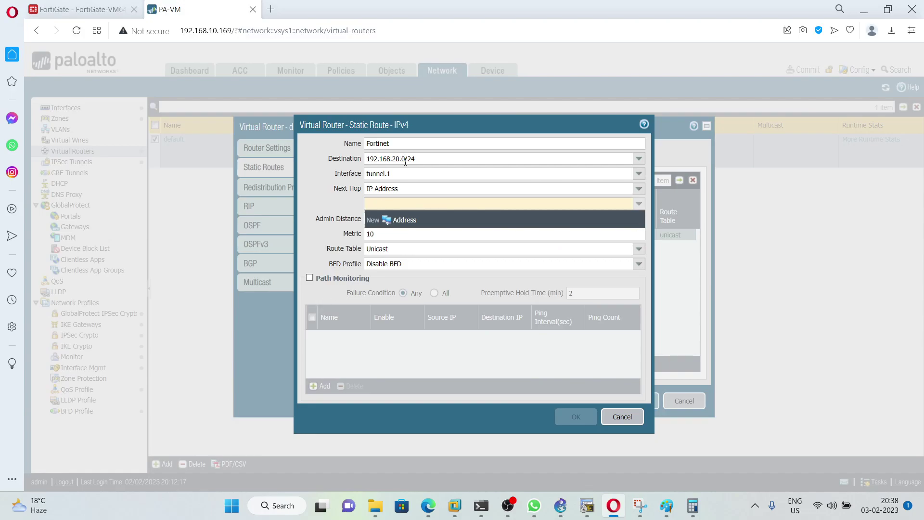
Step: Change the Fortinet static route to destination 192.168.30.0/24 with next hop 192.168.16.2
{"action": "left_click", "coordinate": [398, 159]}
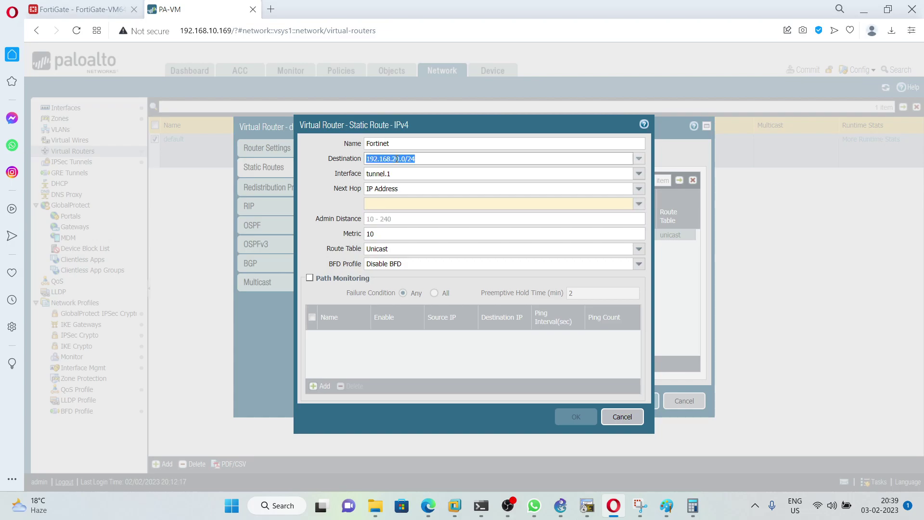
{"action": "left_click", "coordinate": [397, 159]}
{"action": "key", "text": "BackSpace"}
{"action": "type", "text": "3"}
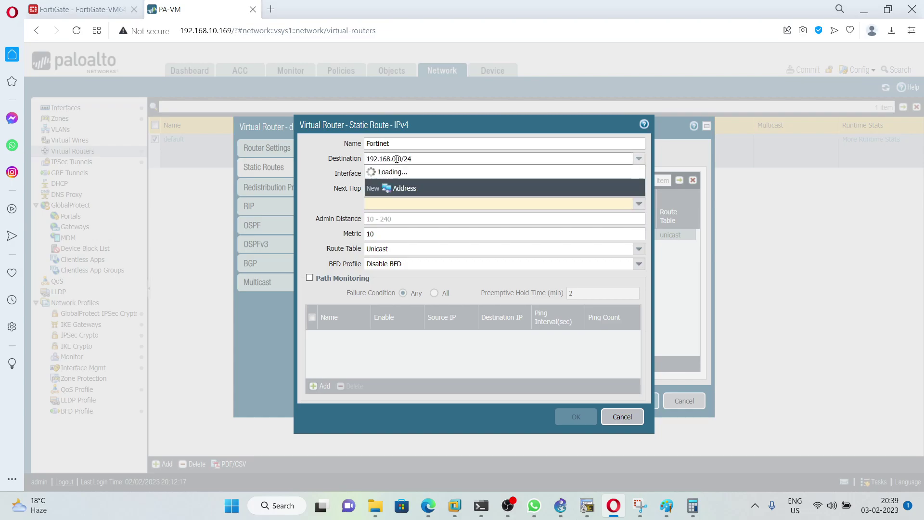
{"action": "left_click", "coordinate": [396, 205]}
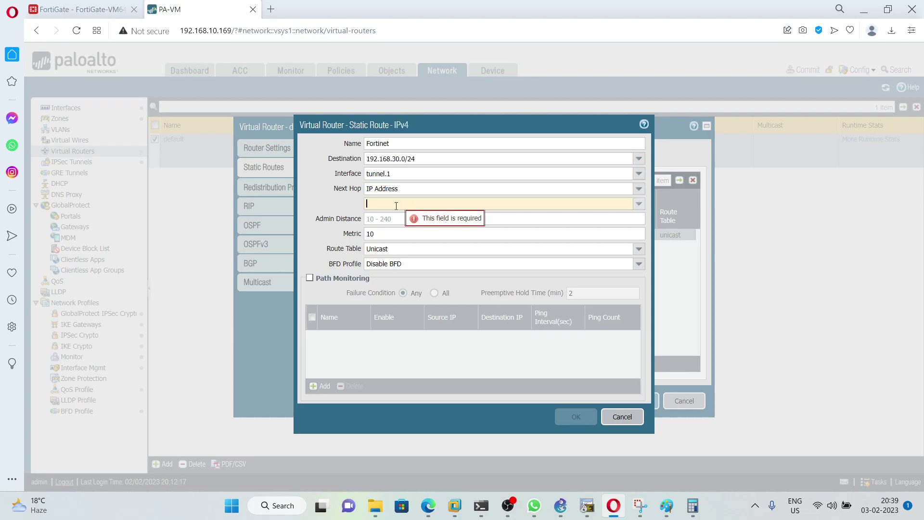
{"action": "type", "text": "192."}
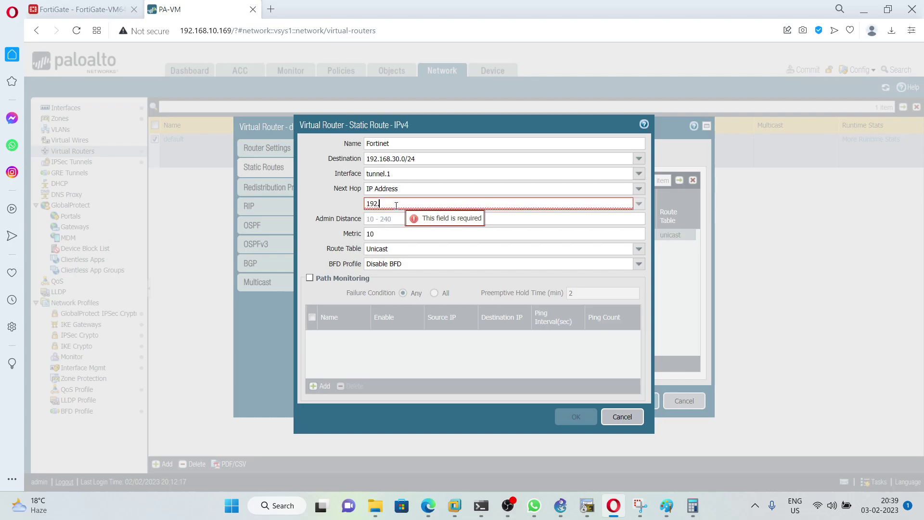
{"action": "type", "text": "168.15"}
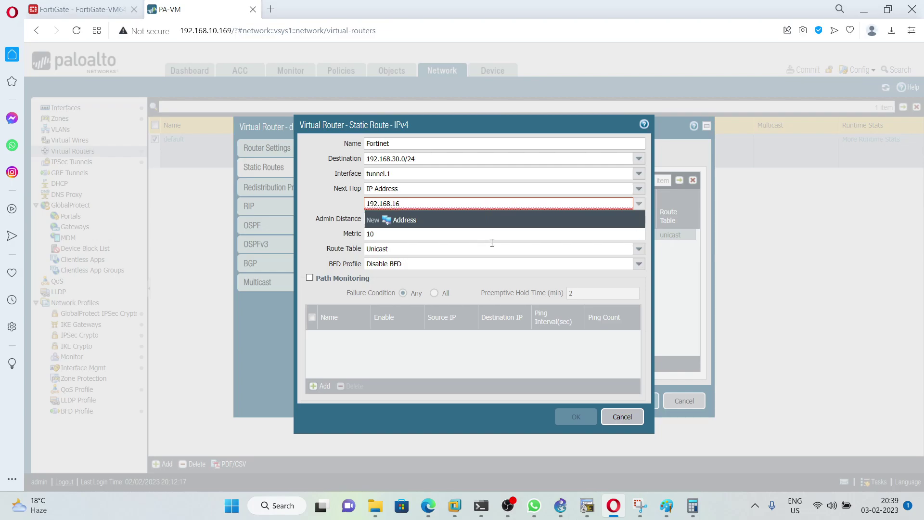
{"action": "type", "text": ".2"}
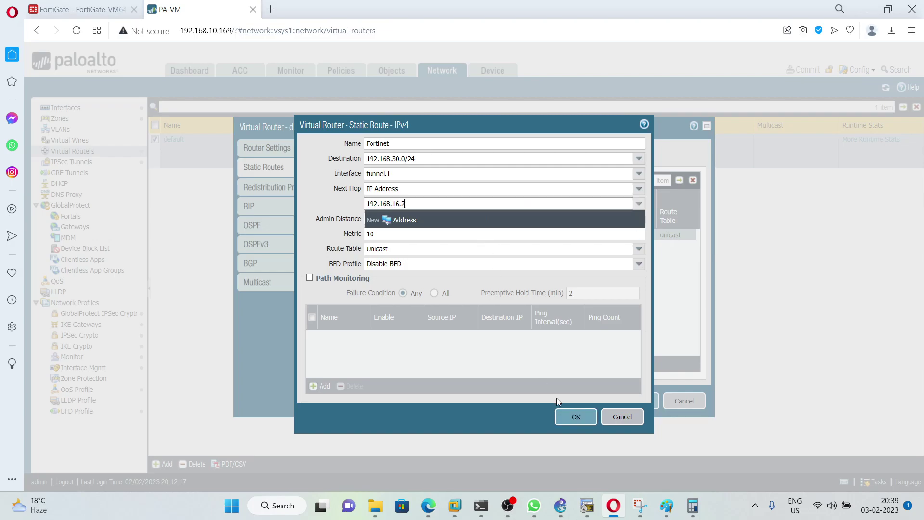
{"action": "left_click", "coordinate": [569, 416]}
Step: Confirm the virtual router changes and commit the configuration to the firewall
{"action": "left_click", "coordinate": [637, 401]}
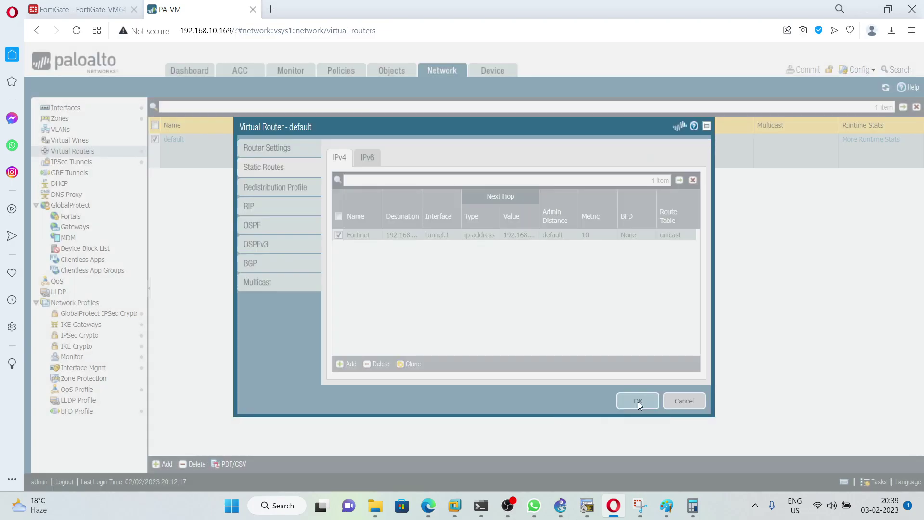
{"action": "left_click", "coordinate": [803, 73]}
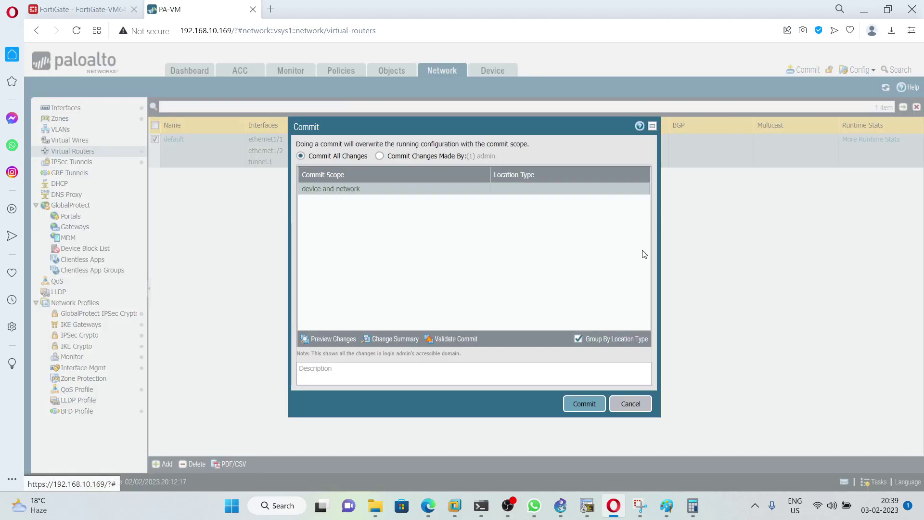
{"action": "left_click", "coordinate": [585, 404]}
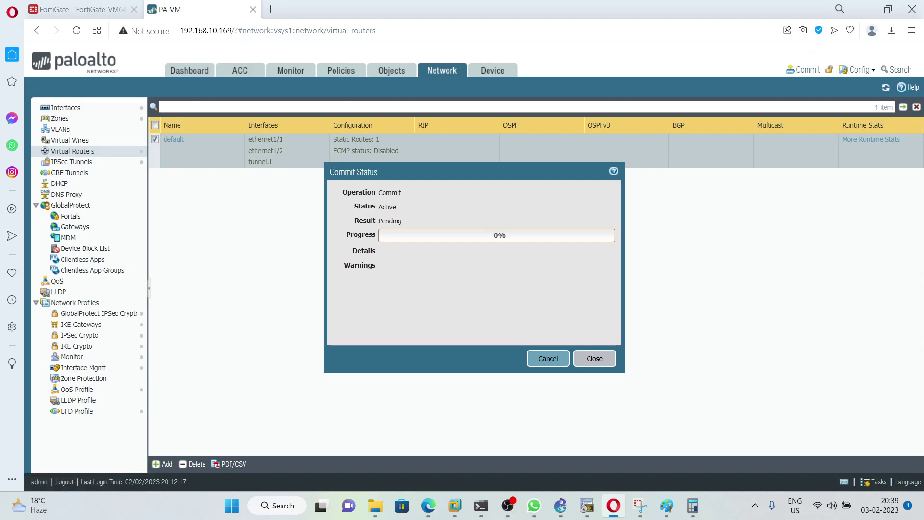
{"action": "left_click", "coordinate": [601, 362]}
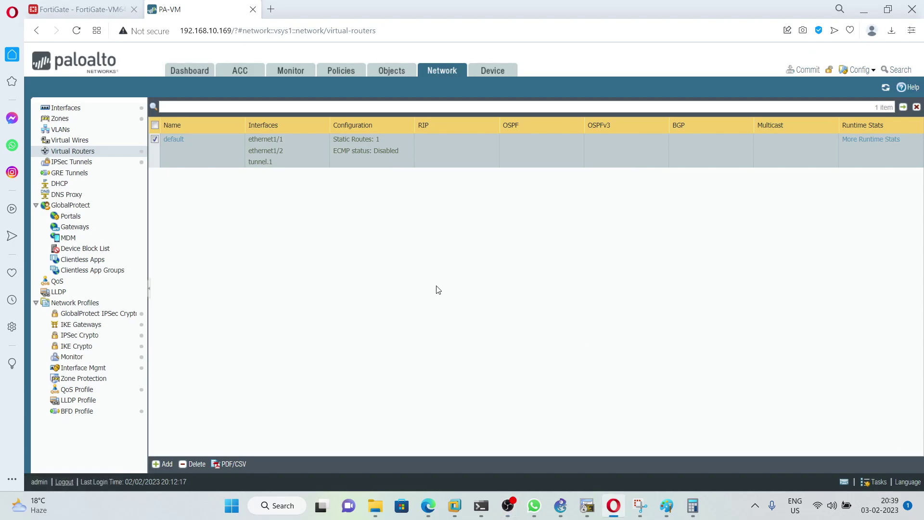
Step: Rerun PC2's ping to 192.168.30.1, which now gets replies
{"action": "left_click", "coordinate": [621, 513]}
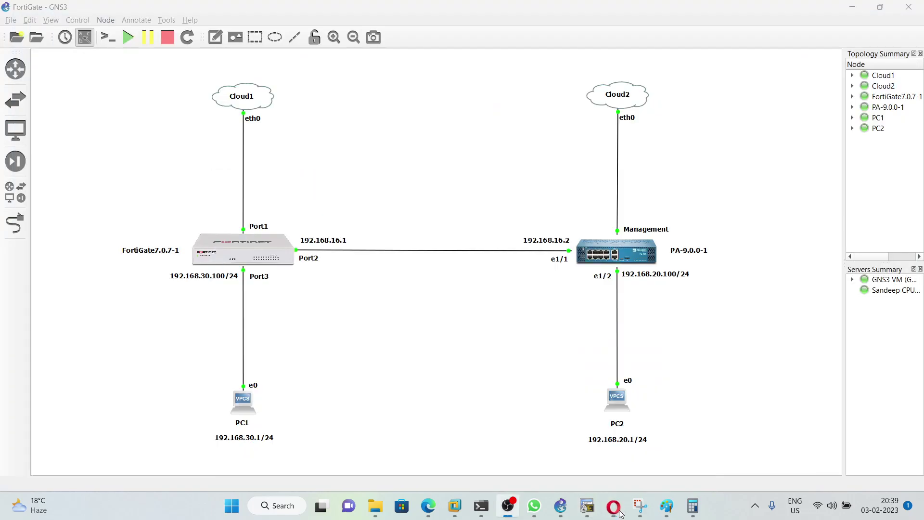
{"action": "left_click", "coordinate": [587, 506]}
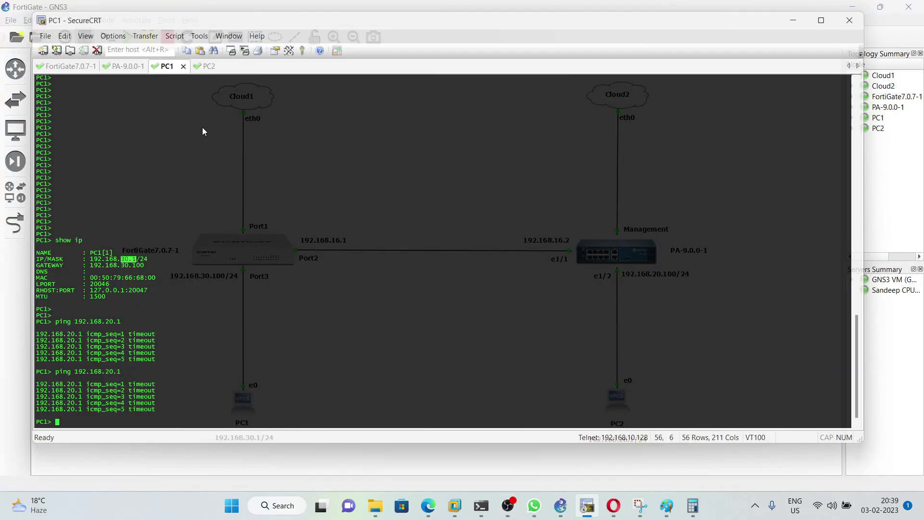
{"action": "left_click", "coordinate": [210, 67]}
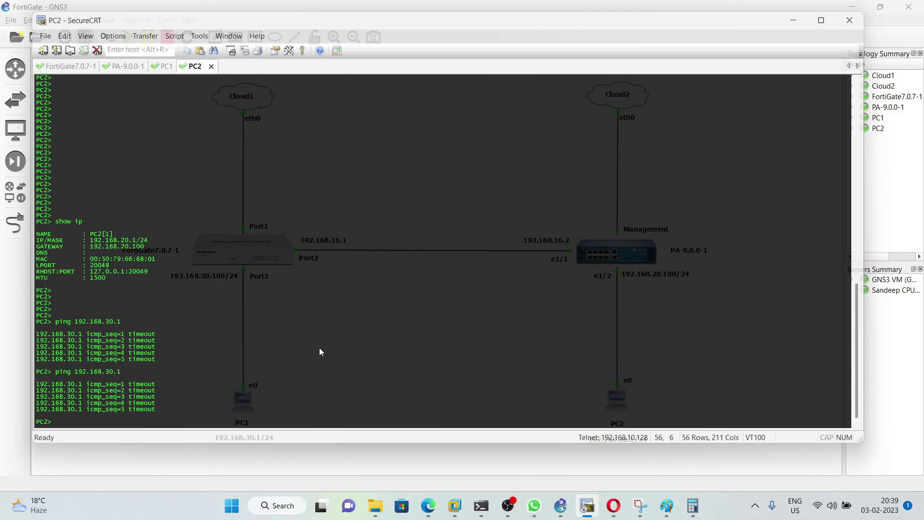
{"action": "key", "text": "Return"}
{"action": "key", "text": "Return"}
{"action": "key", "text": "Return"}
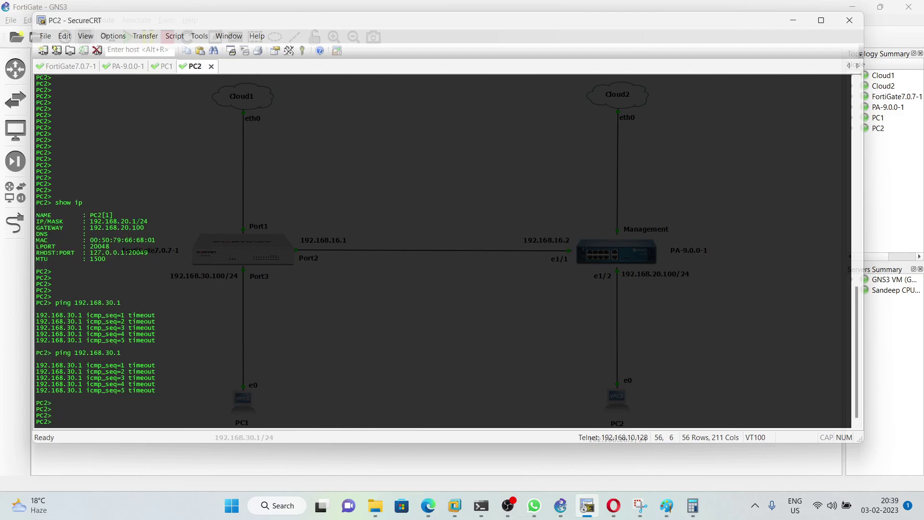
{"action": "key", "text": "Up"}
{"action": "key", "text": "Return"}
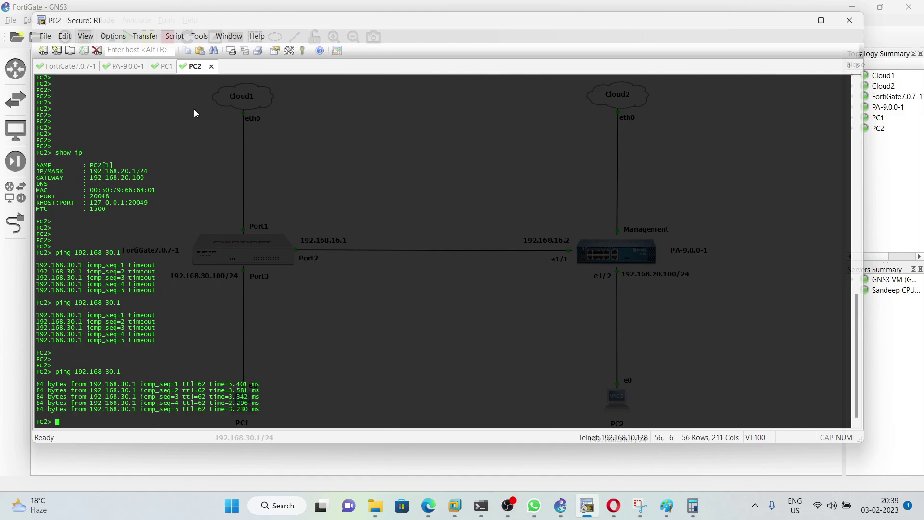
Step: Rerun PC1's ping to 192.168.20.1, with all five replies succeeding
{"action": "left_click", "coordinate": [165, 67]}
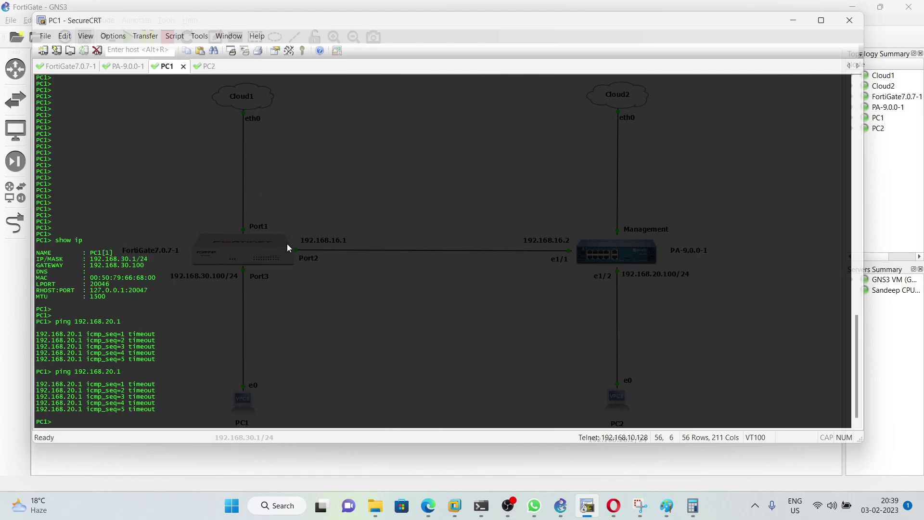
{"action": "key", "text": "Return"}
{"action": "key", "text": "Return"}
{"action": "key", "text": "Up"}
{"action": "key", "text": "Return"}
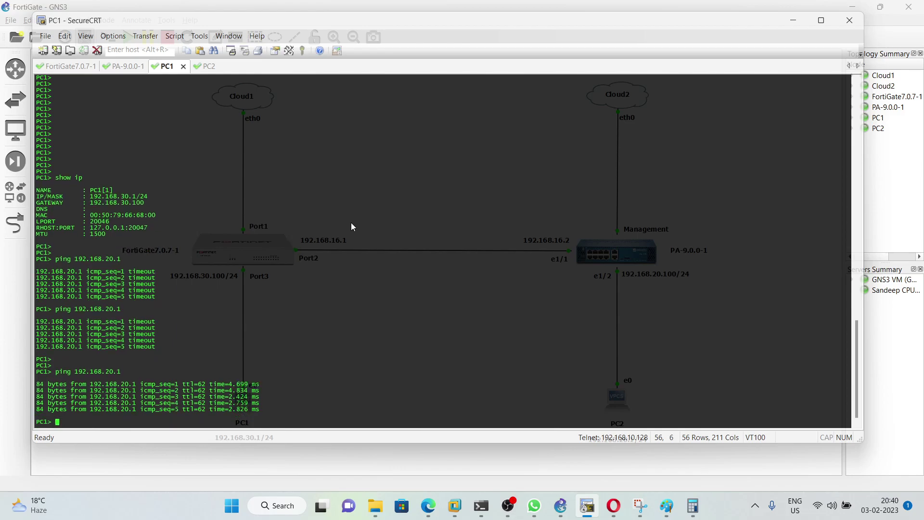
{"action": "left_click", "coordinate": [787, 22]}
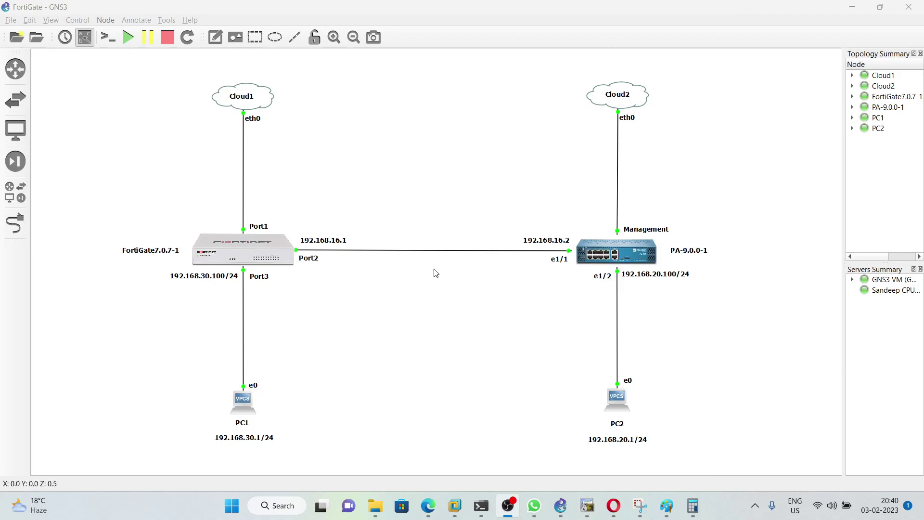